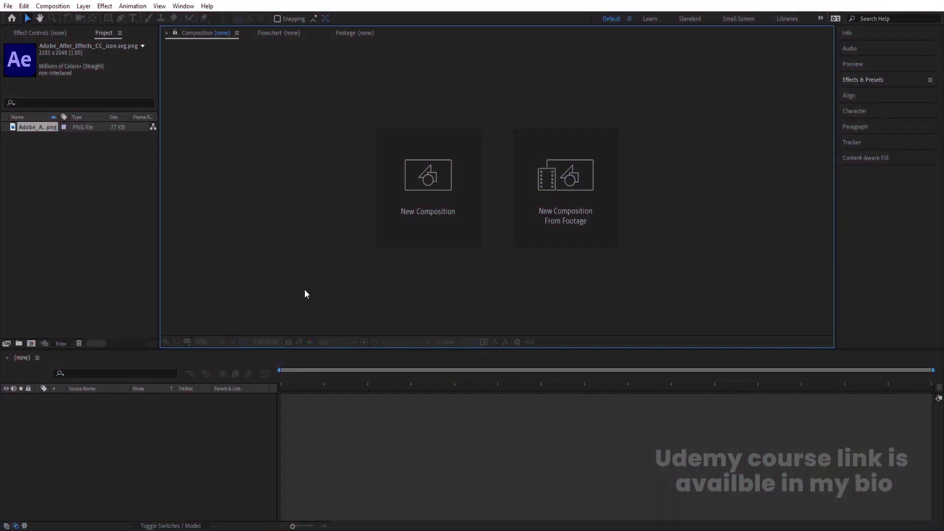
Create a composition named Main Animation and show the title/action safe guides in its view
left_click(408, 217)
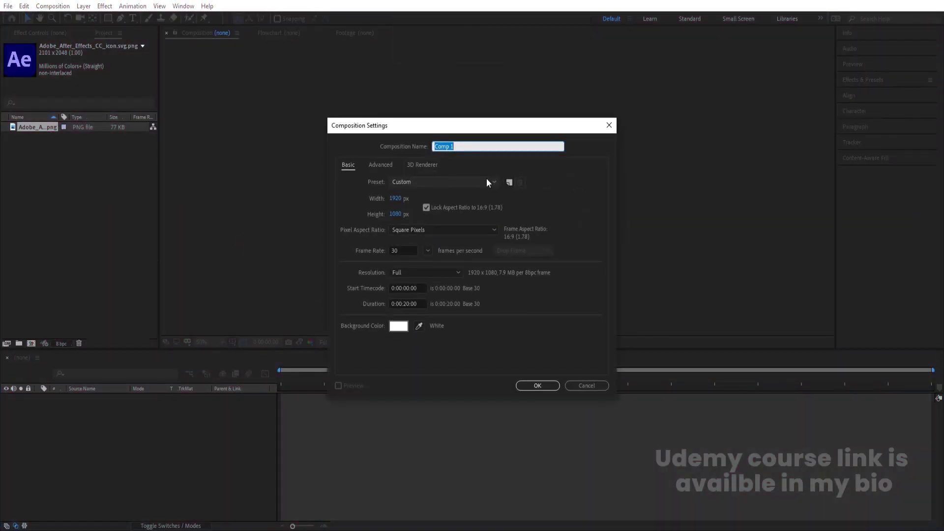
type("Main Animation")
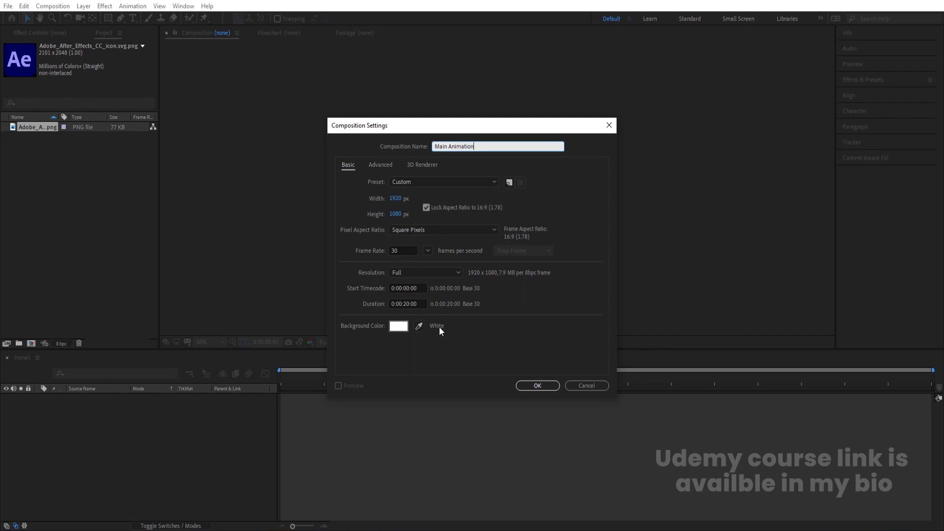
left_click(532, 389)
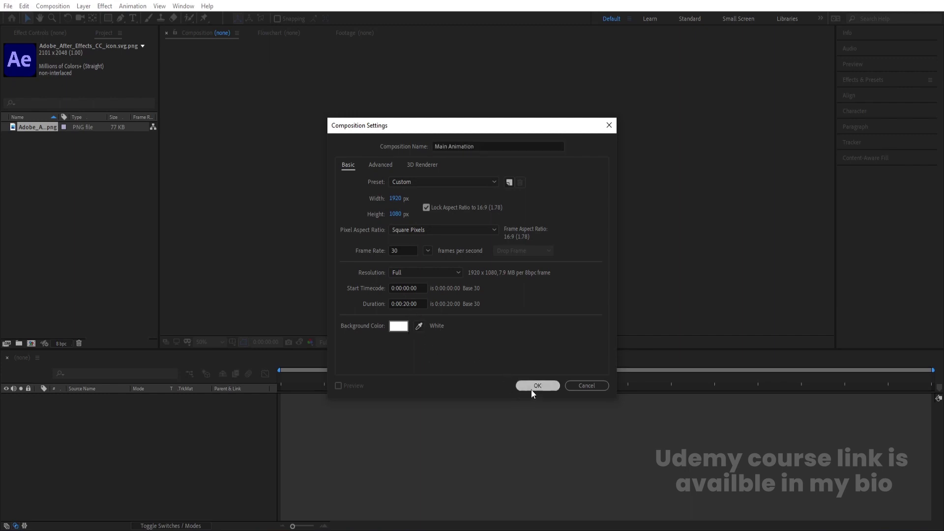
left_click(233, 342)
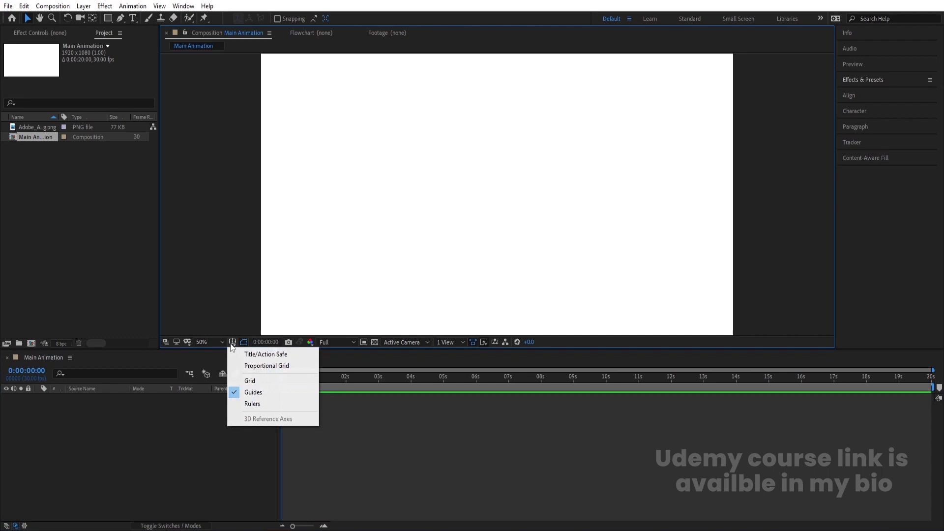
left_click(254, 358)
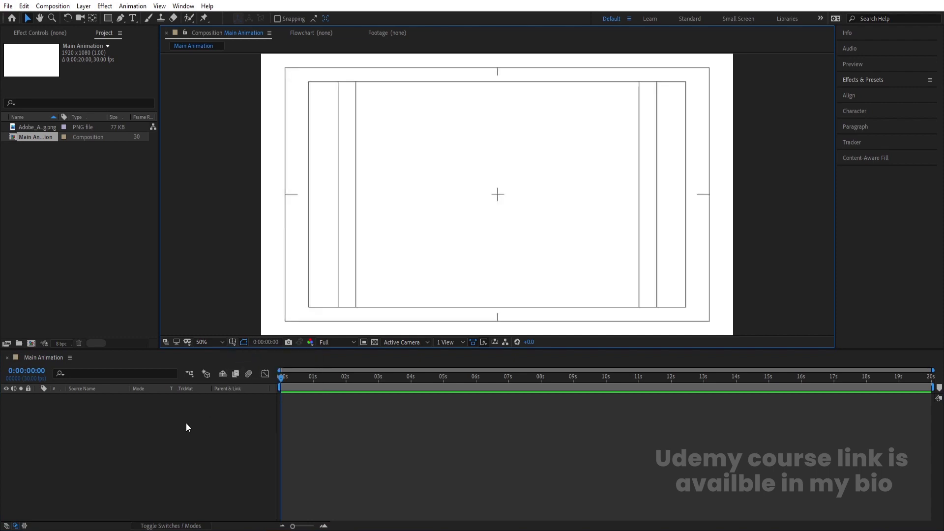
Add a full-size off-white solid as the background and lock its layer
key("ctrl+y")
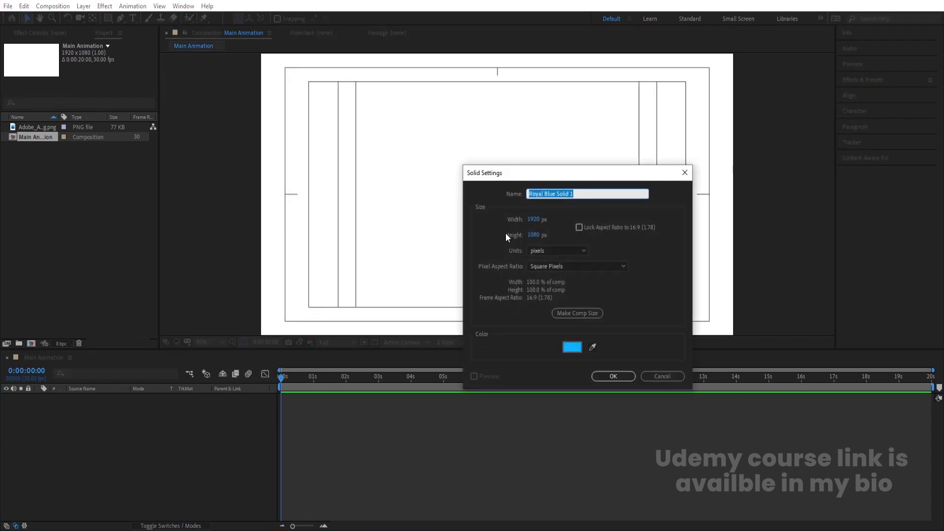
left_click_drag(551, 172, 498, 155)
left_click(515, 330)
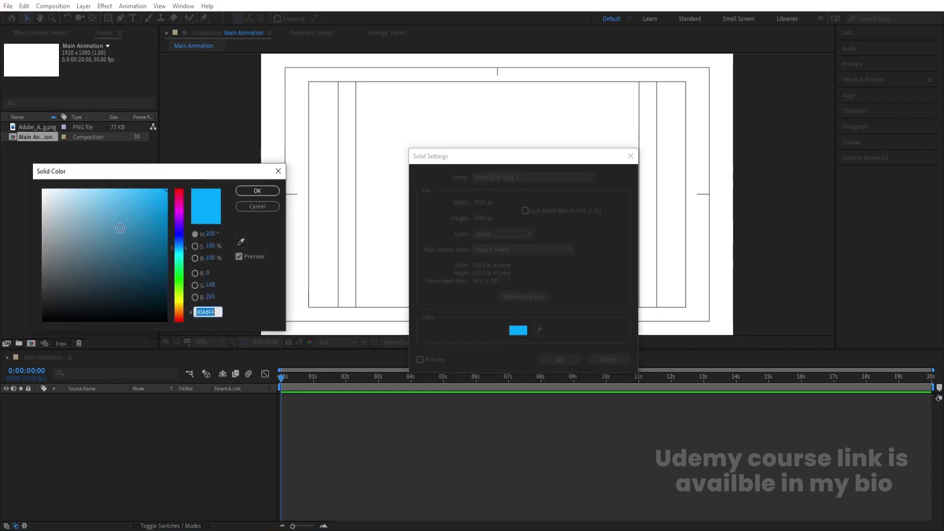
left_click_drag(59, 208, 28, 192)
key("Return")
key("Return")
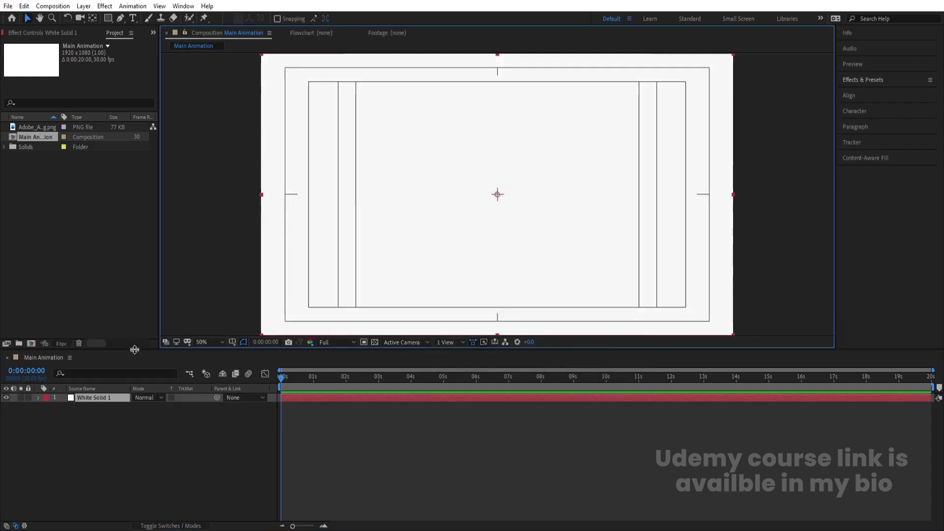
left_click(29, 400)
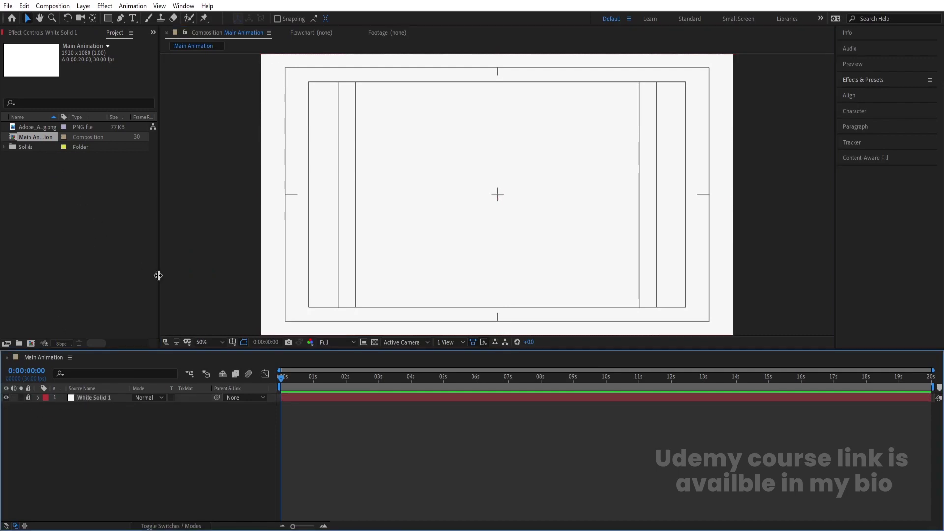
Place the After Effects icon PNG above the white solid and scale it to 13%
left_click(23, 128)
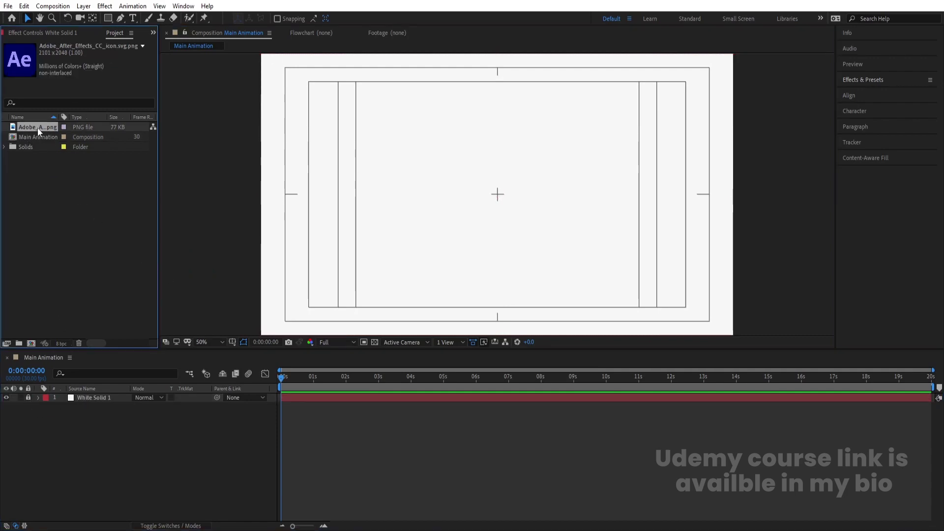
left_click_drag(37, 128, 103, 406)
key("s")
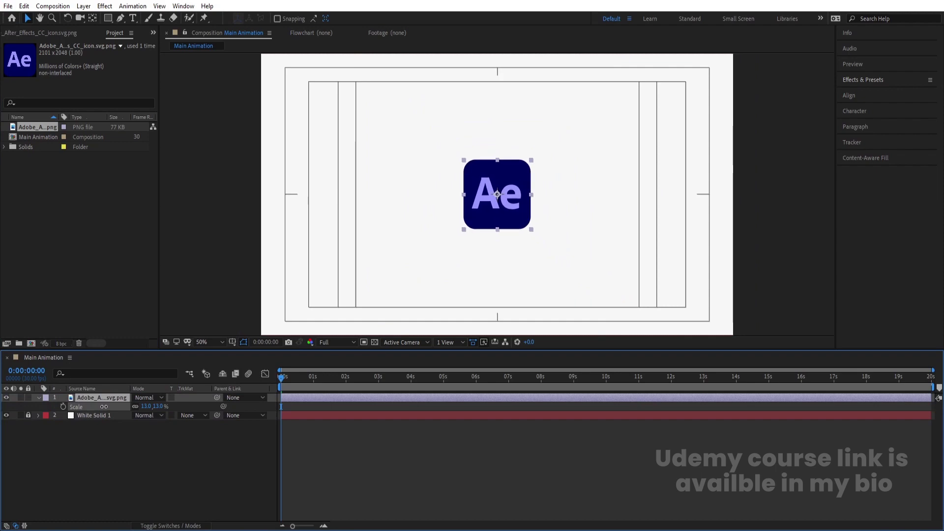
left_click(146, 471)
Separate the icon layer's Position into X and Y, and add a Y Position keyframe at 0:00:00:00
left_click(103, 399)
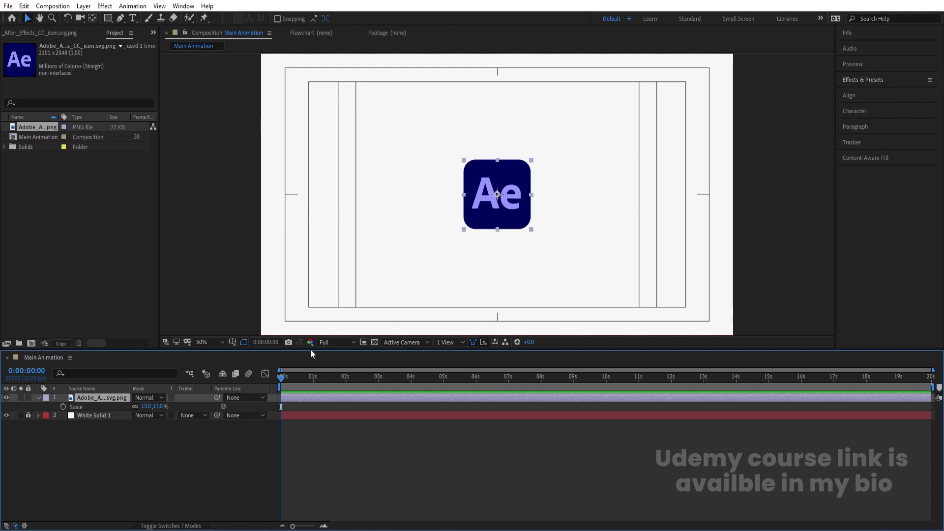
key("p")
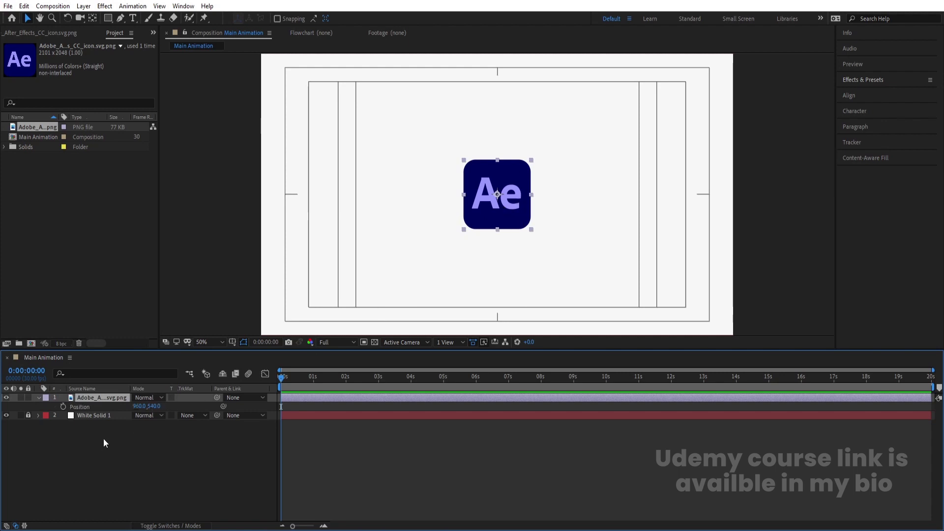
right_click(87, 408)
left_click(117, 304)
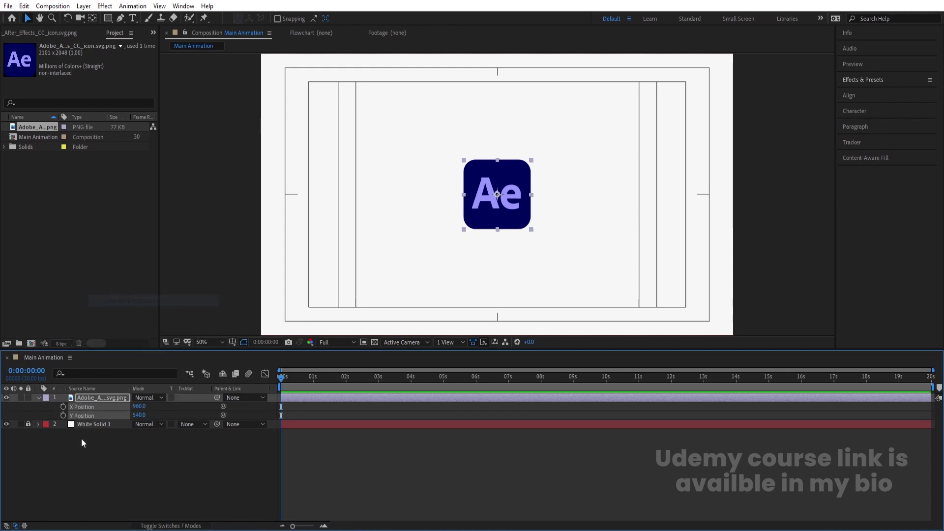
left_click(62, 416)
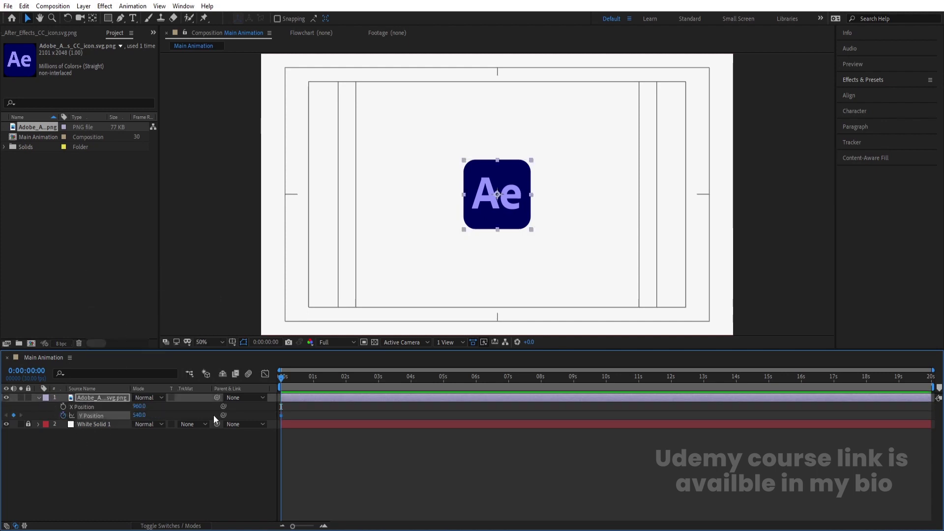
At 0:00:00:20, move the icon straight up to a Y Position of about 196
key("equal")
key("equal")
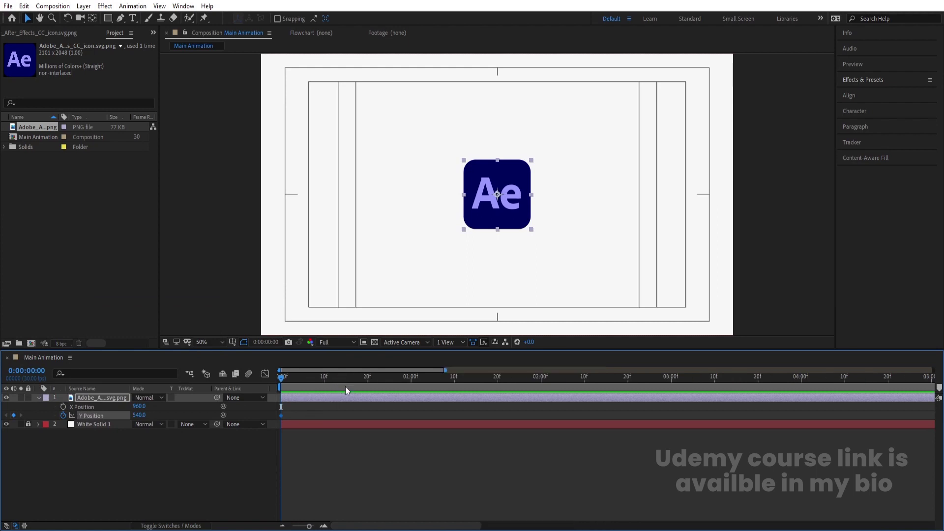
left_click(368, 376)
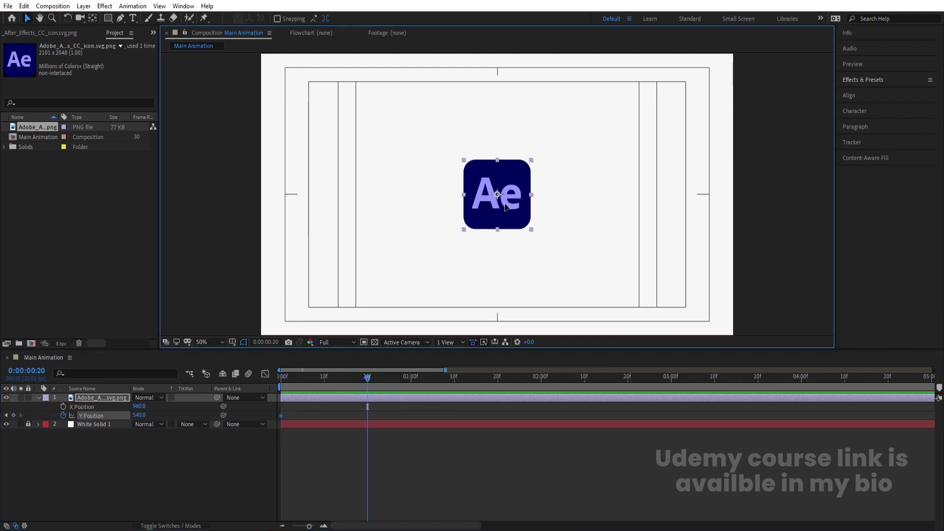
left_click_drag(517, 210, 517, 122)
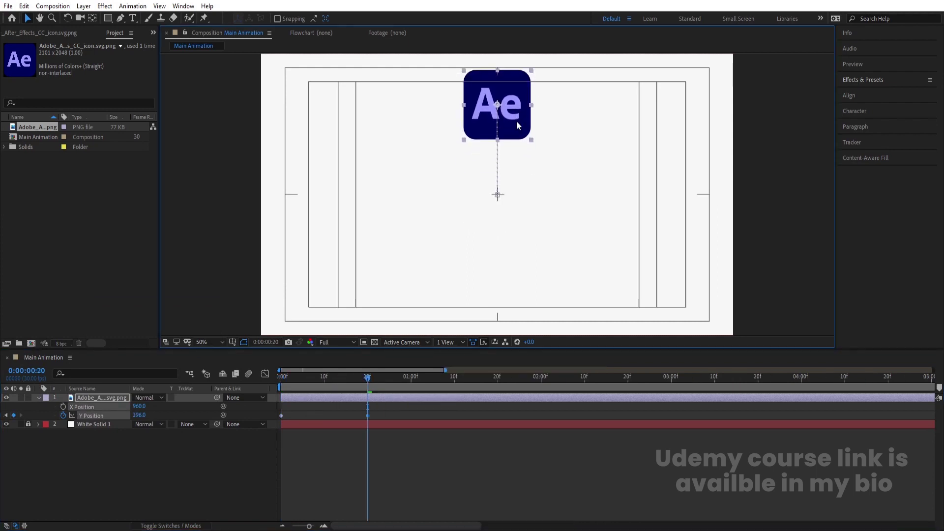
Copy the first Y Position keyframe and paste it at 0:00:01:10 to bring the icon back to the centre
left_click(410, 378)
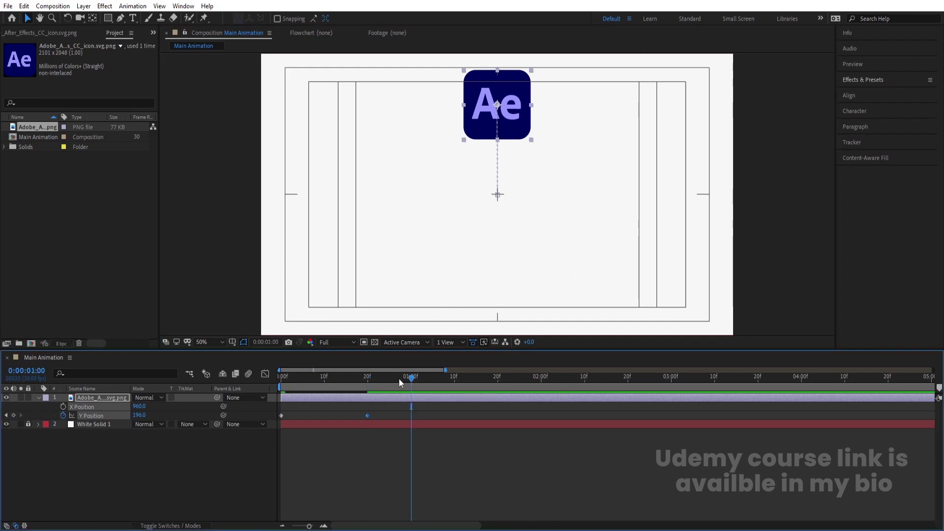
left_click_drag(411, 377, 455, 388)
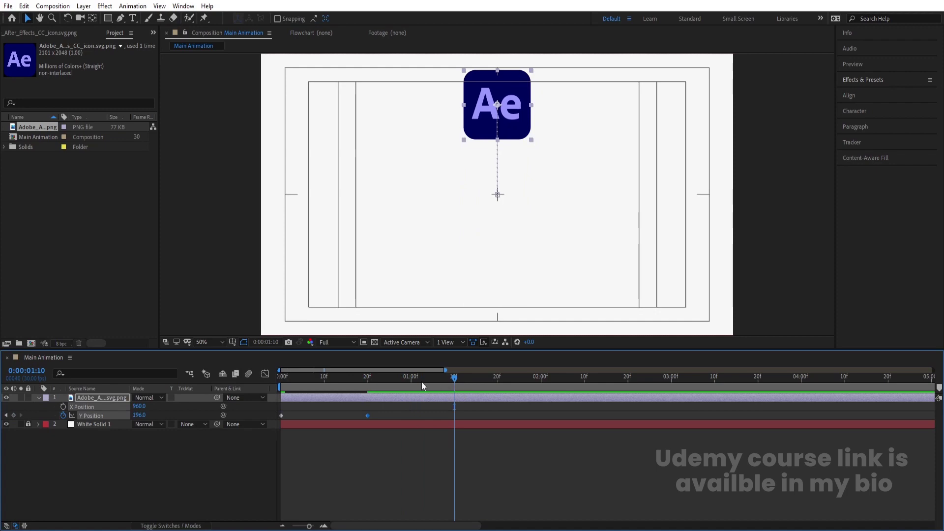
left_click(847, 96)
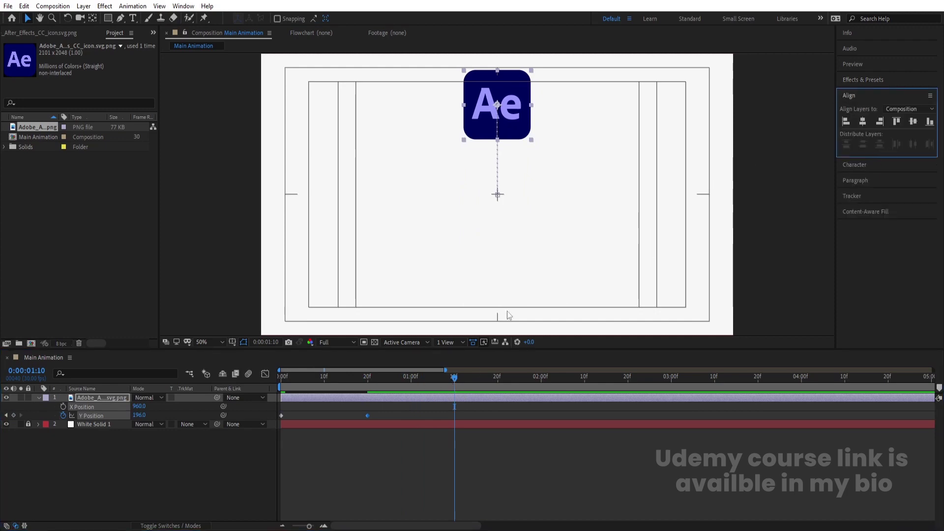
left_click(280, 417)
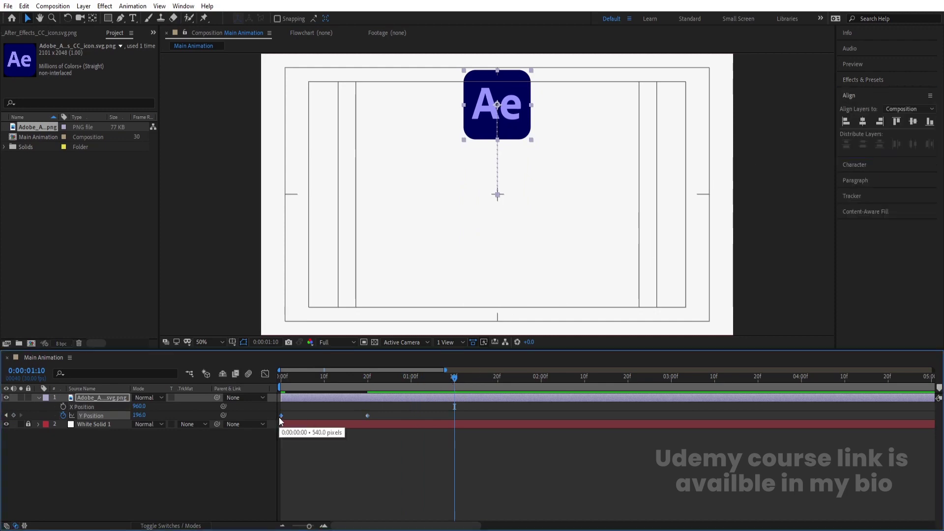
key("ctrl+c")
key("ctrl+v")
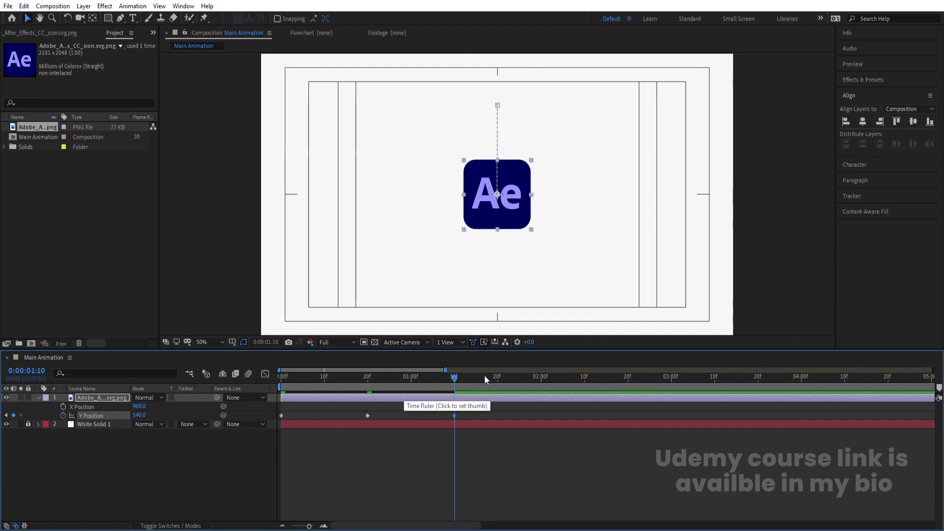
Add a small closing bounce with a centred Y Position keyframe at 0:00:01:20 and a slightly raised one at 0:00:01:15
left_click(497, 379)
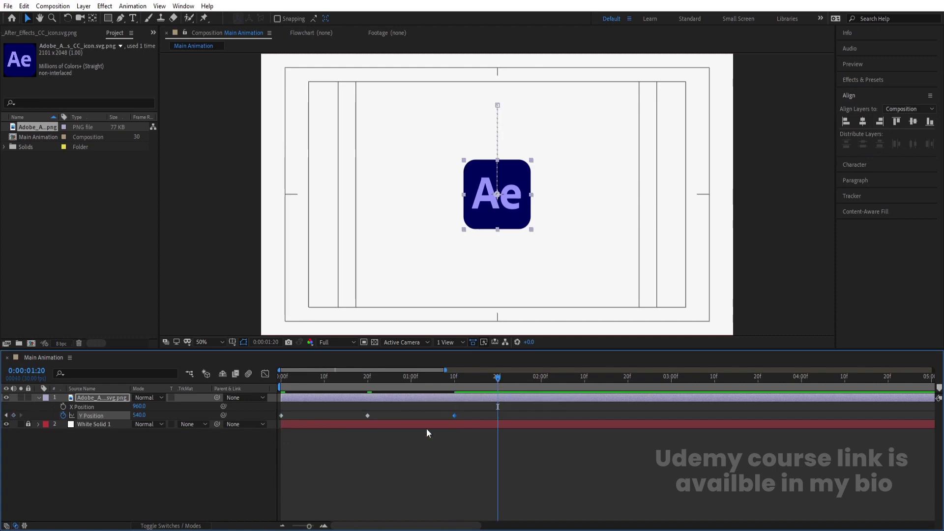
left_click(478, 382)
left_click_drag(133, 419, 105, 424)
key("Home")
left_click(120, 467)
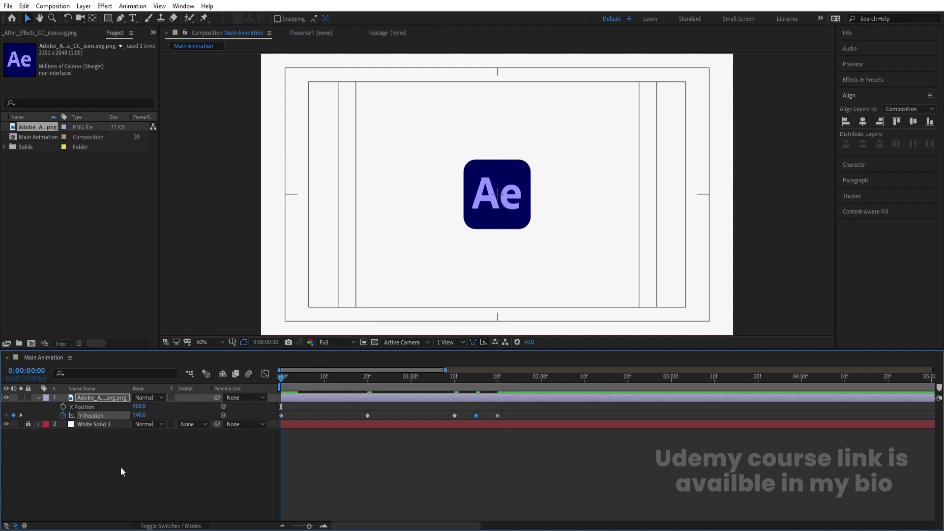
Add Scale keyframes of 13% to the icon layer at 0:00:00:00 and 0:00:01:10
left_click(95, 400)
key("s")
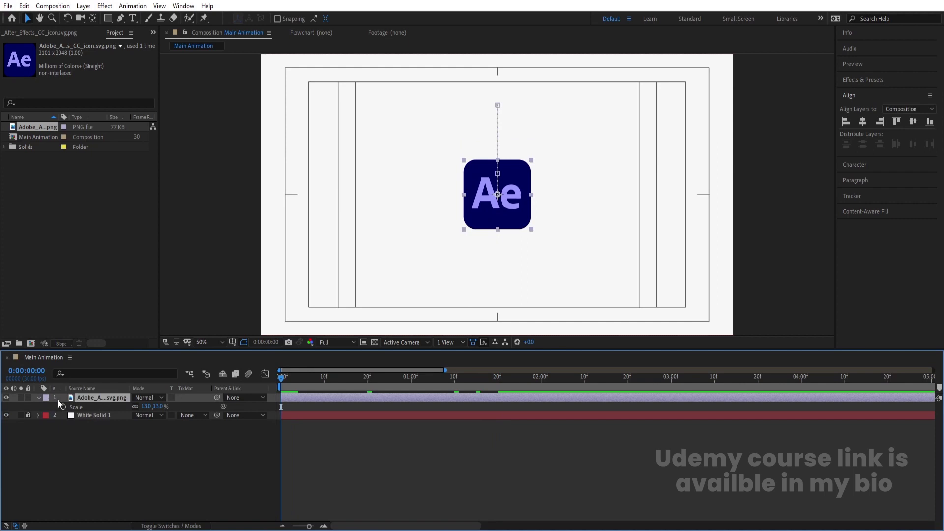
key("u")
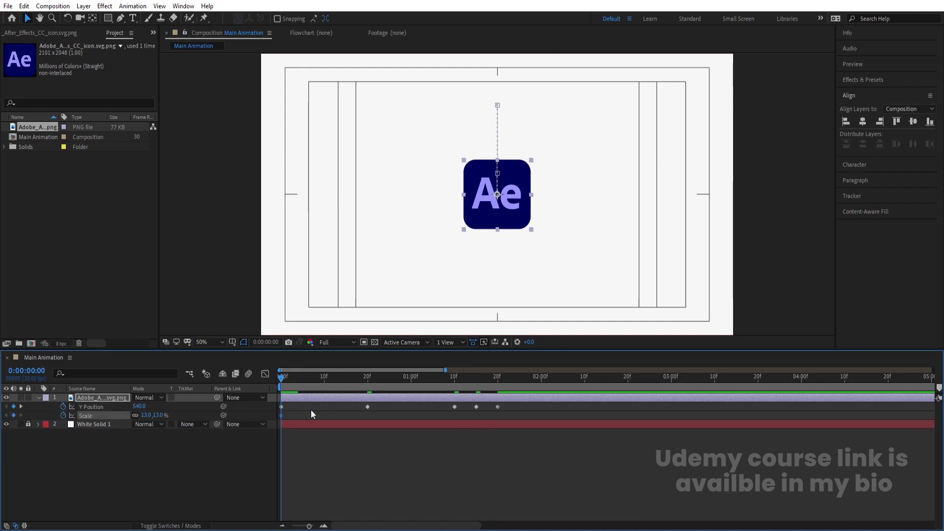
key("k")
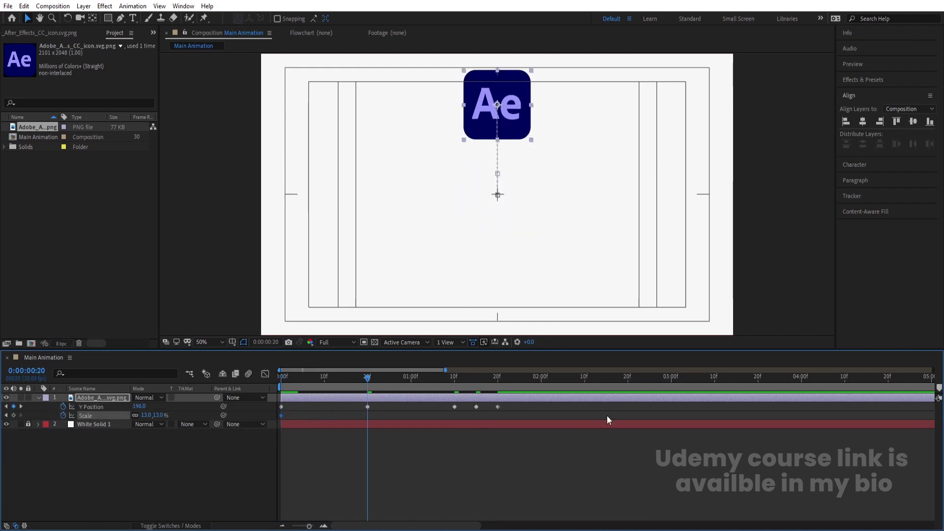
key("k")
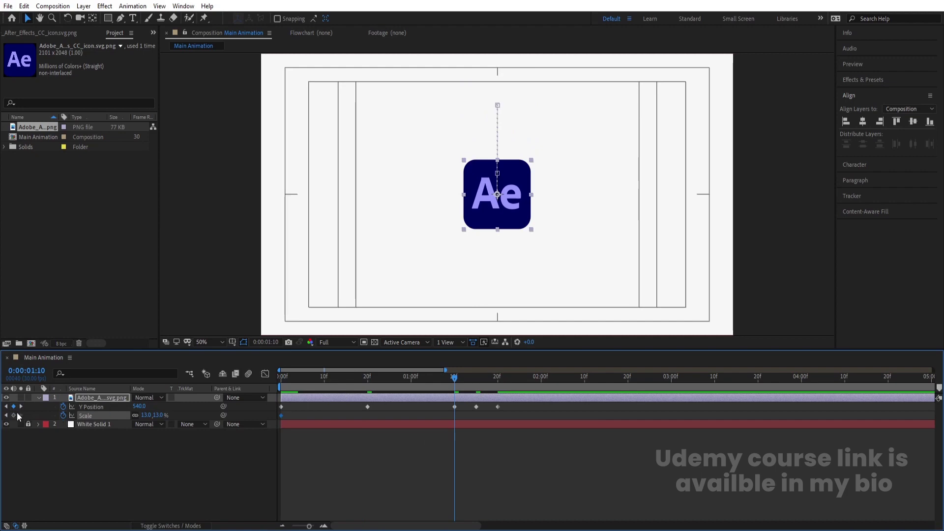
Set the icon's Scale keyframe at 0:00:00:00 to 2% and preview the animation
key("Home")
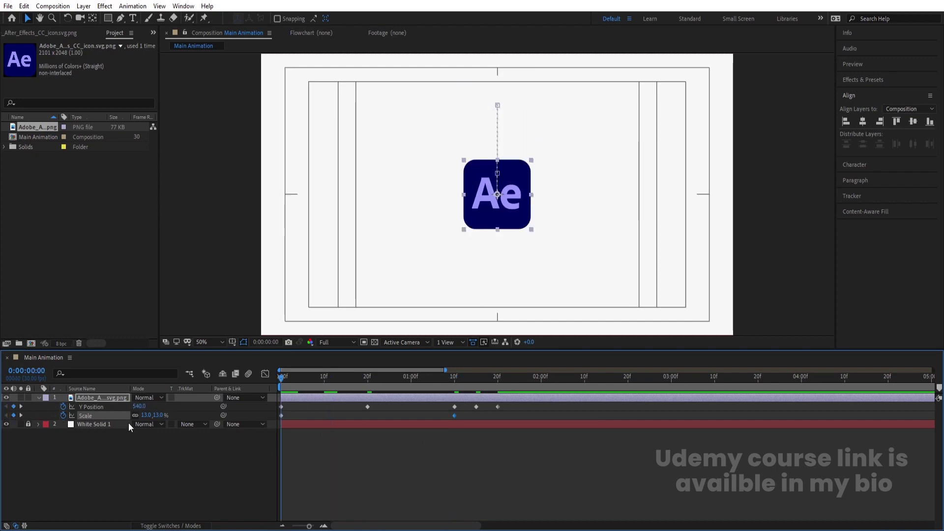
left_click(144, 416)
type("10")
key("Return")
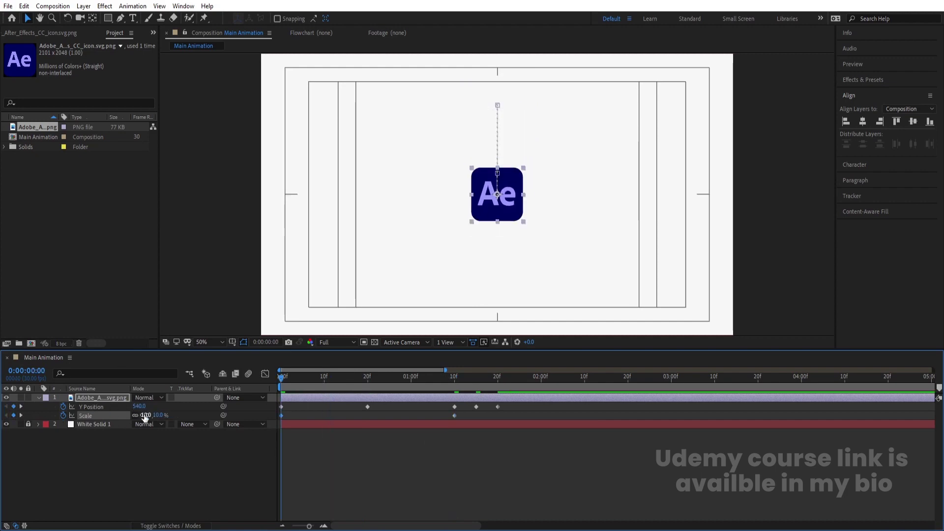
left_click_drag(145, 415, 137, 416)
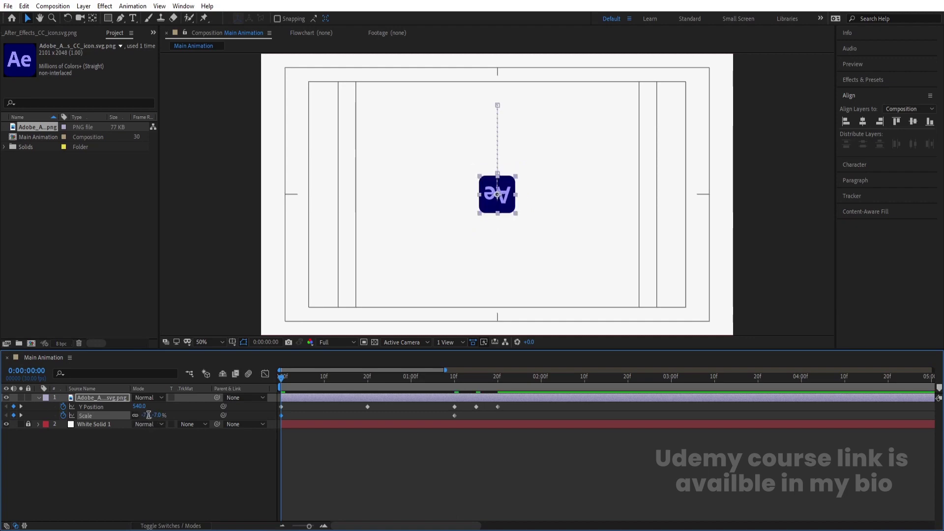
left_click(147, 415)
type("2")
key("Return")
left_click(154, 456)
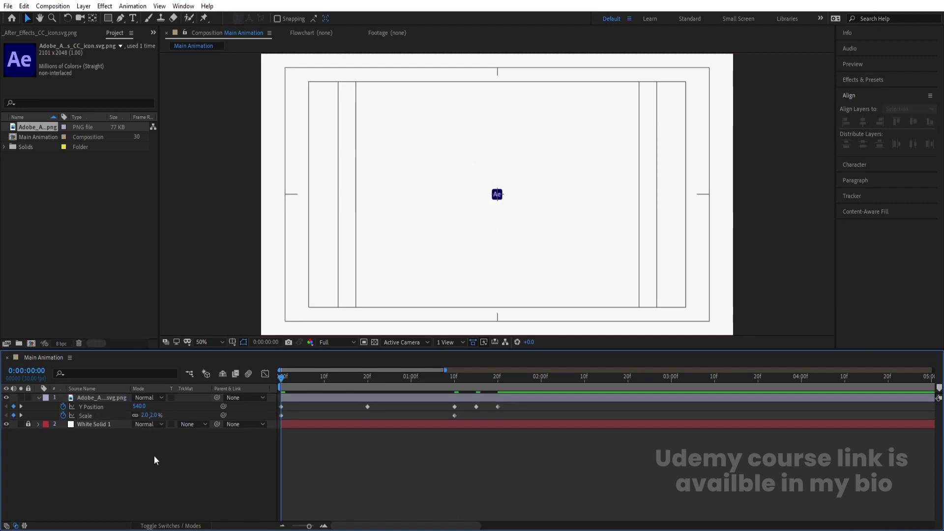
key("space")
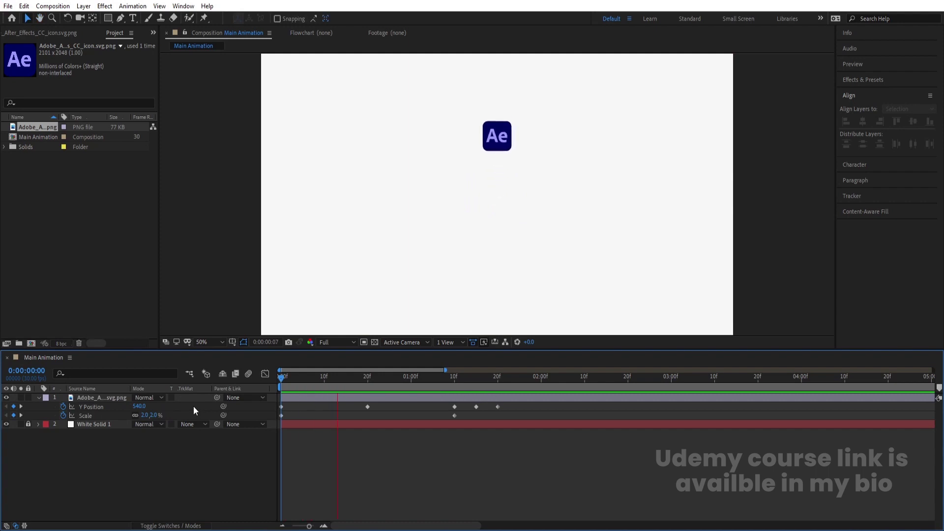
key("space")
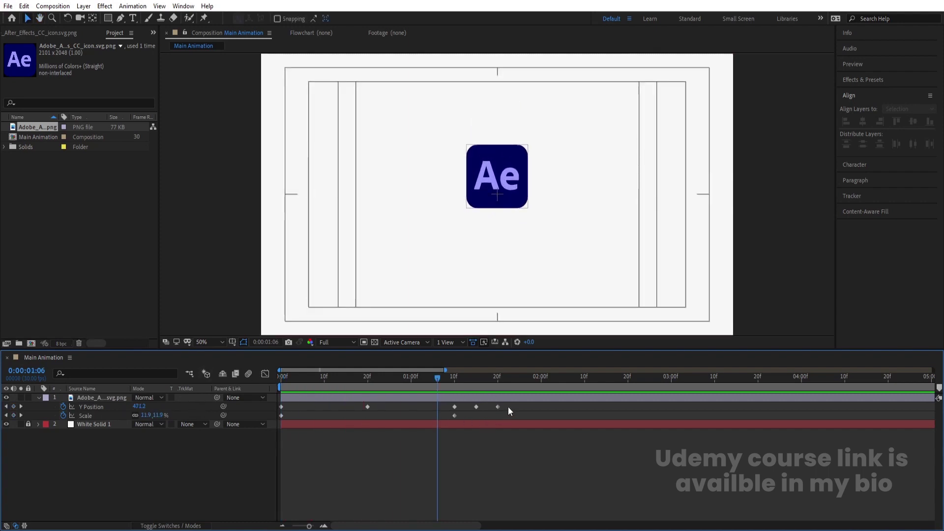
Apply Easy Ease to all the icon's Y Position keyframes and select the 0:00:00:20 peak keyframe in the speed graph
left_click_drag(509, 411, 240, 394)
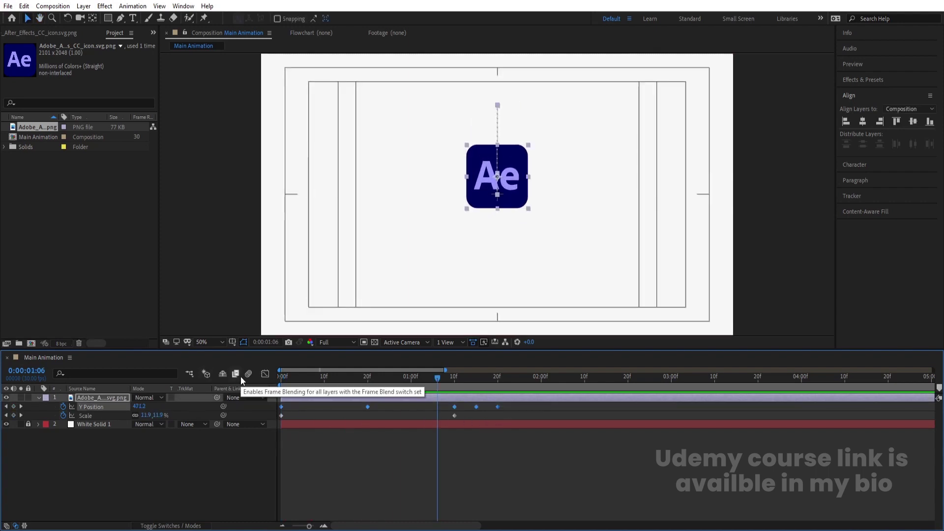
key("F9")
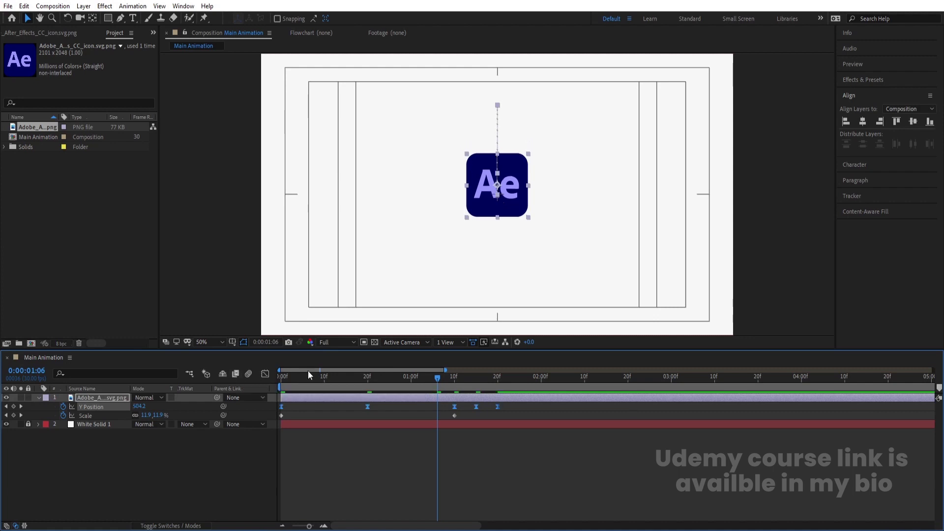
left_click(265, 374)
left_click_drag(349, 424, 391, 488)
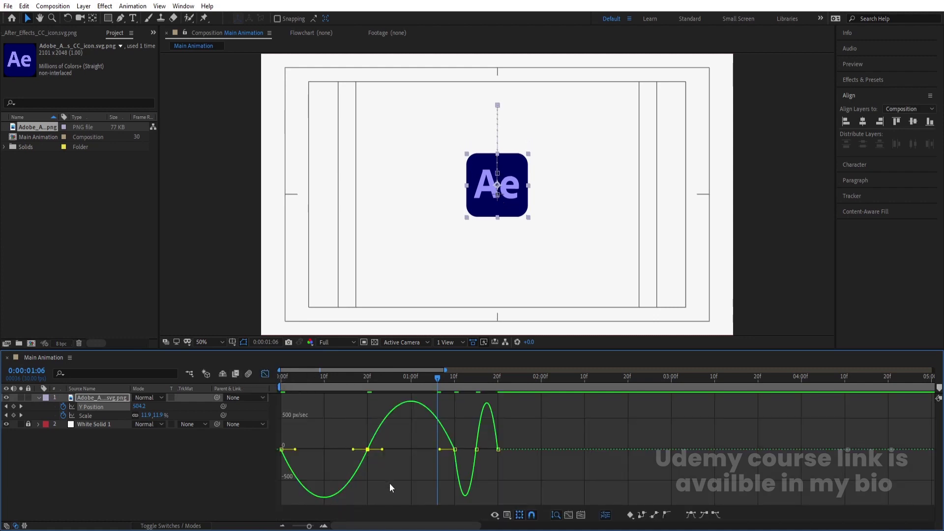
Lengthen both influence handles of the 0:00:00:20 peak and shorten the facing handles at 0:00:00:00 and 0:00:01:10
left_click_drag(353, 450, 307, 451)
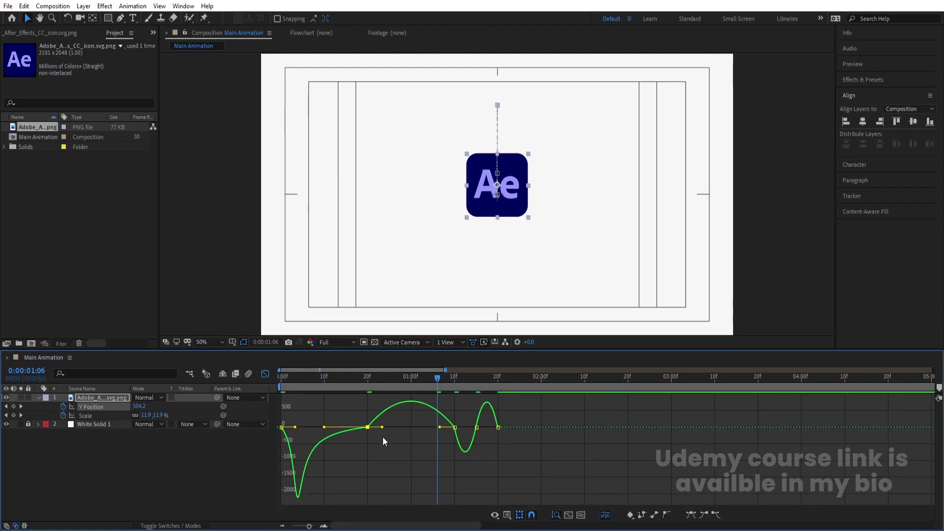
left_click_drag(382, 428, 444, 429)
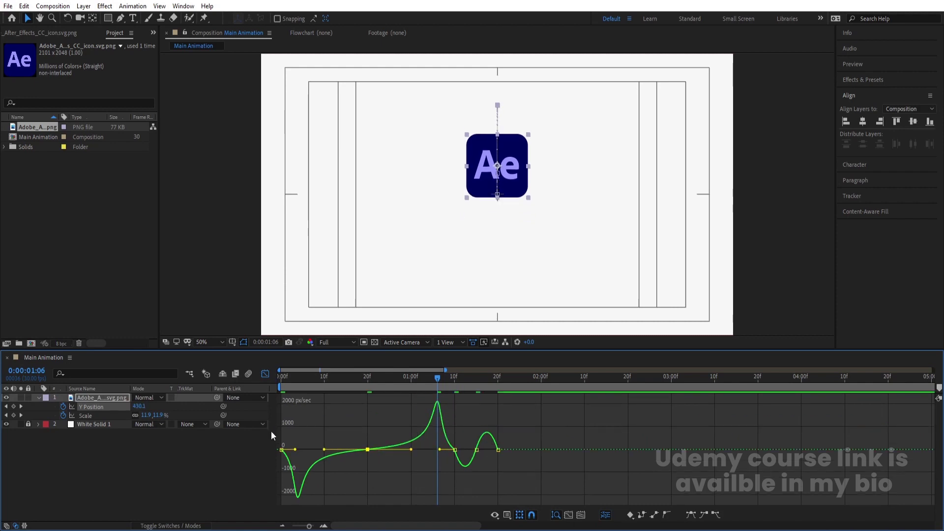
left_click_drag(295, 450, 285, 449)
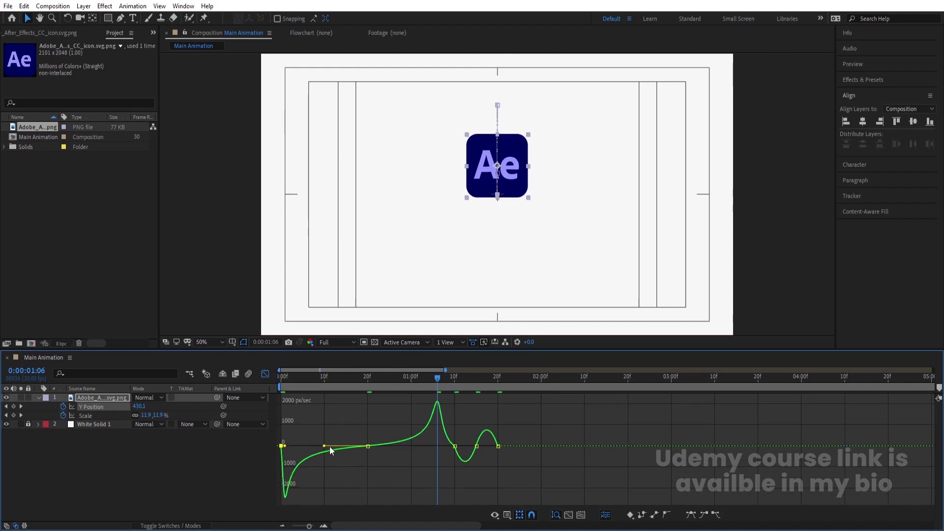
left_click_drag(471, 427, 450, 447)
Shape the small bounce's speed curve with longer influence handles at 0:00:01:15 and shorter facing ones at 0:00:01:10 and 0:00:01:20
left_click_drag(471, 382, 477, 385)
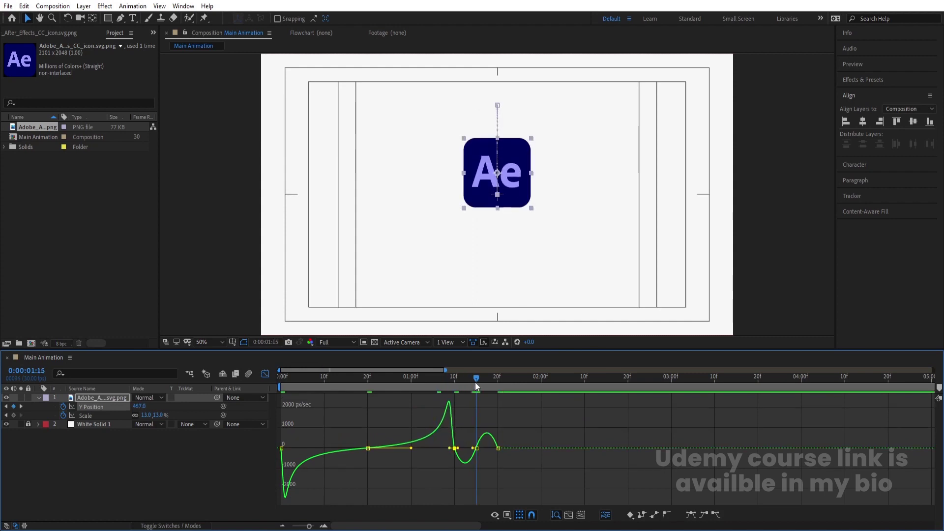
key("=")
key("=")
left_click_drag(458, 451, 433, 477)
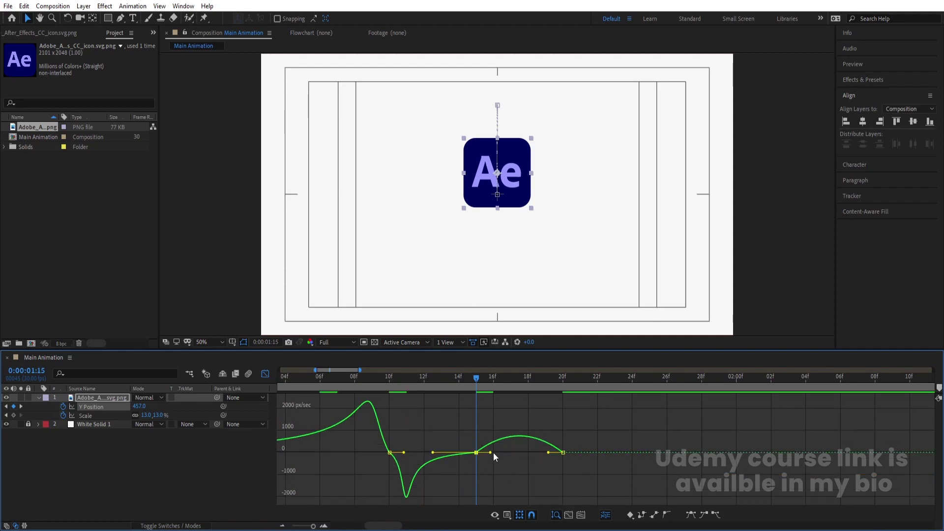
left_click_drag(494, 453, 520, 452)
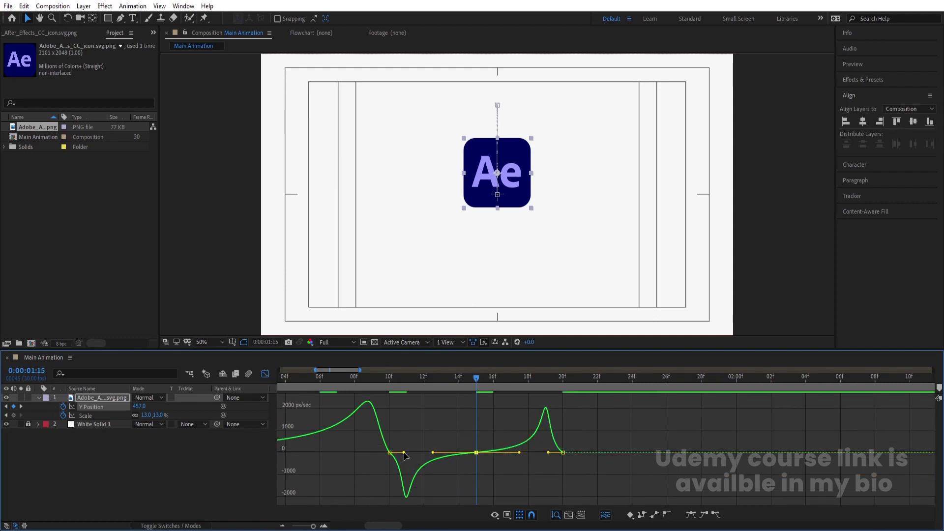
left_click_drag(404, 453, 391, 451)
left_click_drag(593, 468, 555, 451)
left_click_drag(397, 441, 376, 452)
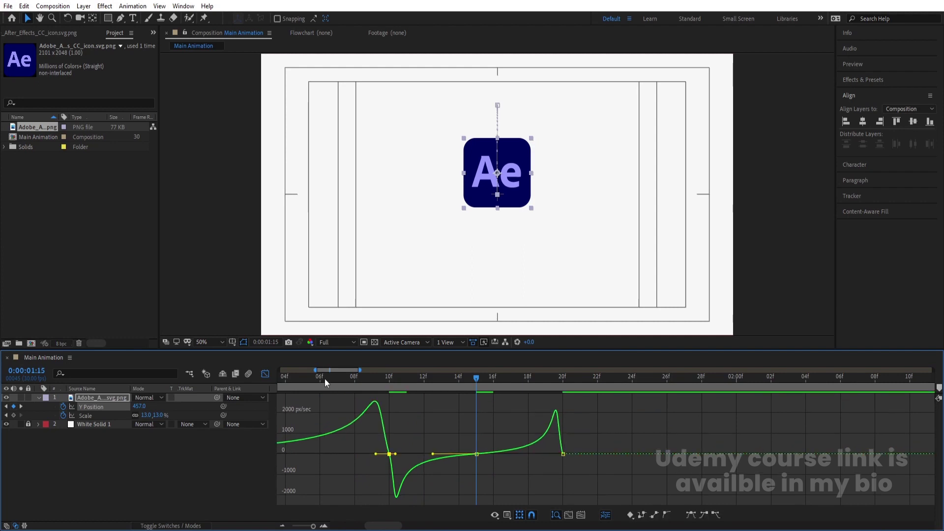
Leave the Graph Editor and preview the eased bounce
left_click_drag(325, 382, 199, 382)
left_click(265, 374)
key("space")
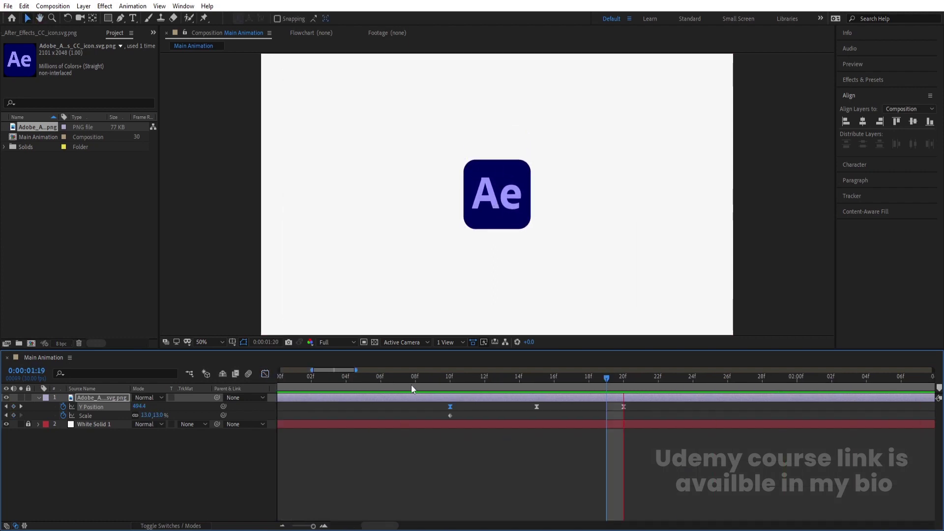
key("space")
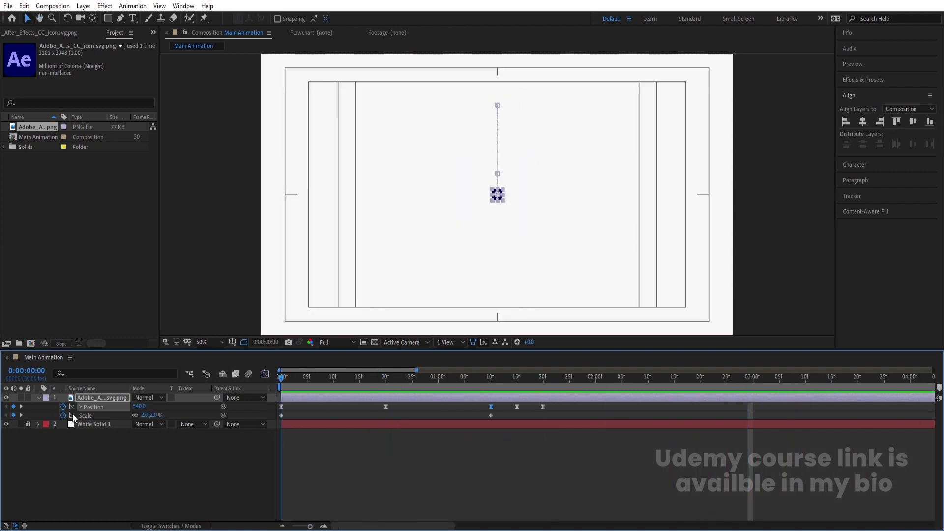
Add icon Rotation keyframes of 0° at 0:00:00:00 and one full turn at 0:00:01:10, and preview the spin
key("r")
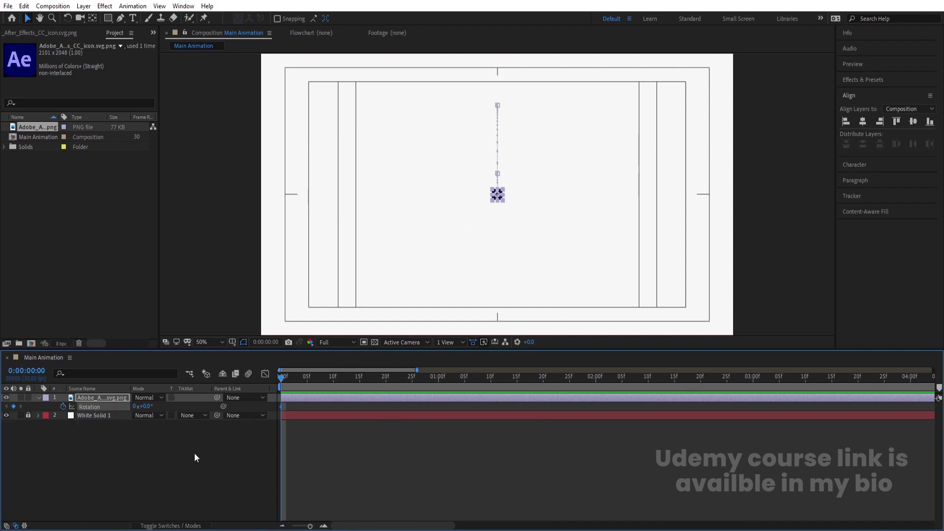
key("u")
key("k")
key("k")
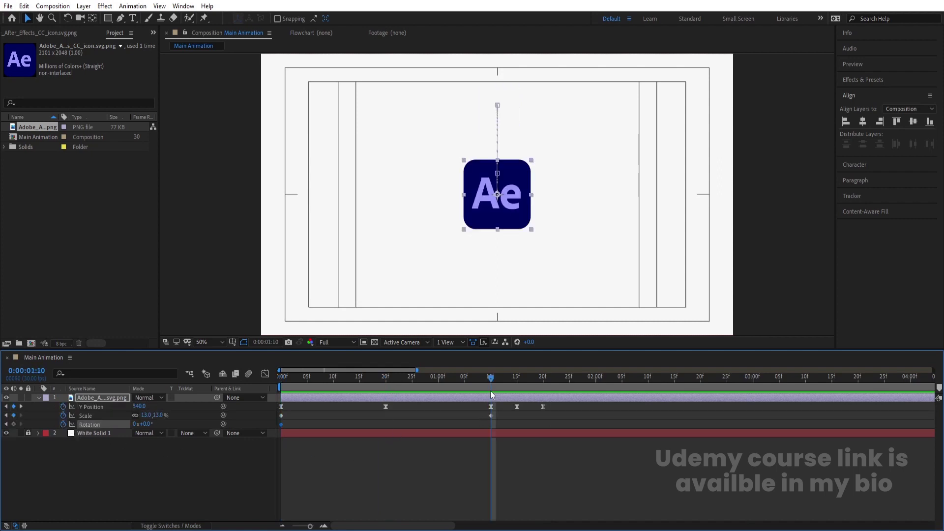
left_click(135, 424)
key("Return")
left_click(283, 380)
key("space")
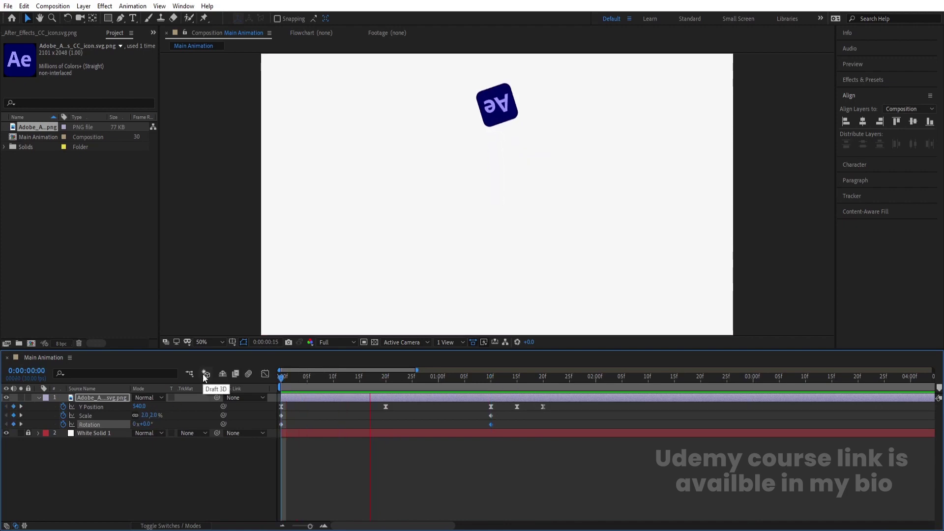
key("space")
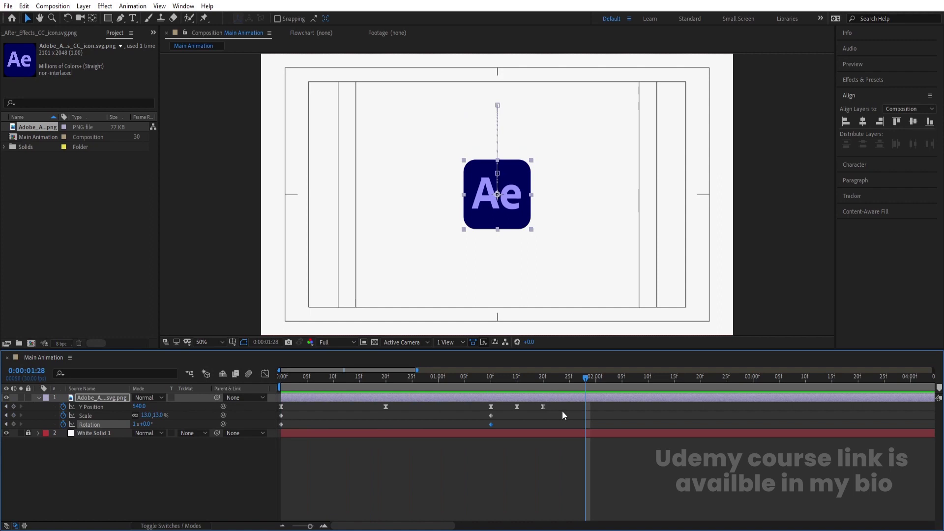
Stretch the closing bounce's three Y Position keyframes proportionally so the last lands at 0:00:01:25, and preview the timing
left_click(526, 381)
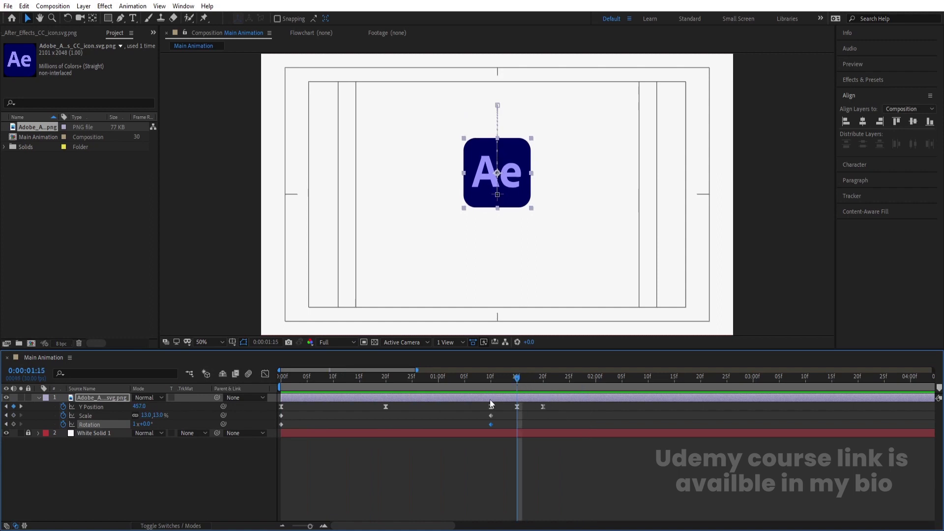
left_click_drag(480, 405, 569, 404)
left_click_drag(516, 382, 367, 384)
key("space")
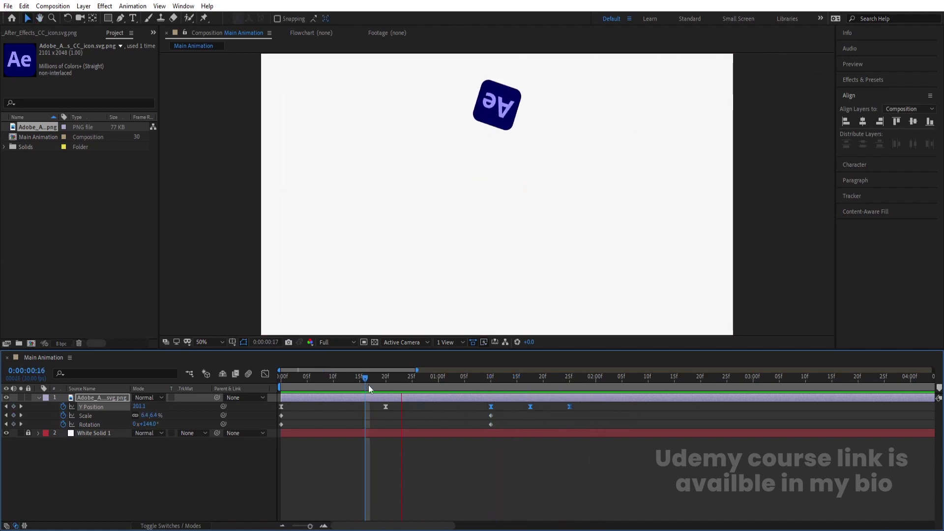
key("space")
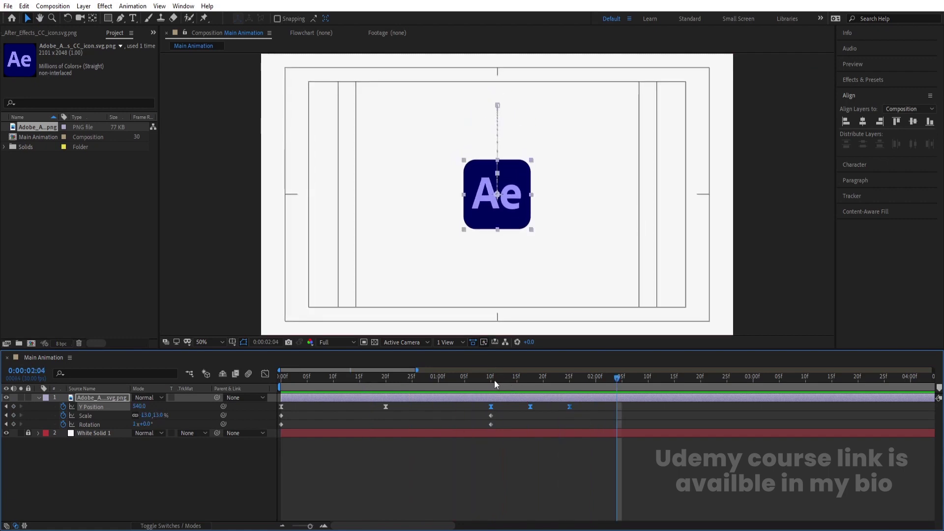
key("space")
key("space")
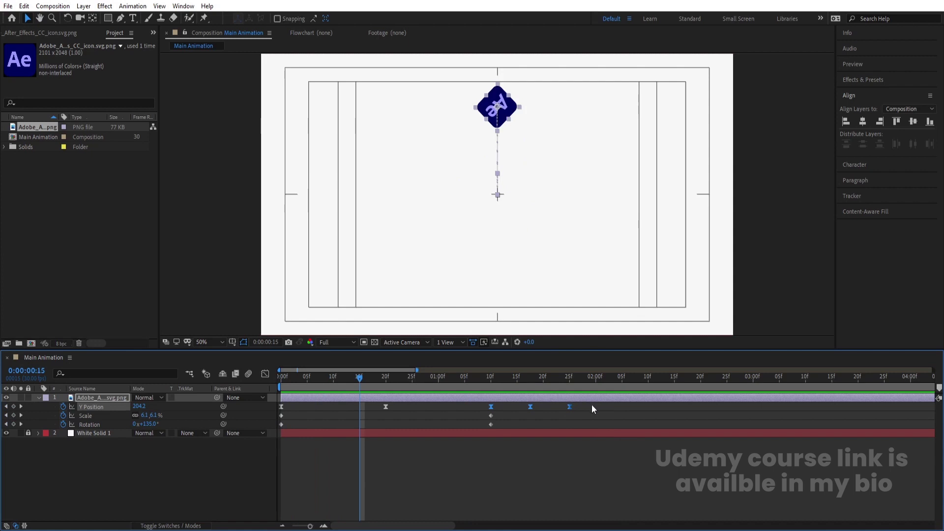
Compress all the icon's Y Position, Scale and Rotation keyframes proportionally to end at 0:00:01:00, and preview the faster motion
left_click_drag(592, 404, 187, 463)
left_click_drag(571, 407, 439, 406)
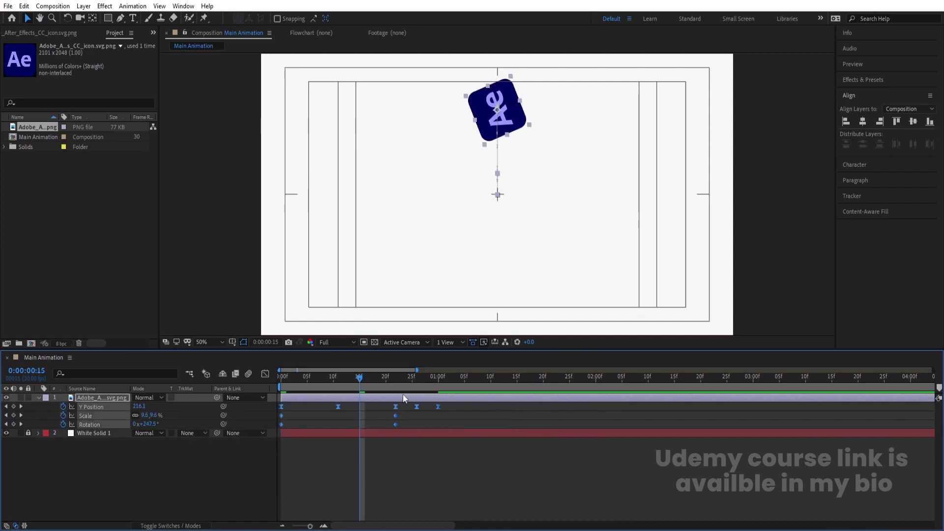
key("space")
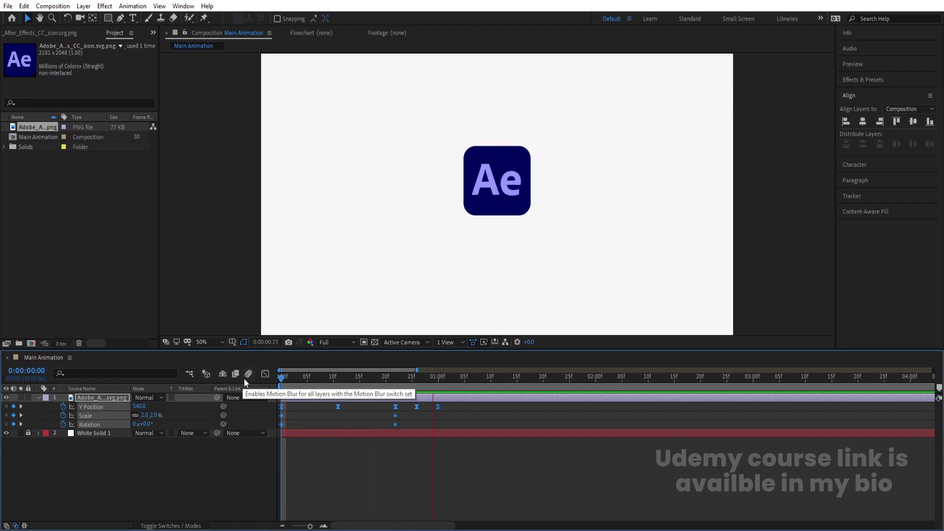
key("space")
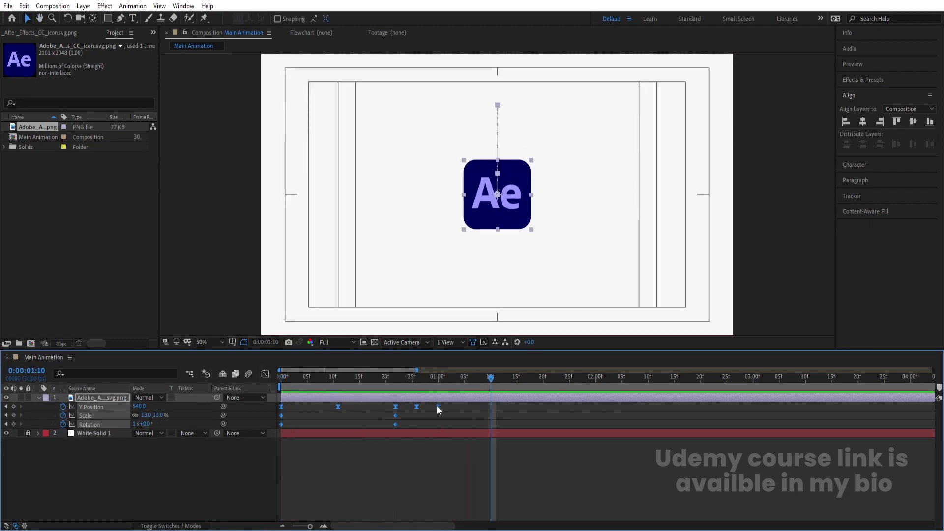
Stretch all the icon's keyframes proportionally so the last lands at about 0:00:01:07, and preview from the start
left_click_drag(437, 406, 474, 406)
key("Home")
key("space")
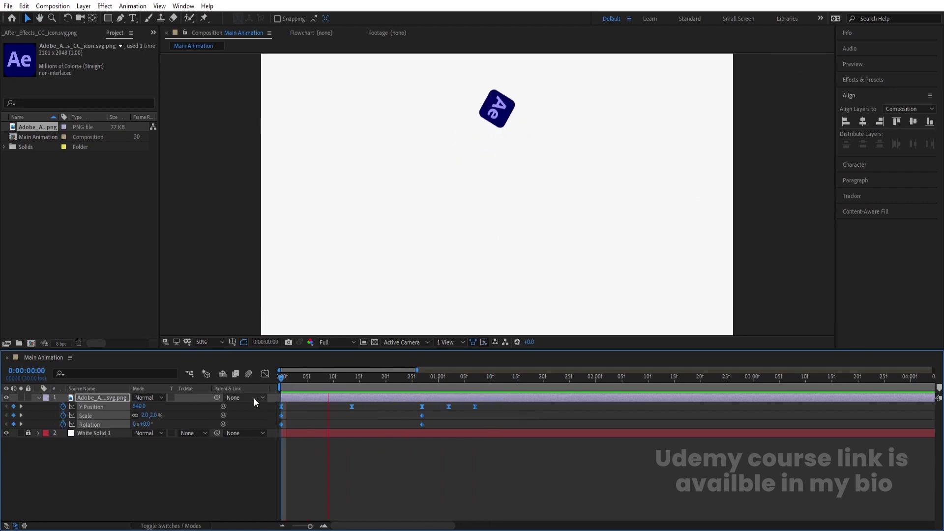
key("space")
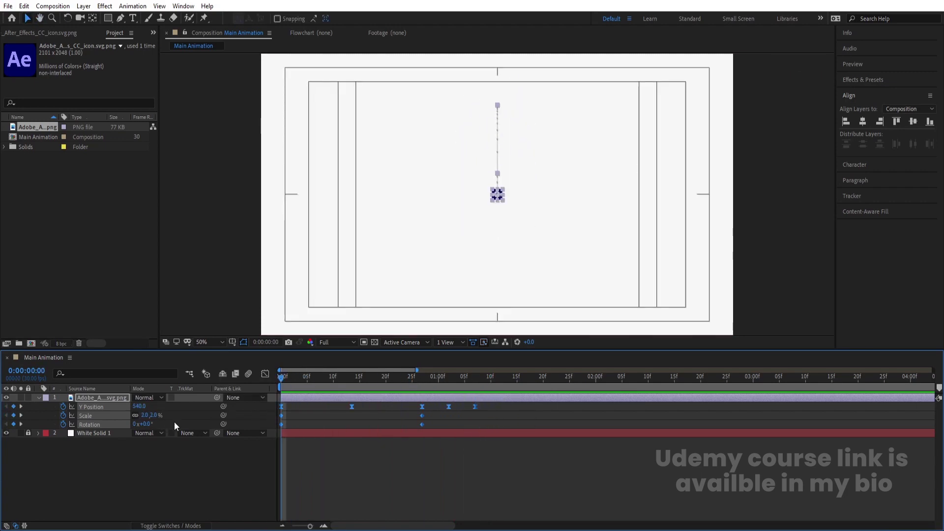
Enable motion blur for the icon layer and the composition, and preview the blurred animation
key("F4")
left_click(173, 398)
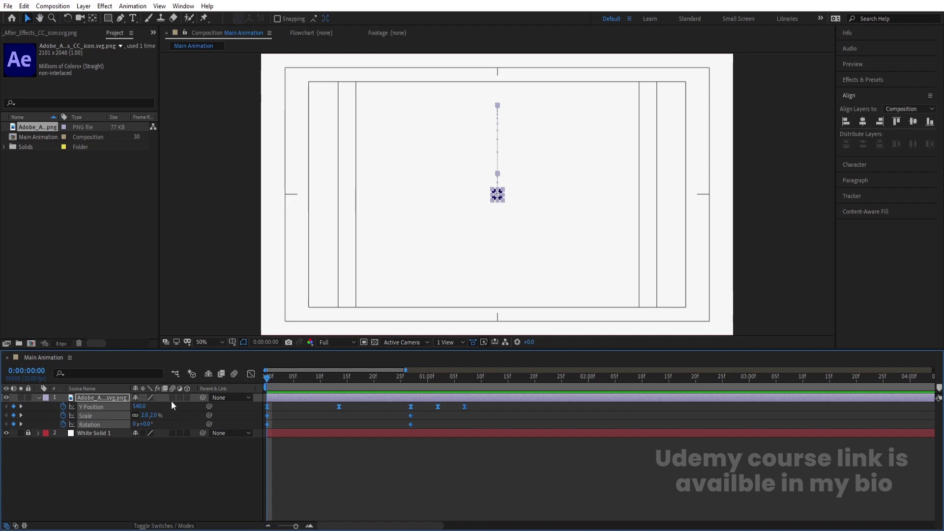
left_click(234, 374)
key("space")
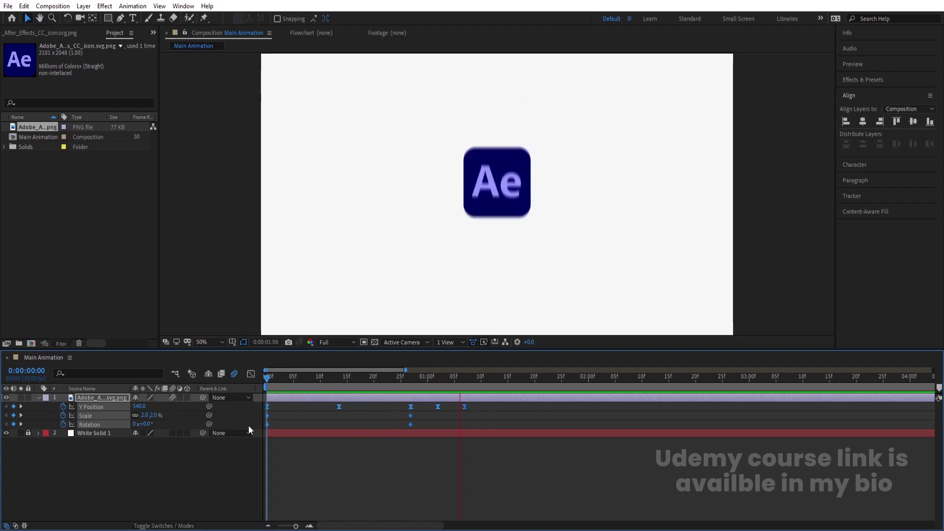
key("space")
key("Home")
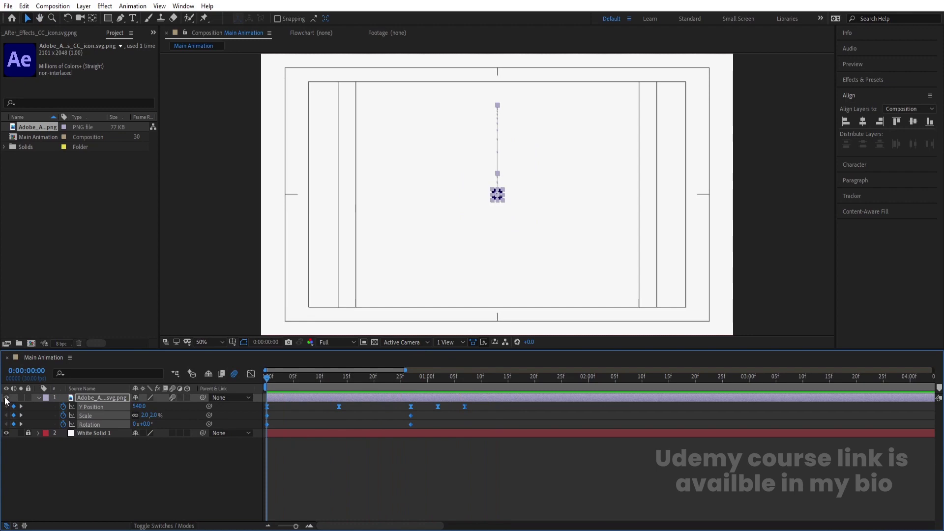
key("space")
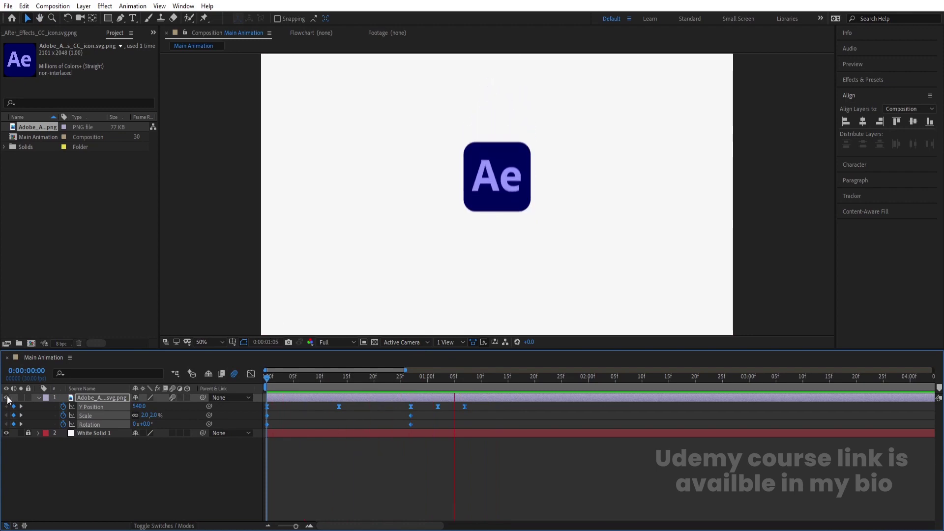
left_click(326, 415)
left_click(482, 420)
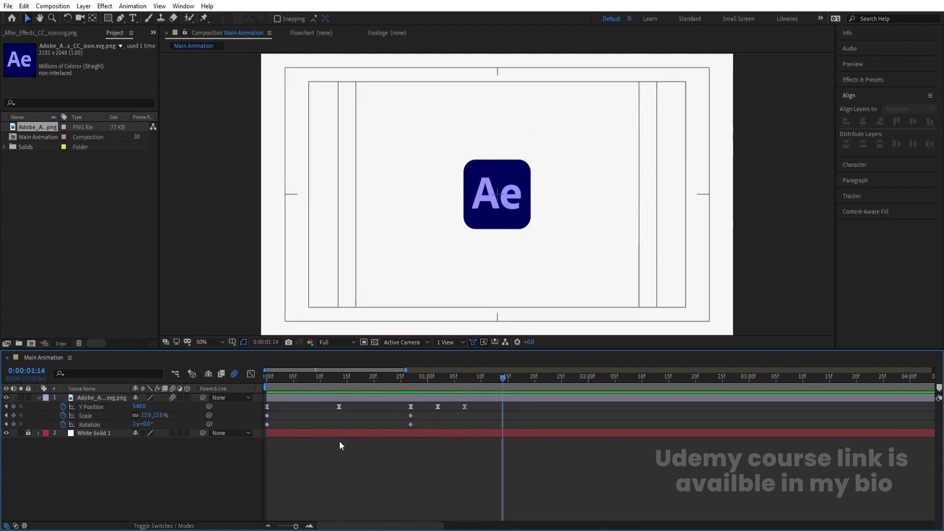
Duplicate the icon layer and reveal the keyframed properties of the upper copy
left_click(113, 398)
key("ctrl+d")
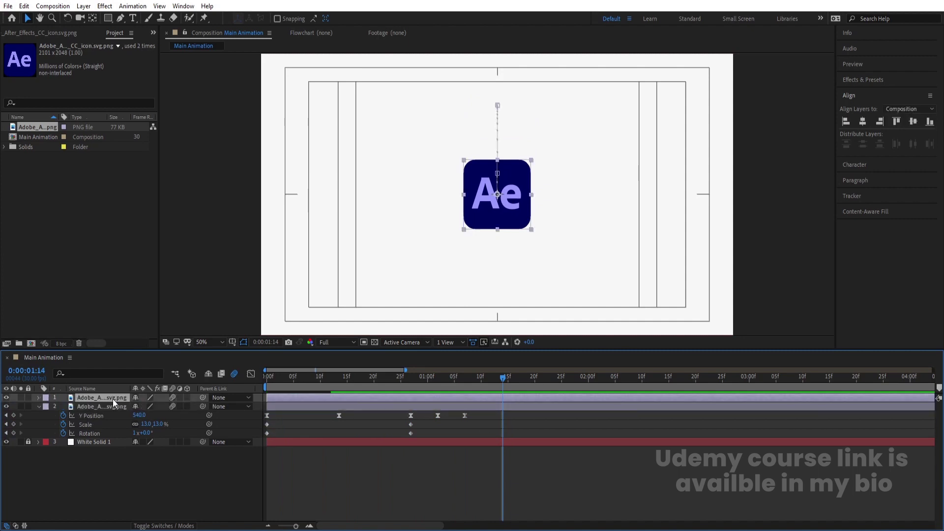
left_click(114, 408)
left_click(95, 396)
key("u")
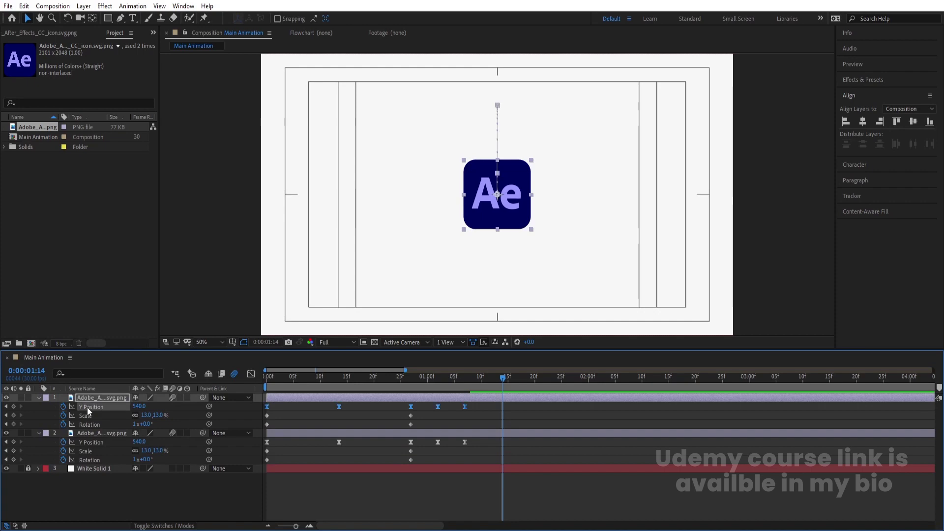
Delete the upper icon copy's Y Position, Scale and Rotation keyframes and set its Rotation to 0x+0.0°
key("Delete")
left_click(87, 413)
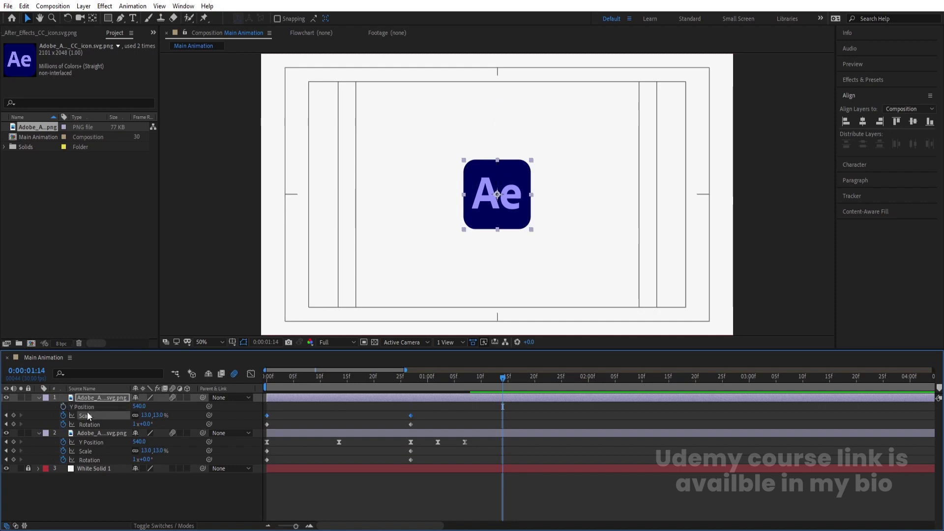
key("Delete")
left_click(90, 424)
key("Delete")
left_click(288, 419)
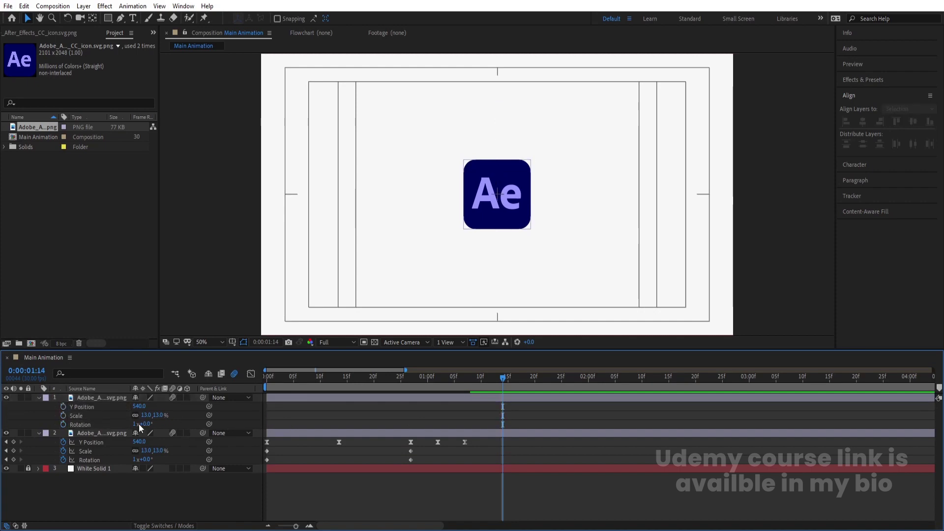
left_click(134, 424)
type("0")
key("Return")
left_click(286, 416)
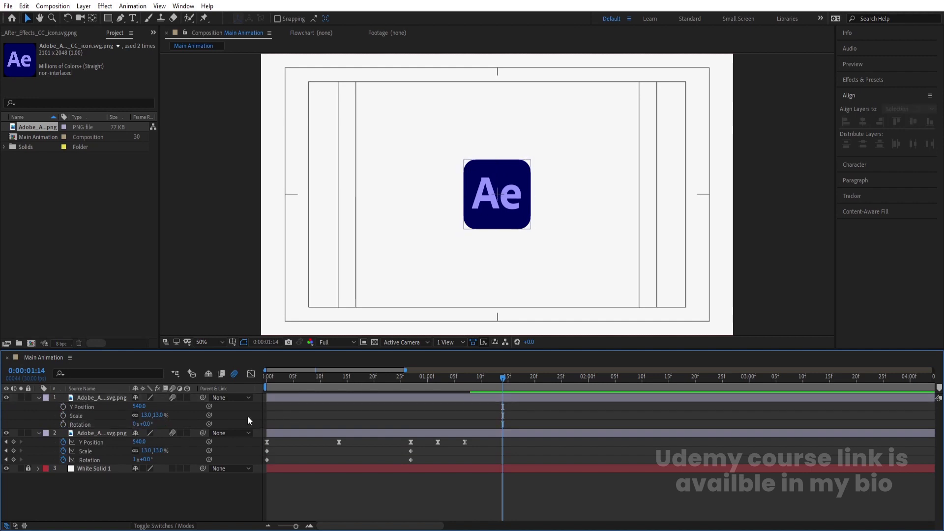
Find the Fill effect in the effects library and apply it to the uppermost icon copy
left_click(87, 400)
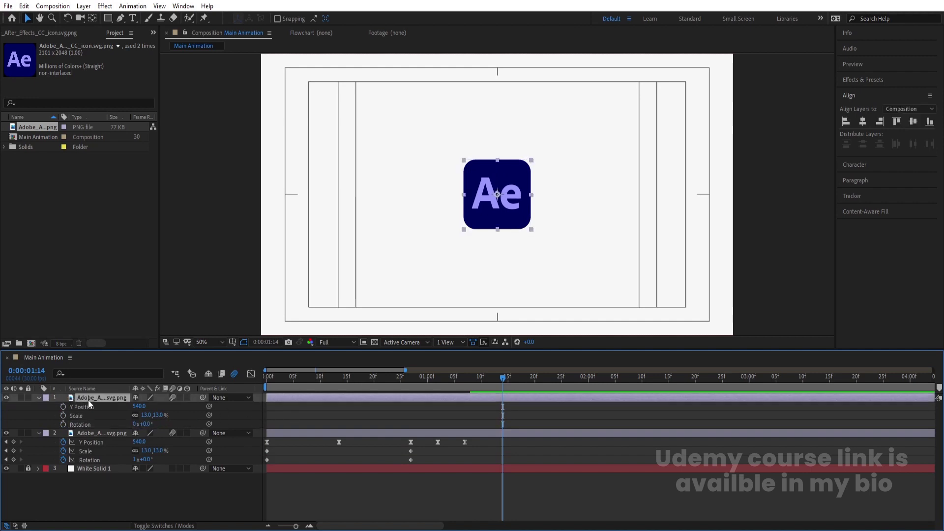
left_click(866, 79)
left_click(866, 92)
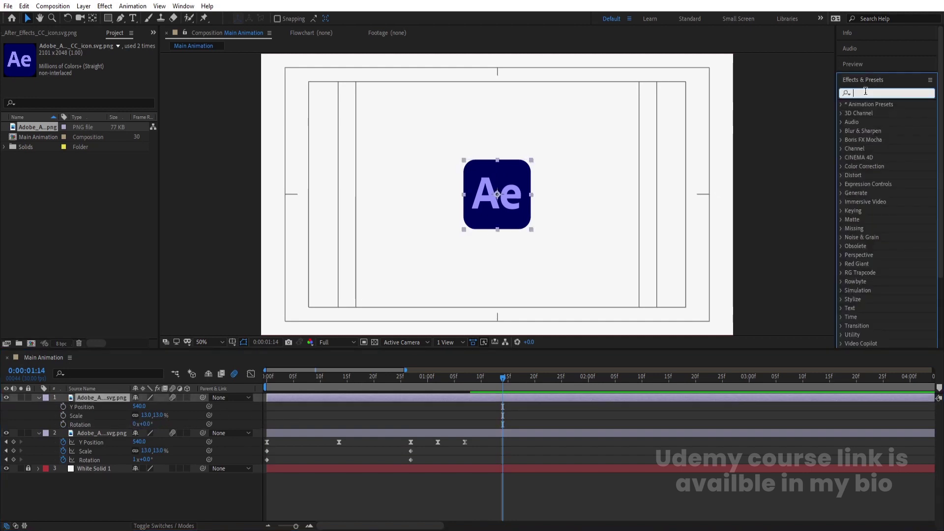
type("fill")
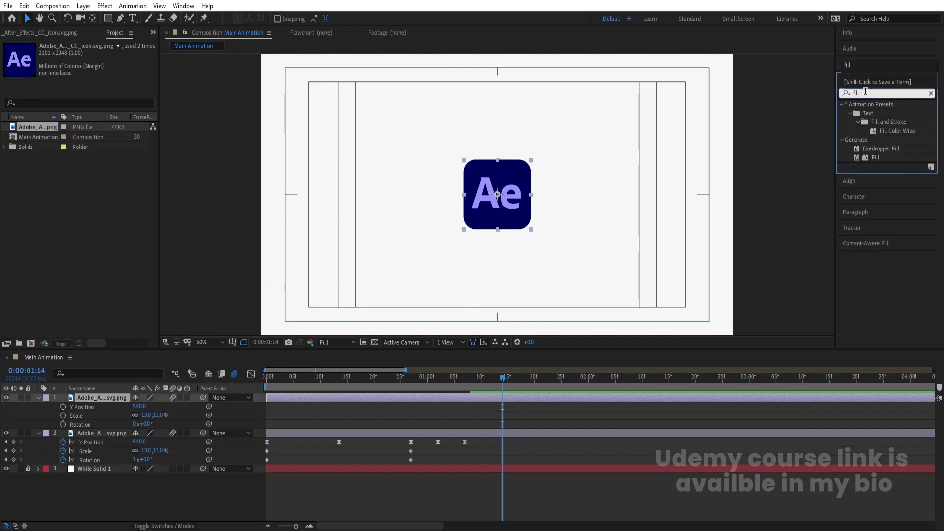
double_click(876, 157)
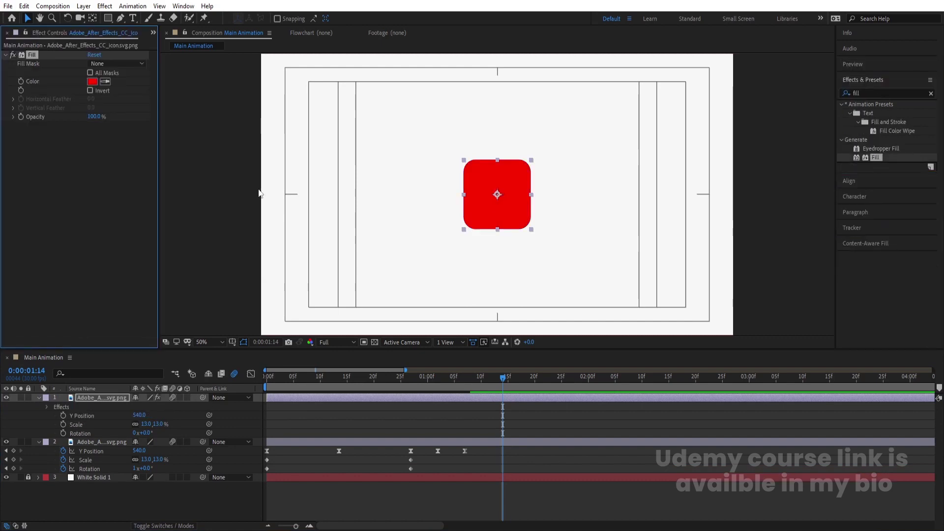
Show the animated icon at 0:00:00:22 and sample its dark navy background as the upper copy's Fill color
left_click_drag(434, 379, 385, 380)
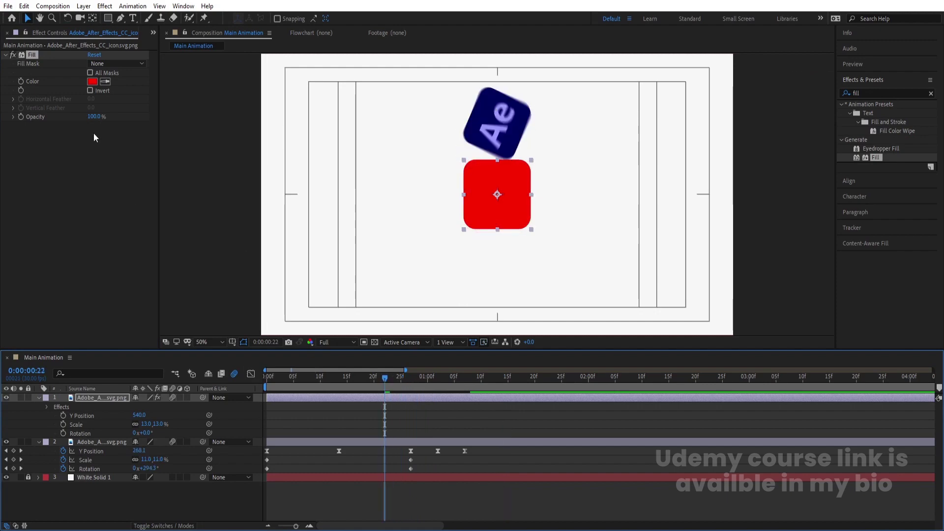
left_click(105, 81)
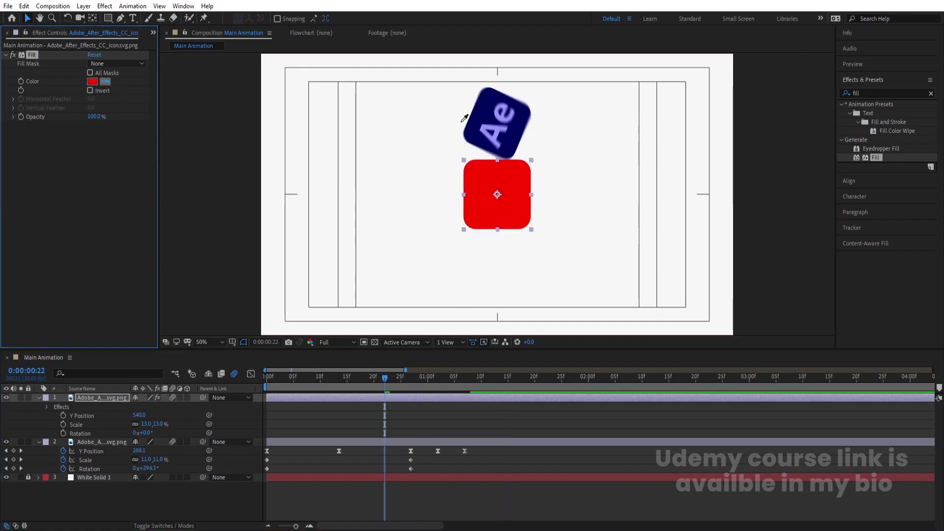
left_click(482, 104)
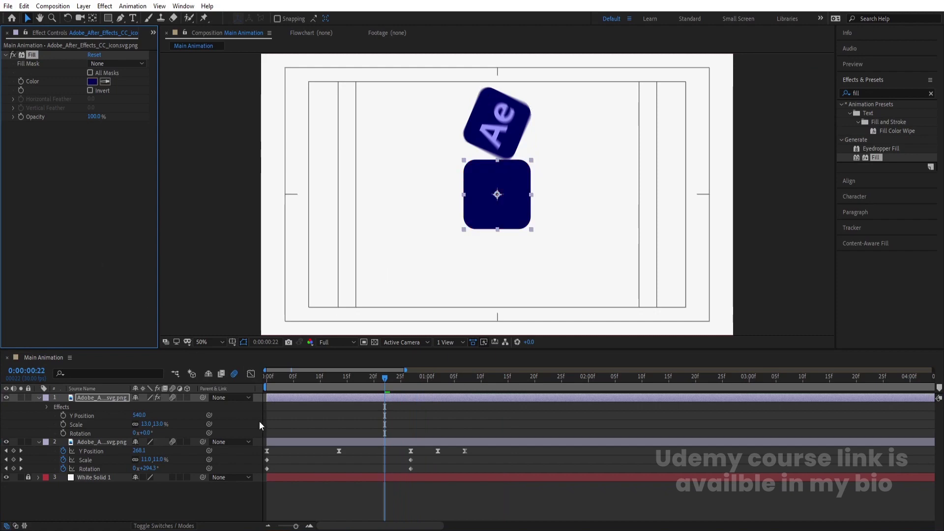
left_click(296, 418)
Duplicate the navy-filled icon layer and set the lower duplicate's Scale to 15%
left_click(110, 397)
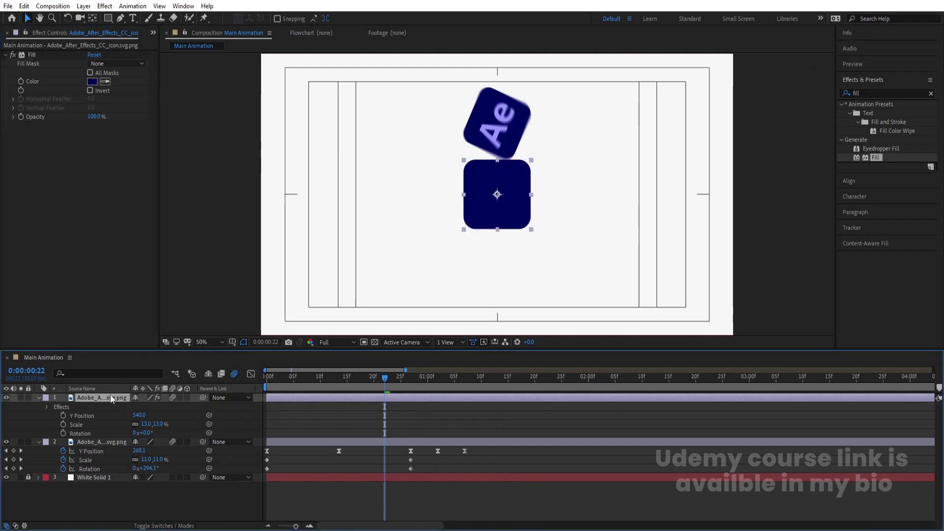
key("ctrl+d")
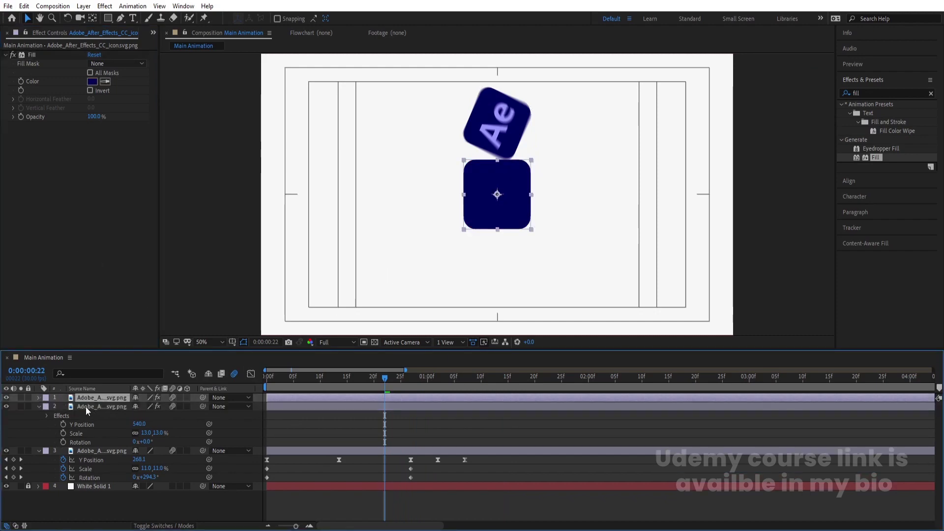
left_click(85, 406)
key("s")
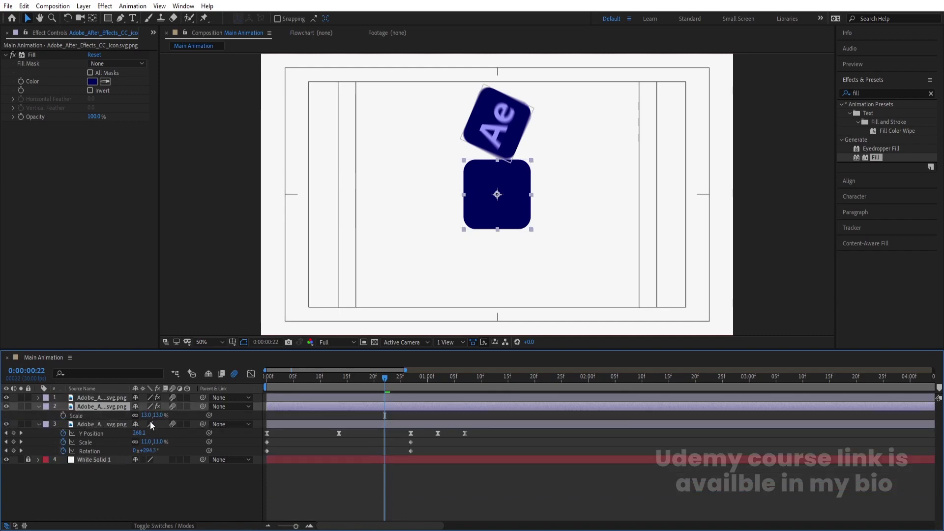
left_click(145, 416)
type("15")
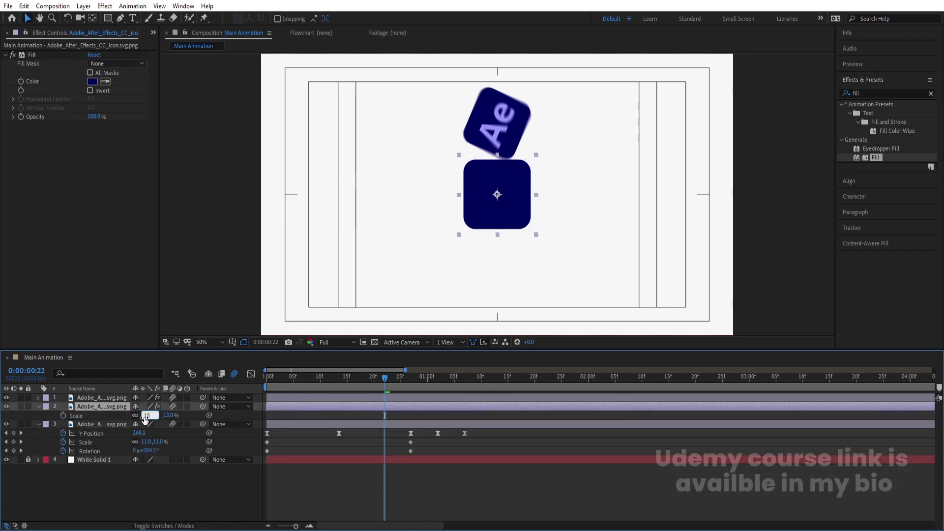
key("Return")
Sample the light purple of the Ae lettering as the enlarged duplicate's Fill color
left_click(105, 83)
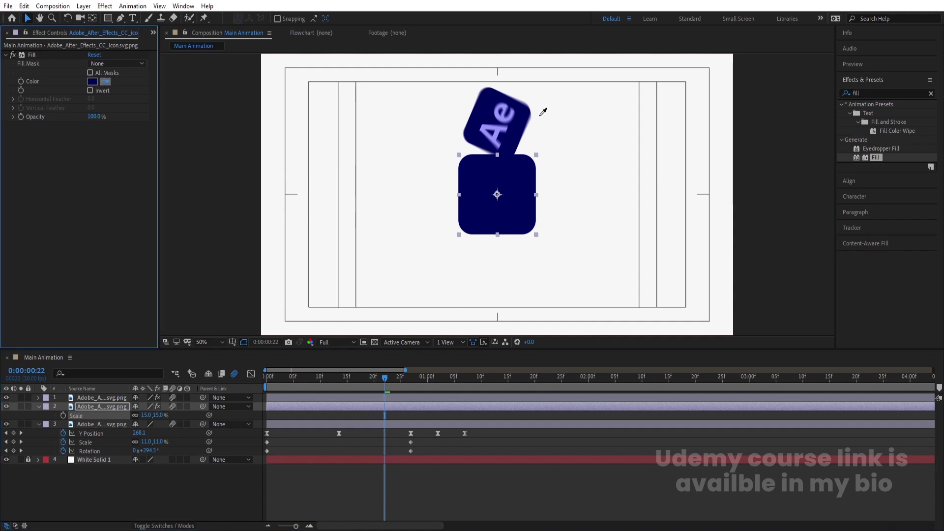
left_click(486, 131)
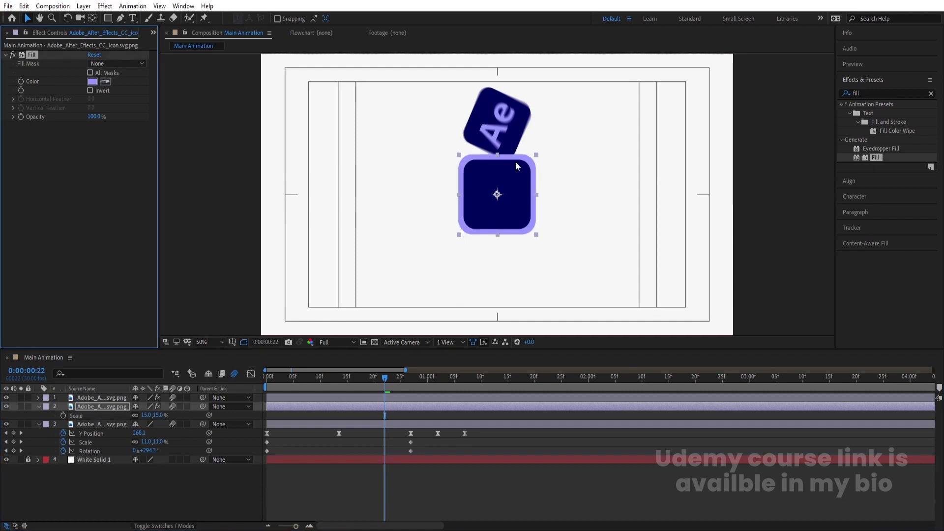
left_click(287, 498)
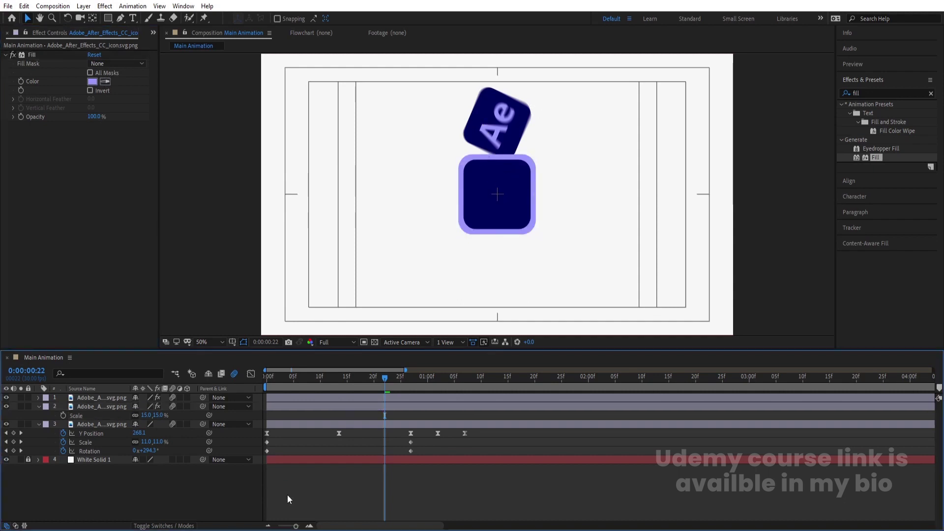
Set the original animated icon layer aside by hiding it, labelling it Yellow and locking it
key("u")
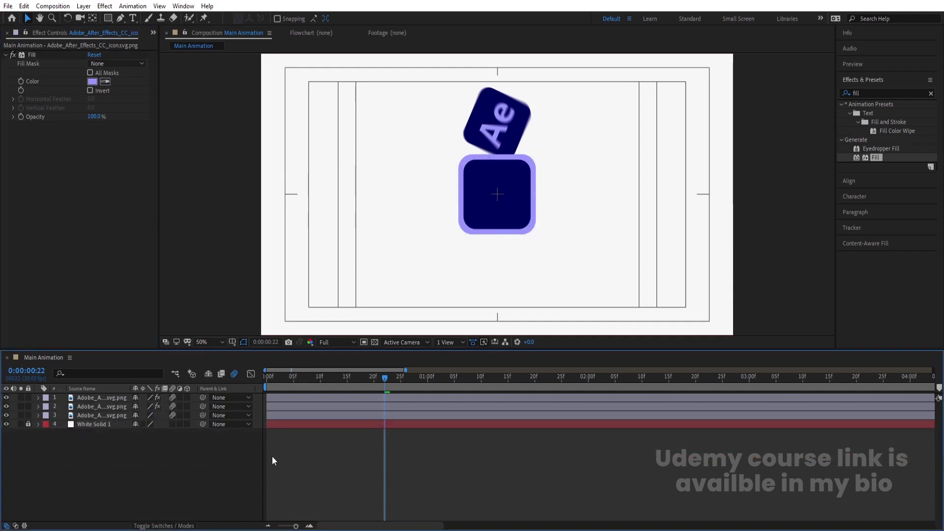
left_click(7, 416)
left_click(46, 415)
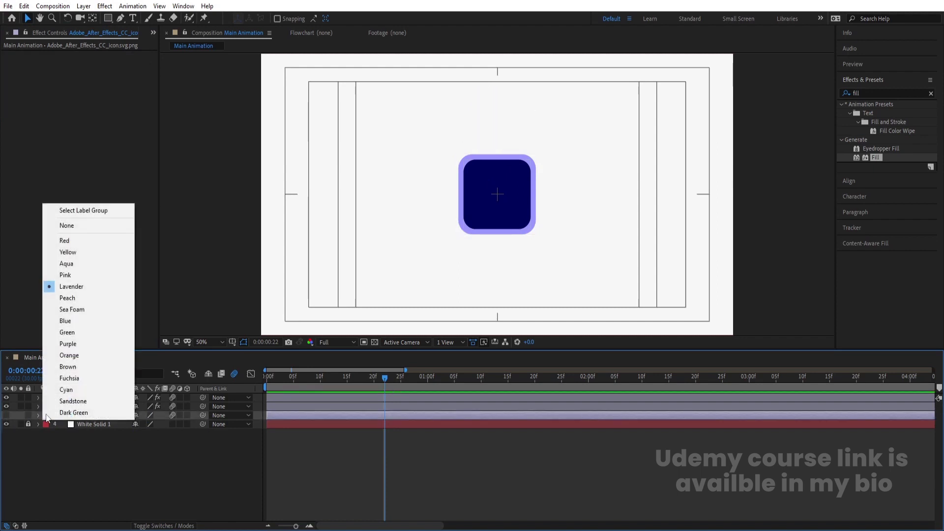
left_click(68, 252)
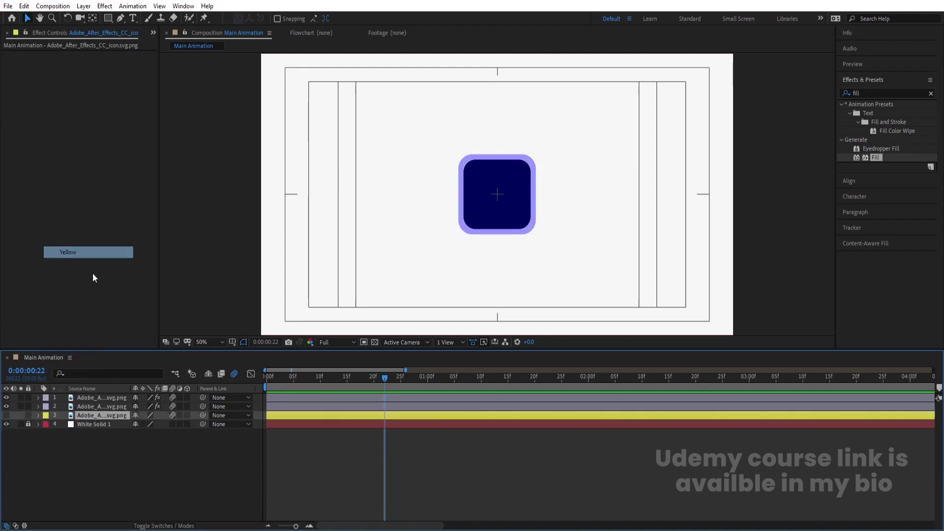
left_click(28, 415)
Return to 0:00:00:00 and parent the purple square layer to the navy square layer above it
left_click_drag(298, 376, 73, 410)
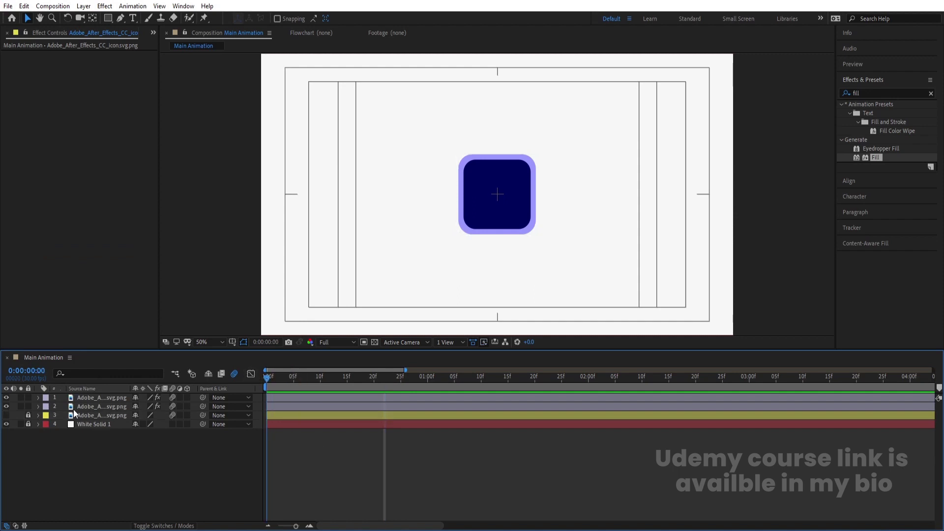
left_click(114, 408)
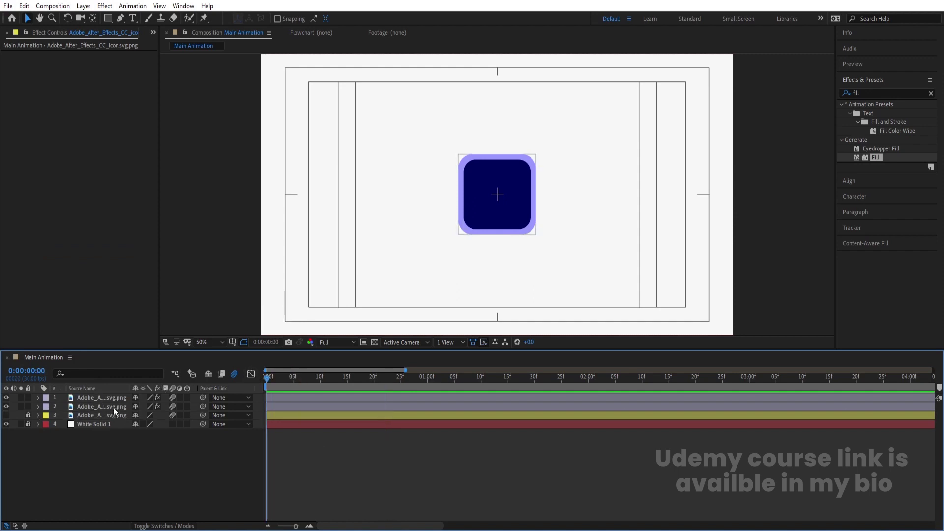
left_click(96, 397)
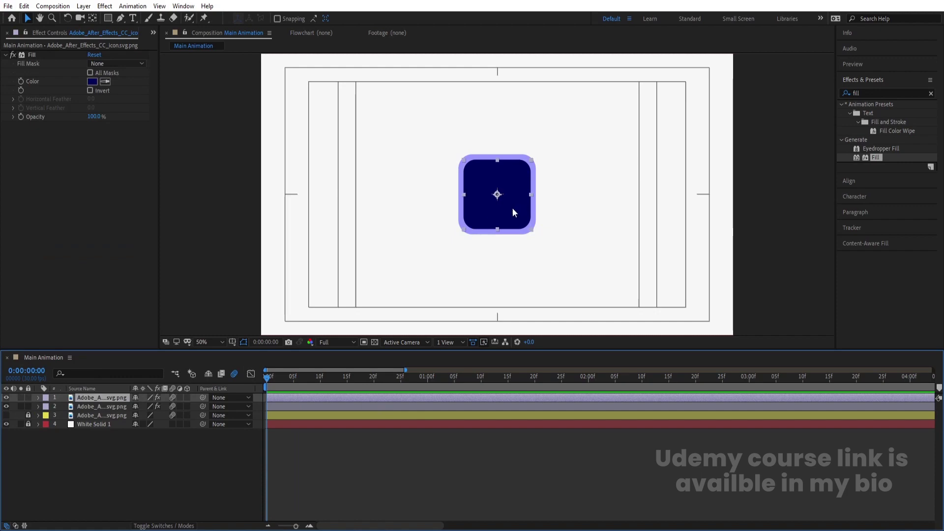
left_click(94, 406)
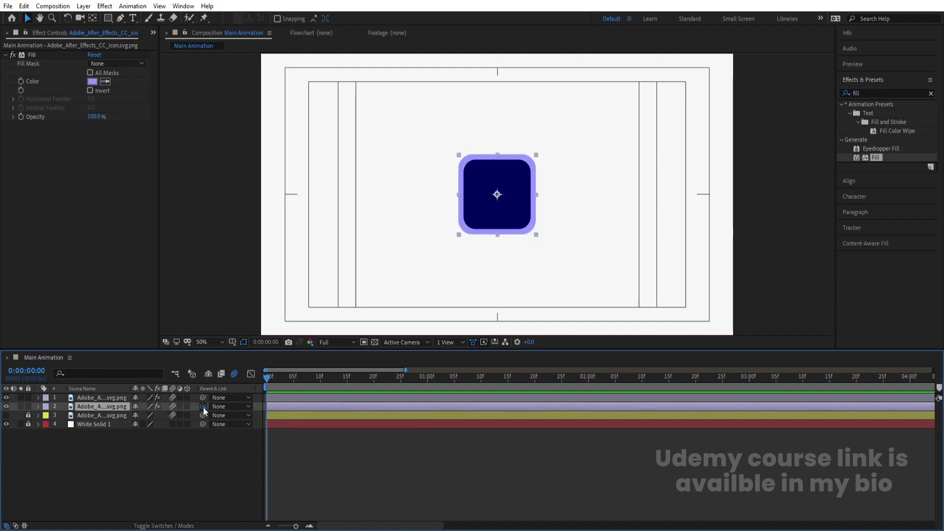
left_click_drag(203, 408, 111, 400)
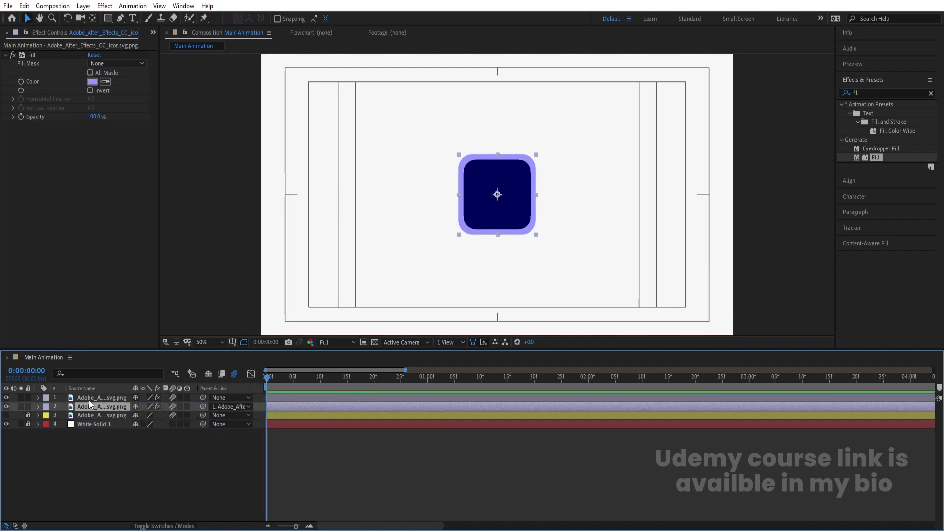
Set the navy square layer's Scale to 10%
left_click(89, 399)
key("s")
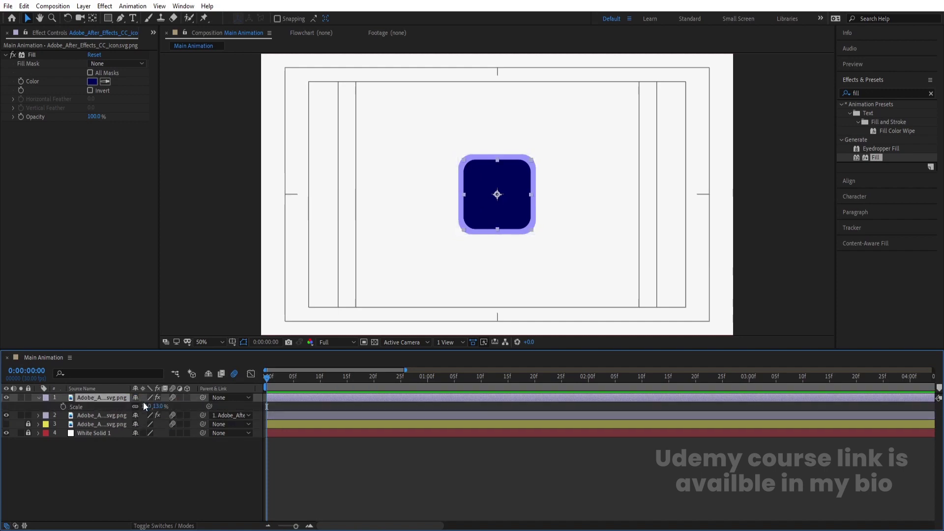
left_click(144, 407)
type("10")
key("Return")
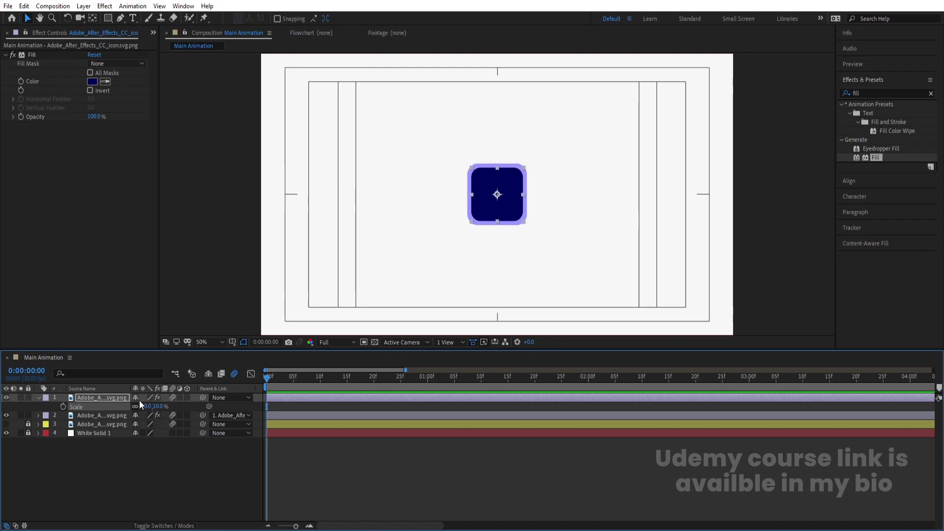
Add Y Position keyframes to the navy square layer at 0:00:00:00, 0:00:00:20 and 0:00:01:00
key("p")
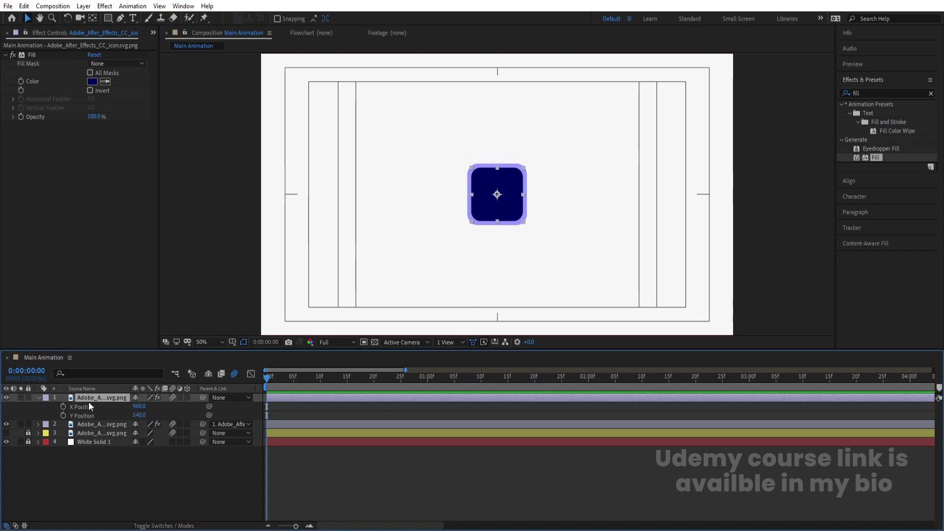
left_click(63, 414)
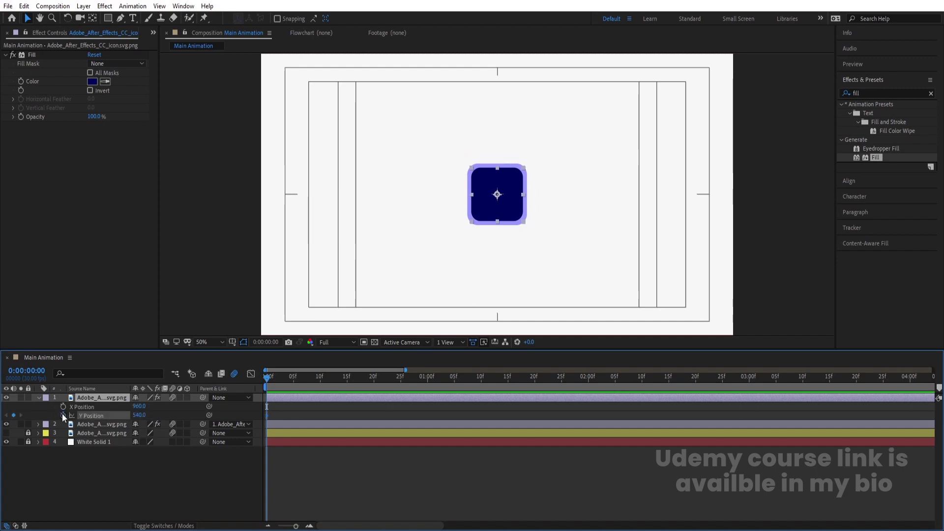
left_click(373, 382)
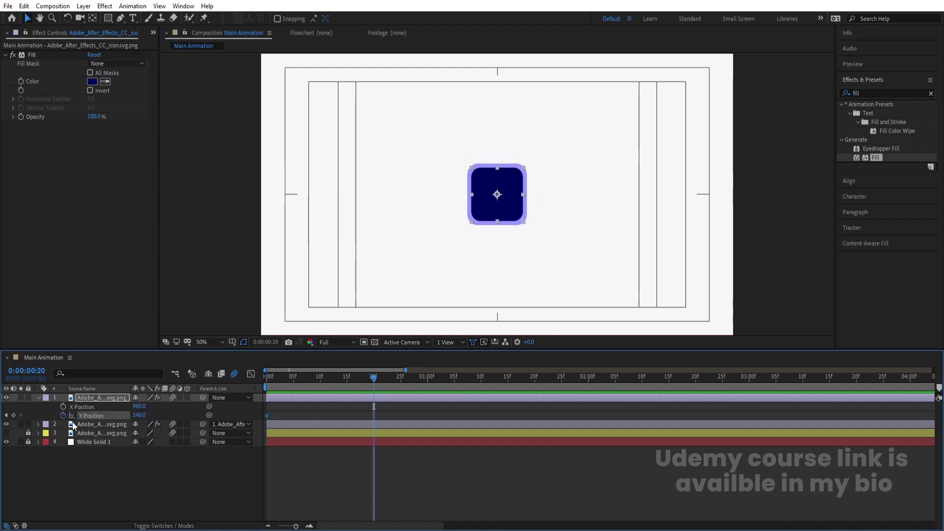
left_click(13, 416)
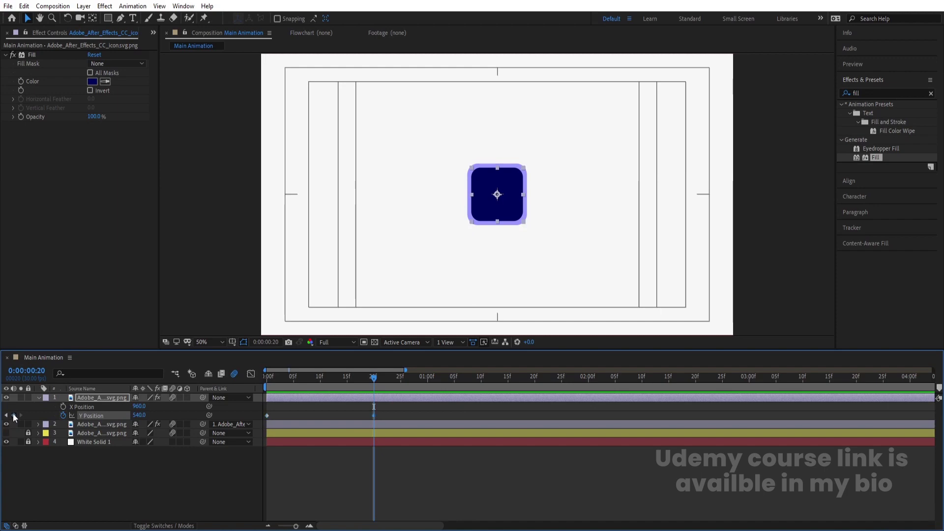
left_click(427, 380)
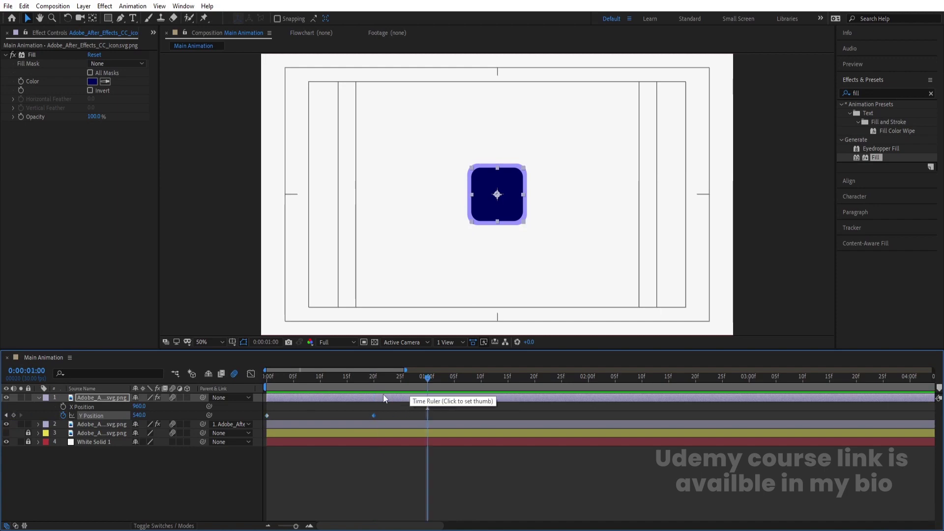
left_click(13, 416)
At 0:00:00:00, set the navy square's Y Position to -122 so it starts above the frame
left_click_drag(284, 387, 198, 382)
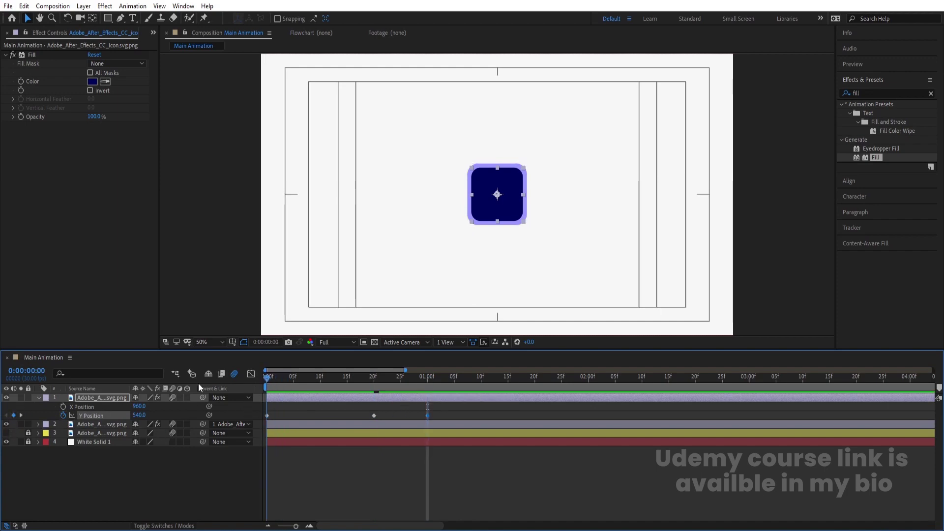
left_click_drag(140, 416, 3, 410)
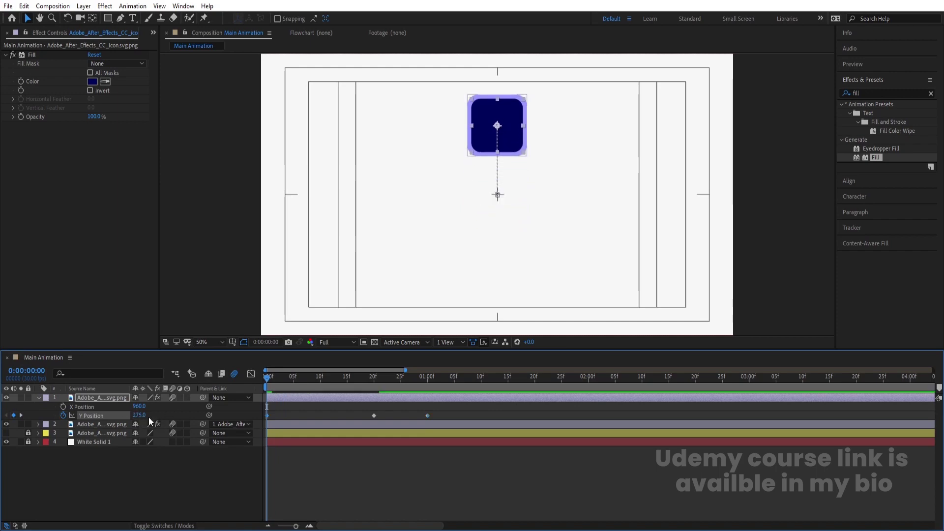
left_click_drag(140, 417, 26, 416)
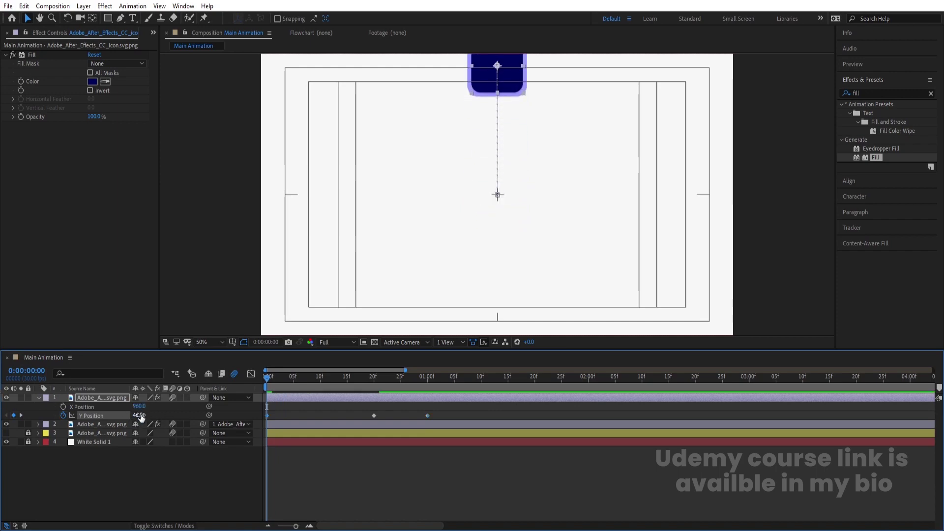
left_click_drag(139, 417, 57, 411)
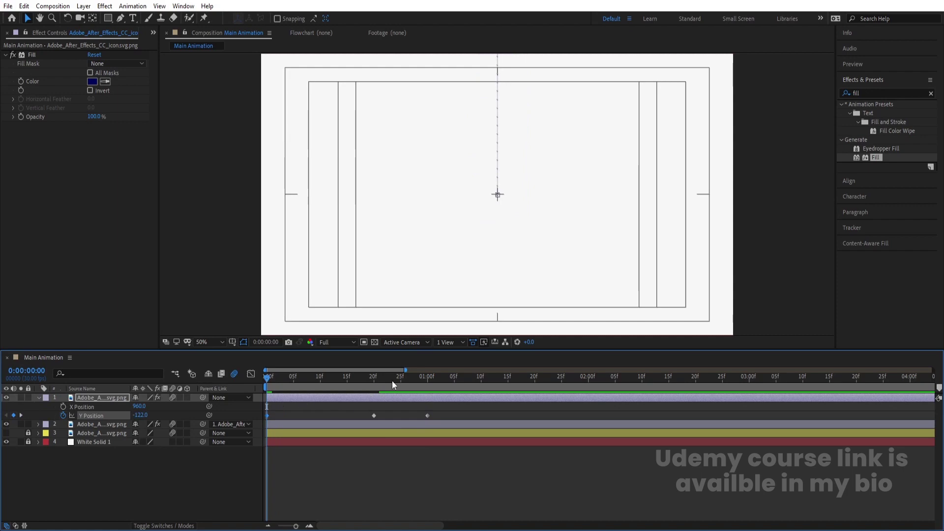
Set the navy square's Y Position to 411 at 0:00:00:25 and apply Easy Ease to all its Y Position keyframes
mouse_move(395, 378)
left_mouse_down()
mouse_move(370, 377)
mouse_move(401, 377)
left_mouse_up()
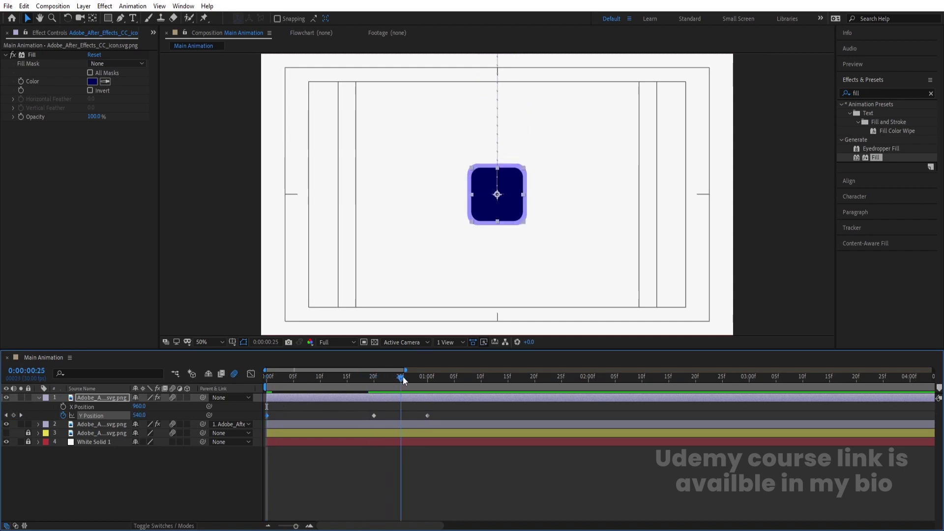
left_click_drag(145, 417, 81, 416)
left_click_drag(448, 419, 269, 404)
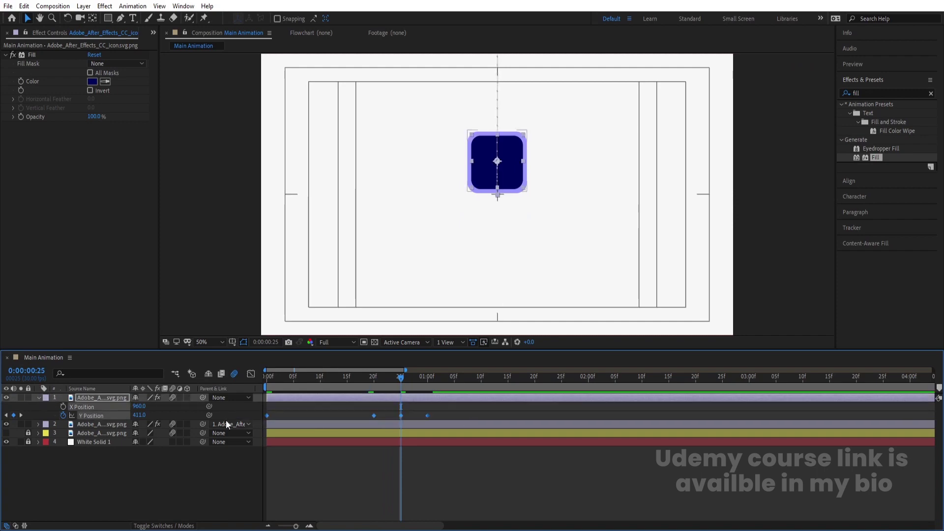
key("F9")
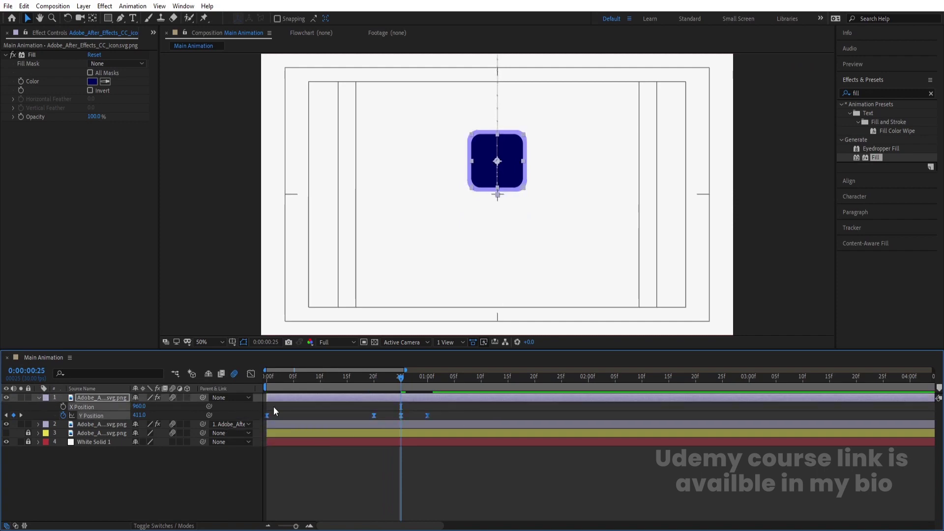
Display the speed graph of the navy square's Y Position keyframes
left_click(250, 374)
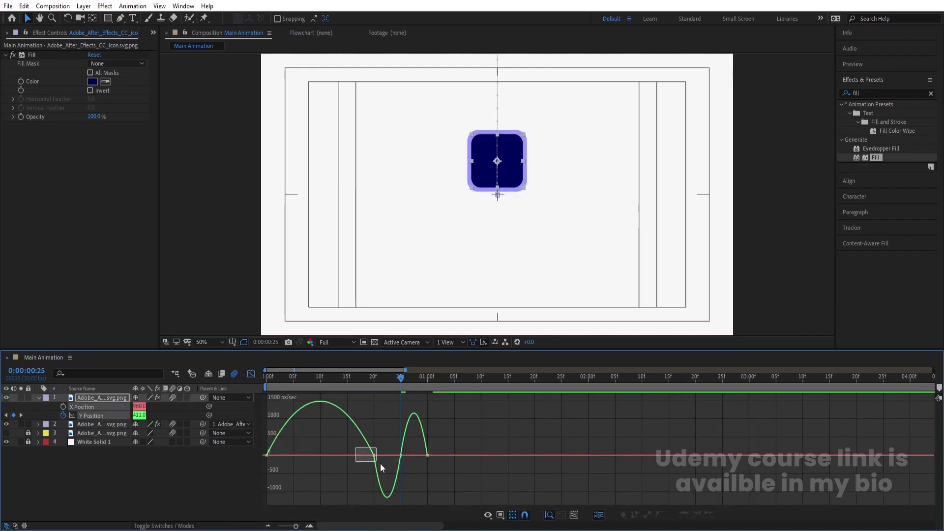
left_click_drag(380, 463, 274, 479)
key("ctrl+z")
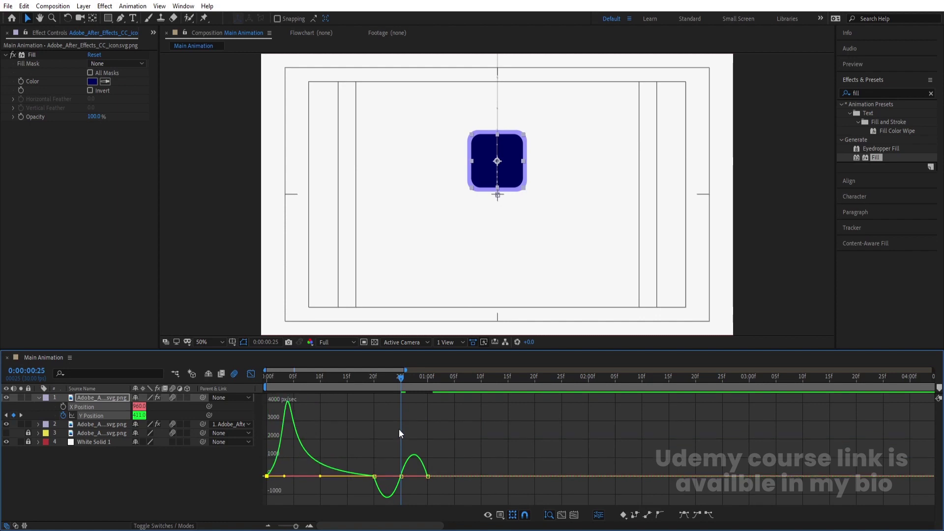
key("ctrl+z")
Shape the Y Position speed curve so the square accelerates into its landings at 0:00:00:20 and 0:00:01:00 and slows around the bounce peak
left_click_drag(300, 432, 433, 458)
left_click(394, 463)
key("=")
left_click_drag(356, 456, 354, 456)
mouse_move(458, 464)
left_mouse_down()
mouse_move(437, 440)
mouse_move(448, 458)
left_mouse_up()
left_click(349, 457)
key("Num_Lock")
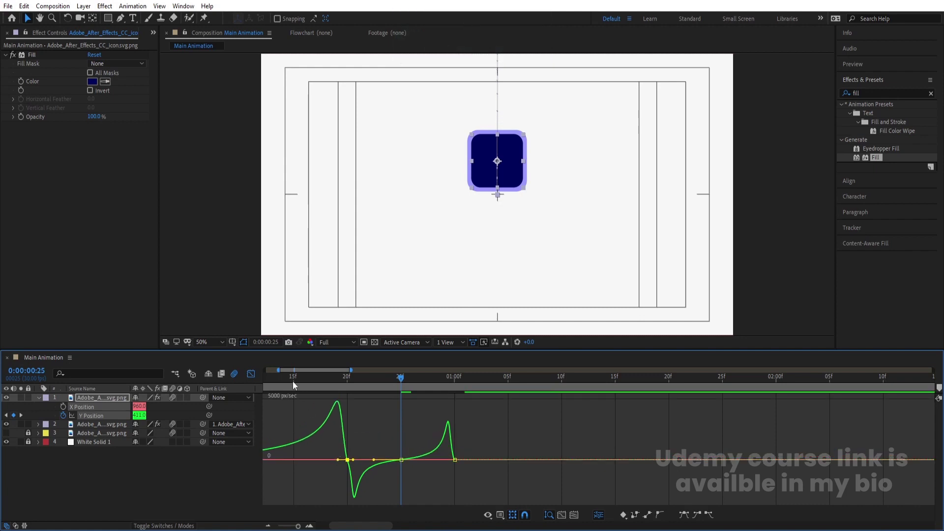
Preview the bounce from the first frame and return from the speed graph to the keyframe view
key("Home")
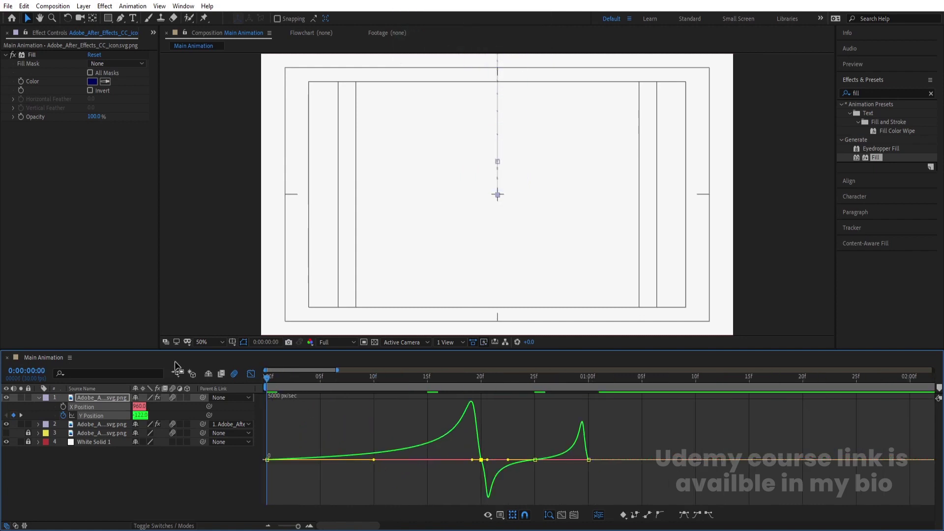
key("space")
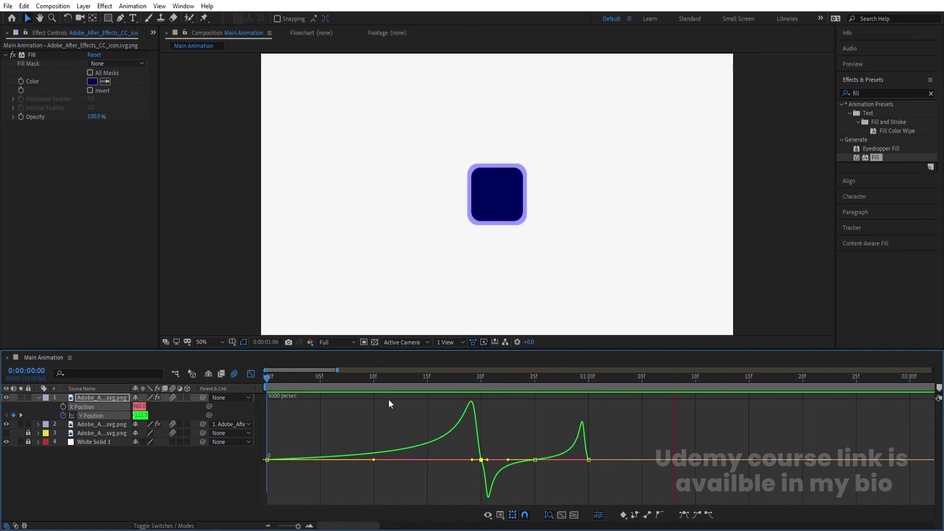
left_click(251, 374)
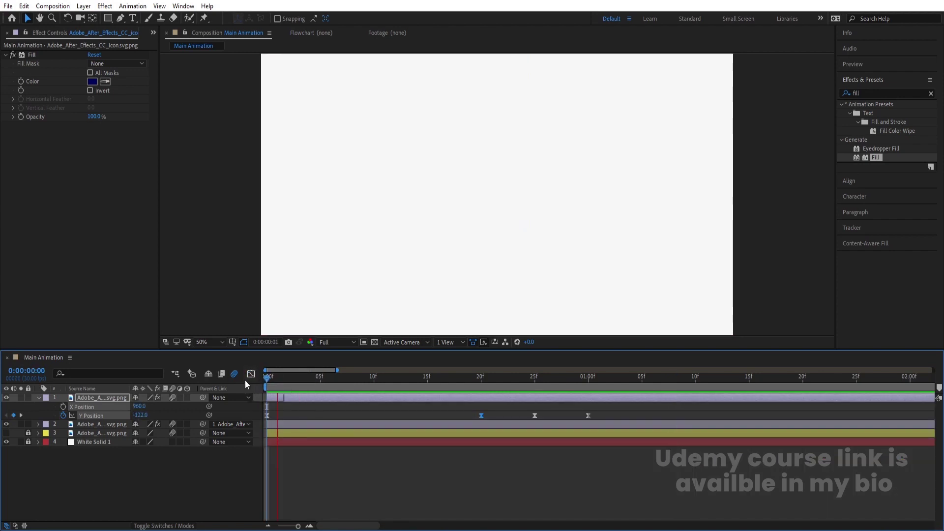
key("space")
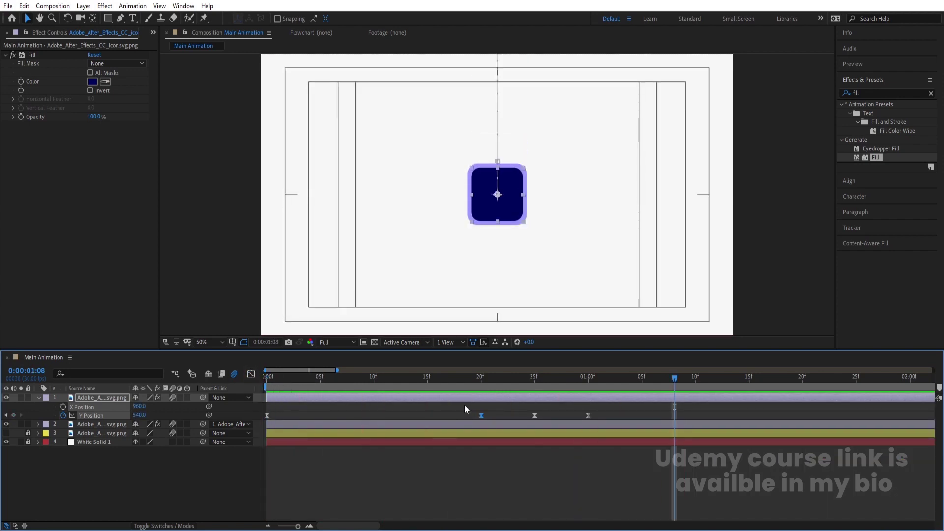
At 0:00:00:25, nudge the navy square down to lower its bounce peak
key("minus")
left_click_drag(468, 385, 461, 392)
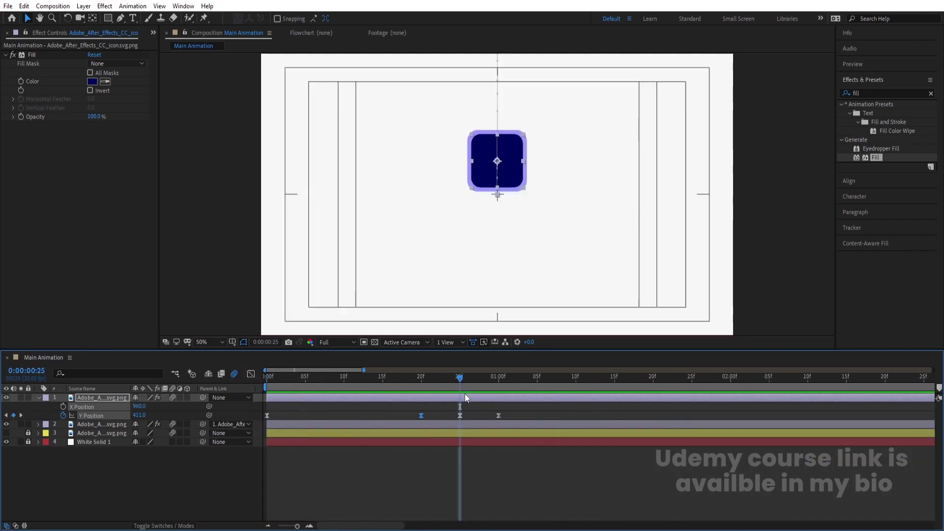
left_click(466, 397)
key("Down")
key("Down")
key("Down")
key("Down")
key("Down")
key("Down")
key("Down")
key("Down")
key("Down")
key("Down")
key("Down")
key("Down")
key("Down")
key("Down")
key("Down")
key("Down")
key("Down")
key("Down")
key("Down")
key("Down")
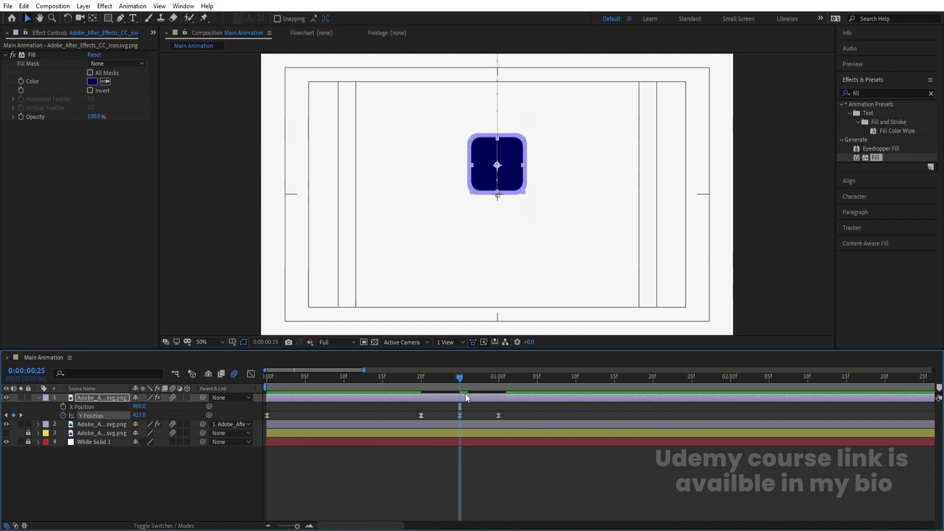
Preview the lowered bounce from just before the landing, and once more from the first frame
left_click(414, 385)
key("space")
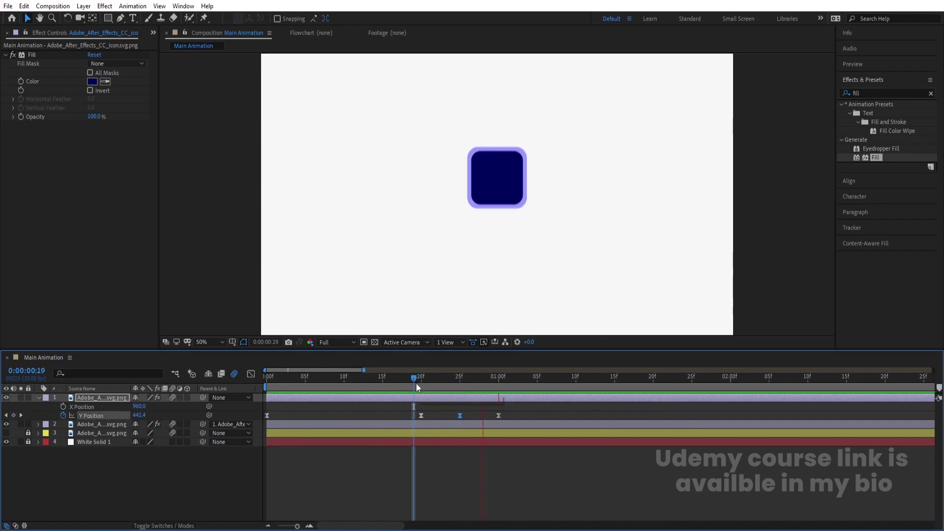
key("space")
left_click_drag(400, 383, 261, 392)
key("space")
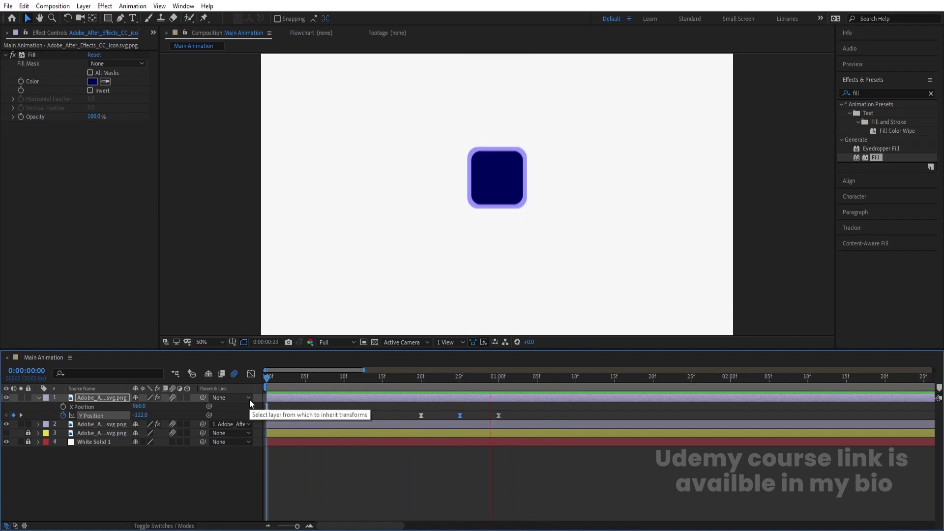
key("space")
Pre-compose the navy and purple square layers into a new composition named 1, moving all attributes into it
left_click(500, 383)
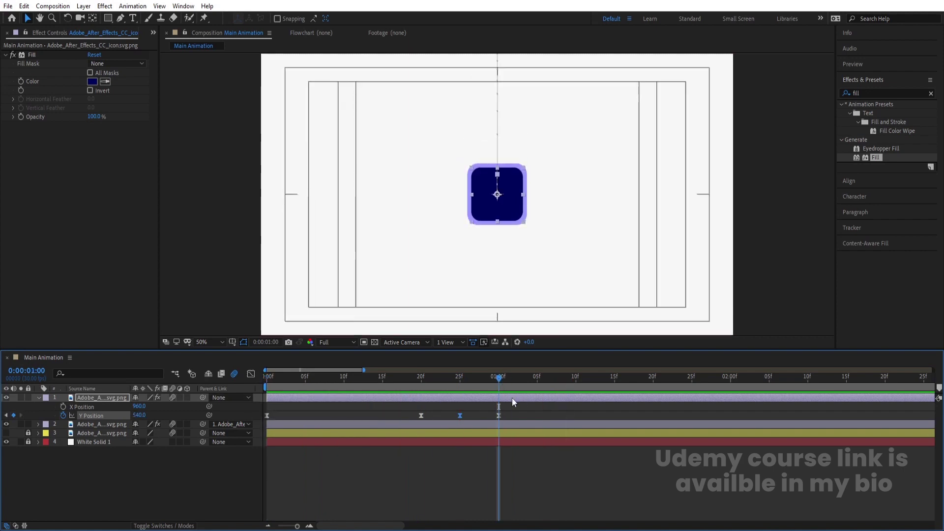
left_click(503, 405)
left_click(91, 397)
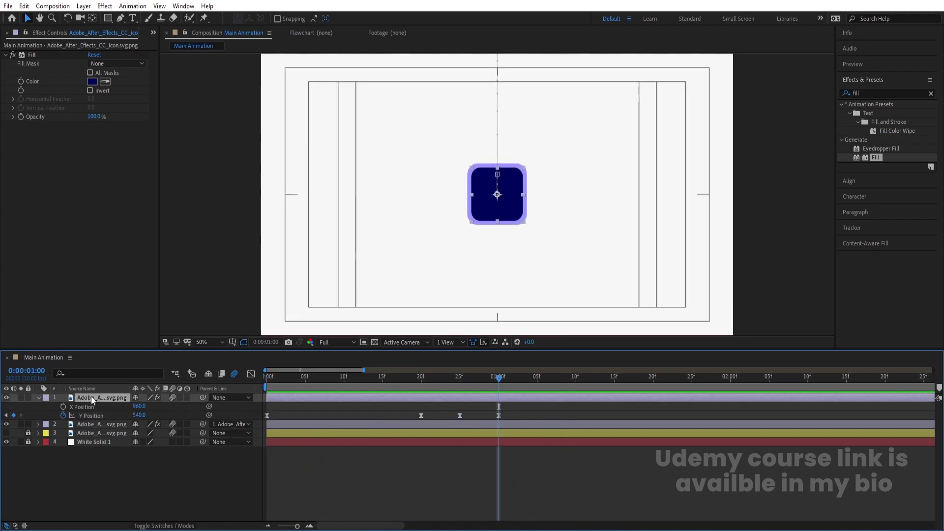
left_click(75, 423, "shift")
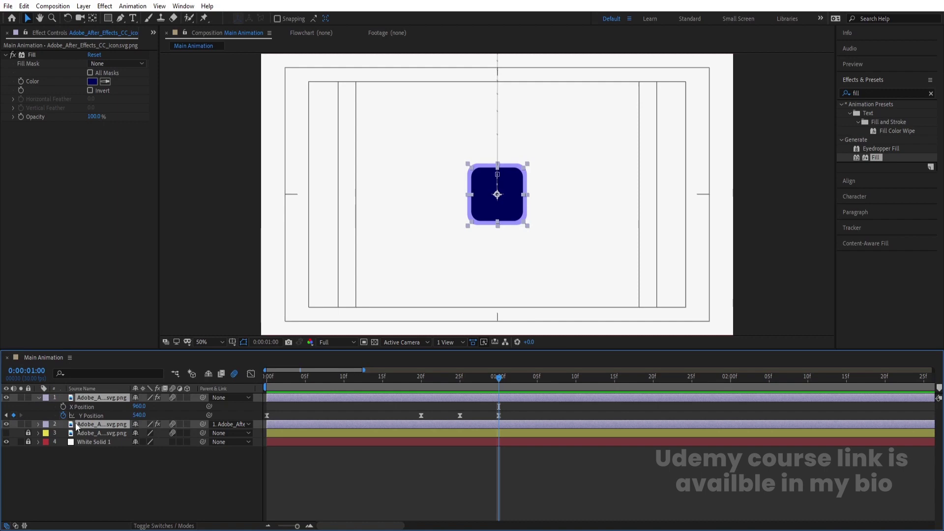
key("ctrl+shift+c")
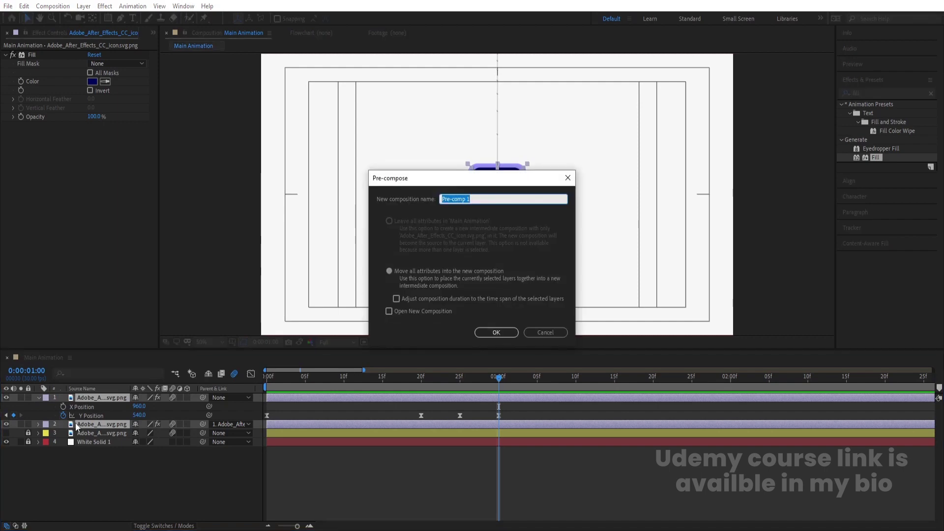
type("1")
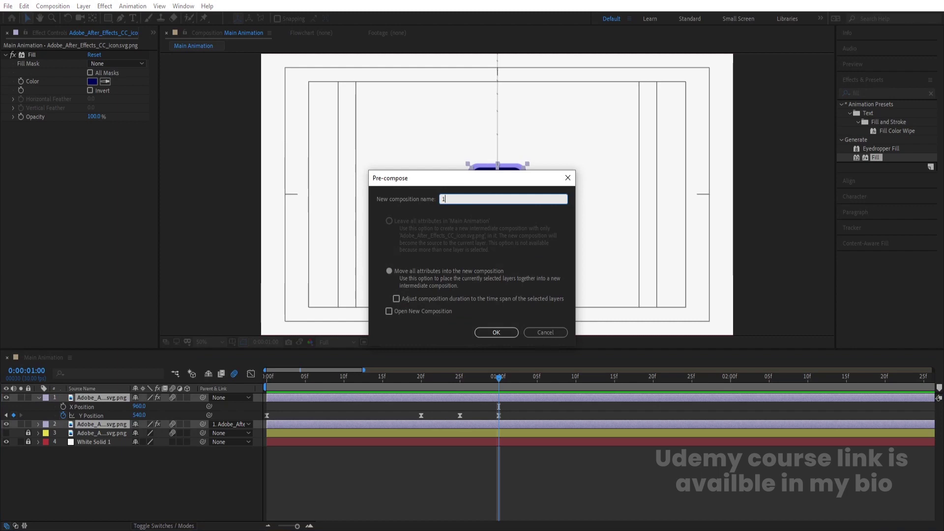
key("Return")
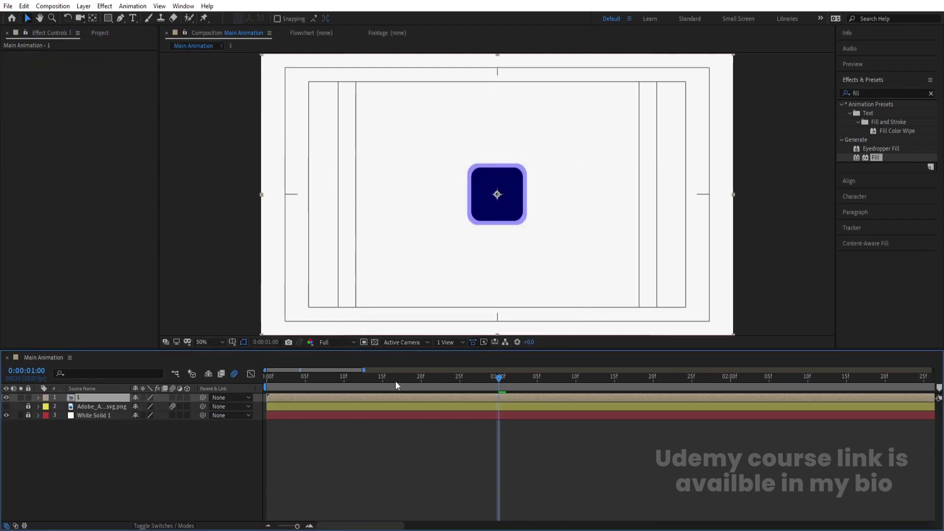
Preview the pre-composed square animation from the first frame
key("Home")
key("space")
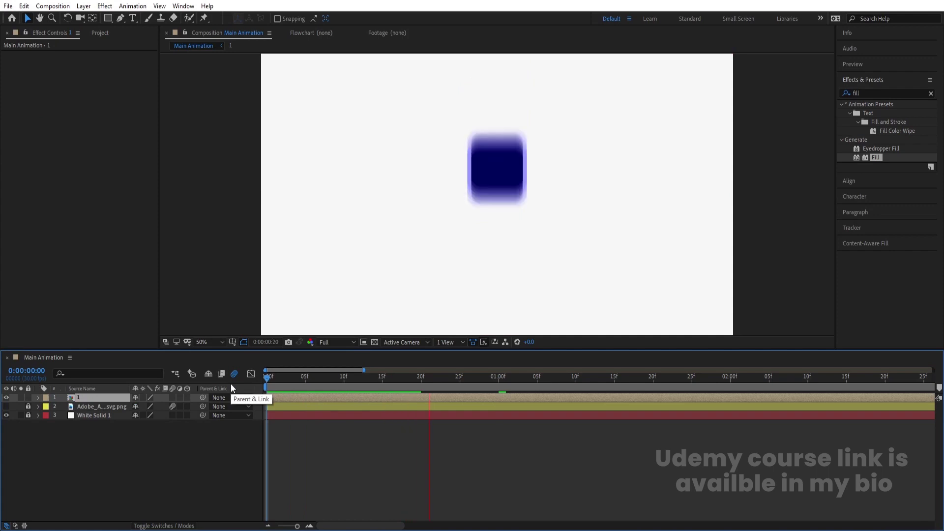
key("space")
At 0:00:01:00, draw a triangular Pen mask on pre-comp 1 that keeps only the square's upper-right half, cut along the diagonal
left_click(482, 383)
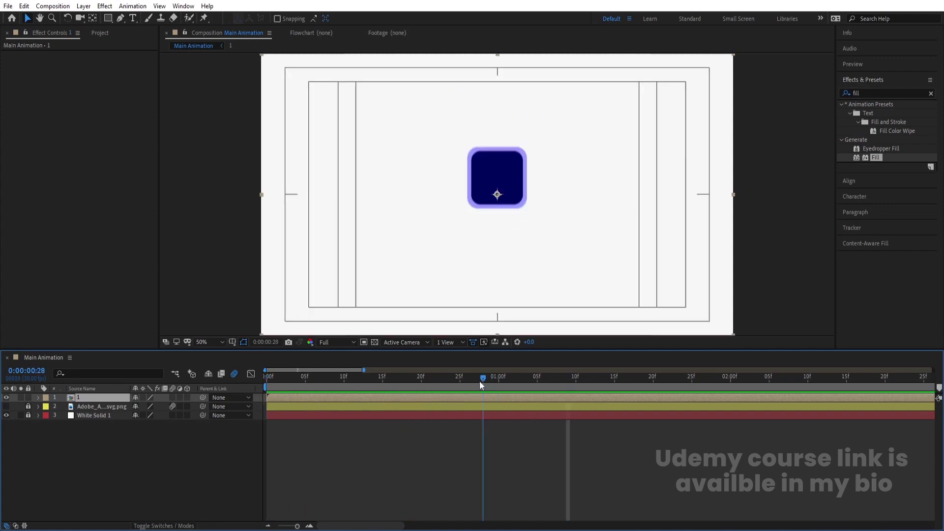
mouse_move(482, 384)
left_mouse_down()
mouse_move(512, 390)
mouse_move(500, 387)
left_mouse_up()
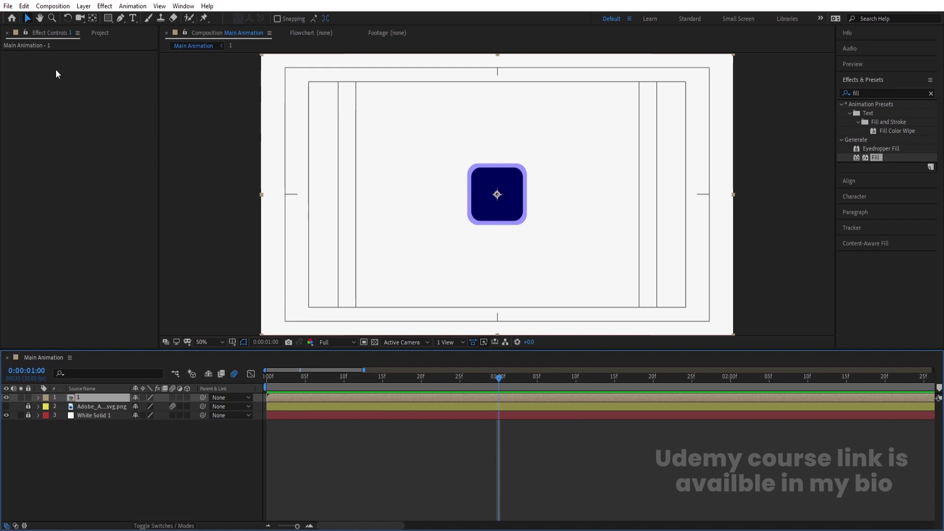
left_click(118, 20)
scroll(474, 150, "up", 2)
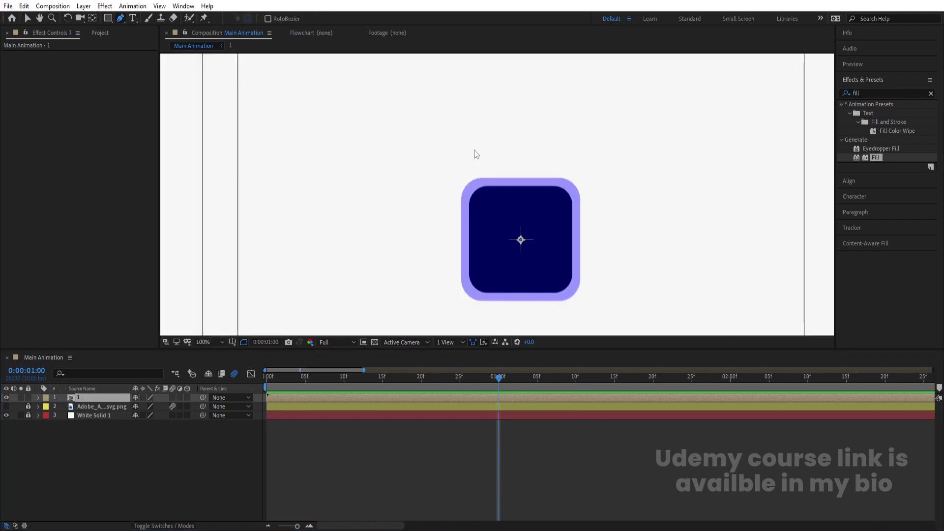
left_click_drag(531, 220, 486, 207)
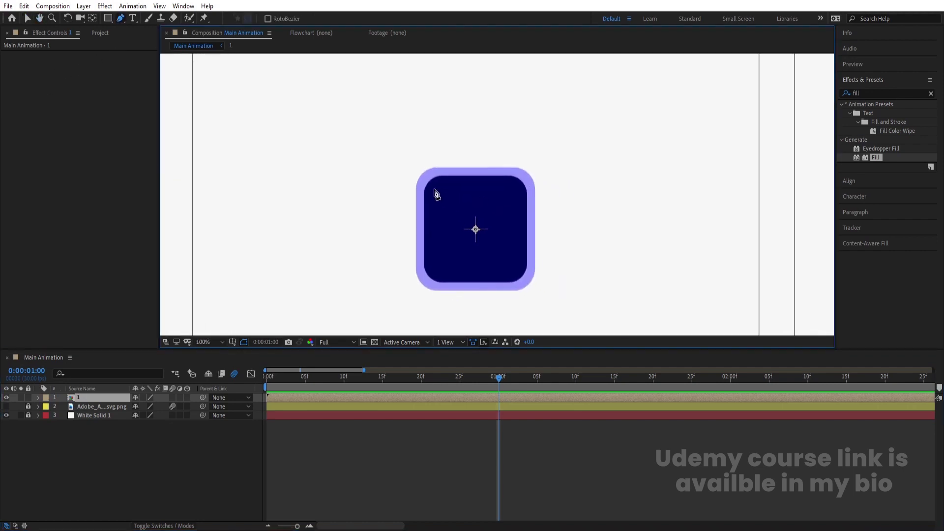
left_click(548, 295)
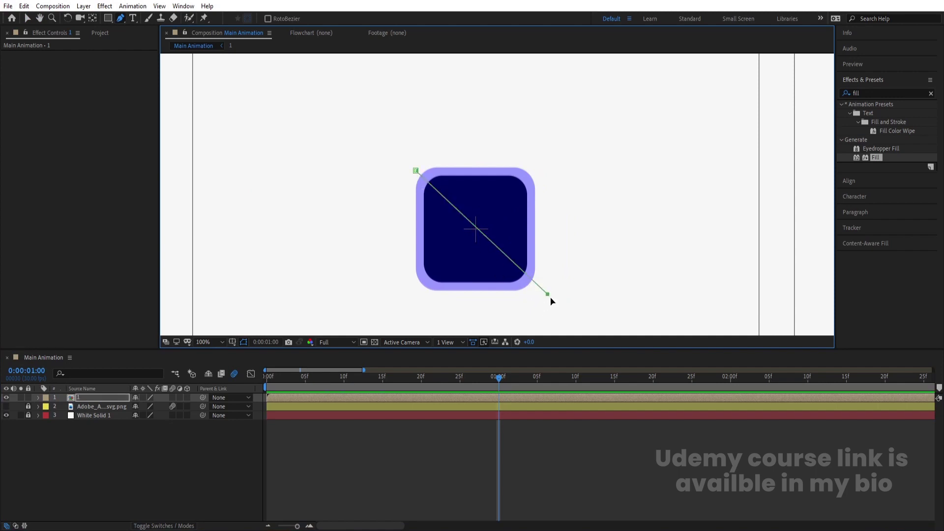
left_click_drag(548, 295, 536, 289)
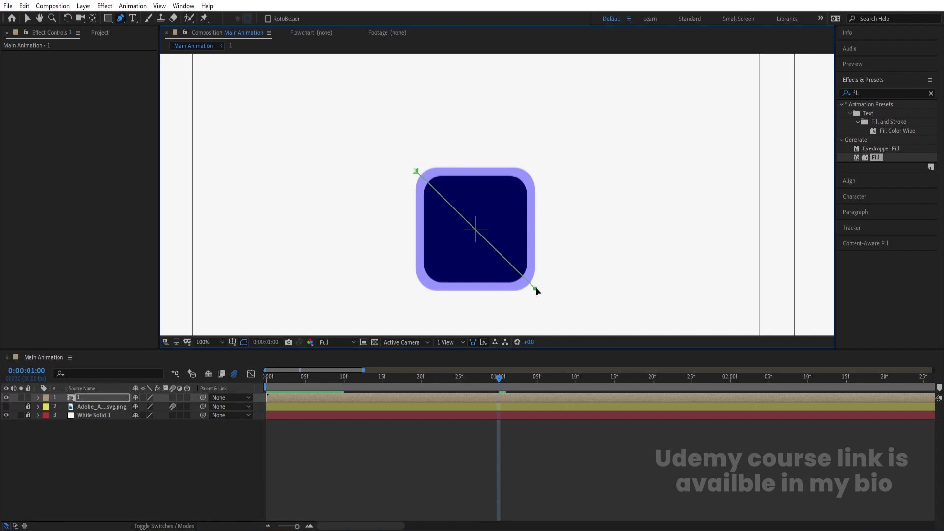
left_click(548, 163)
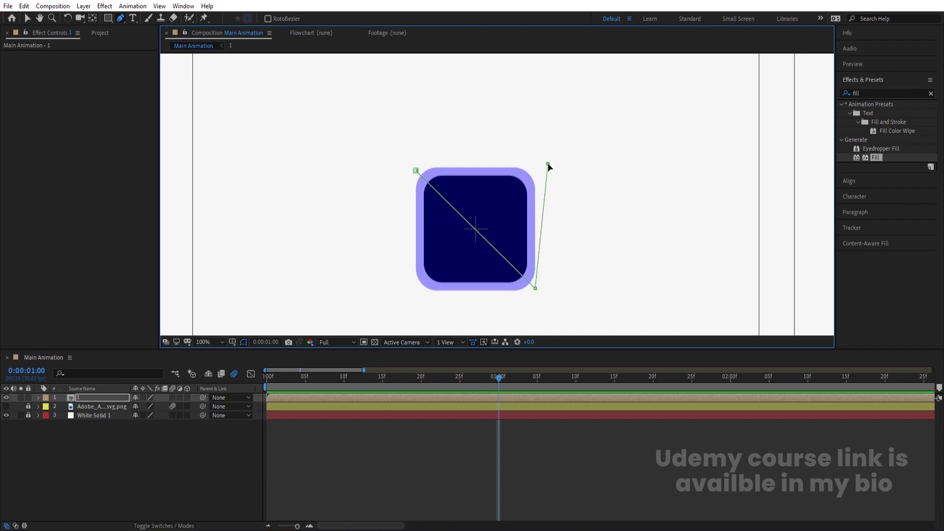
left_click(416, 171)
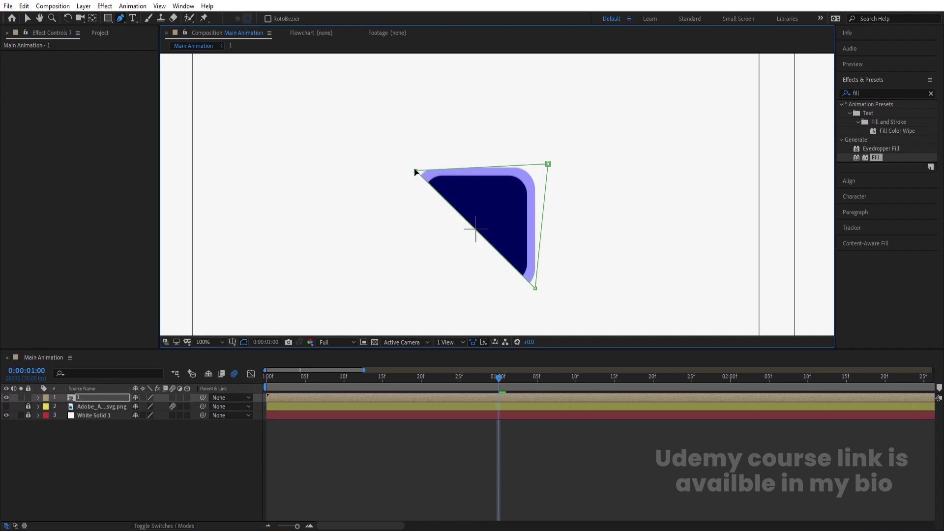
left_click_drag(416, 171, 411, 162)
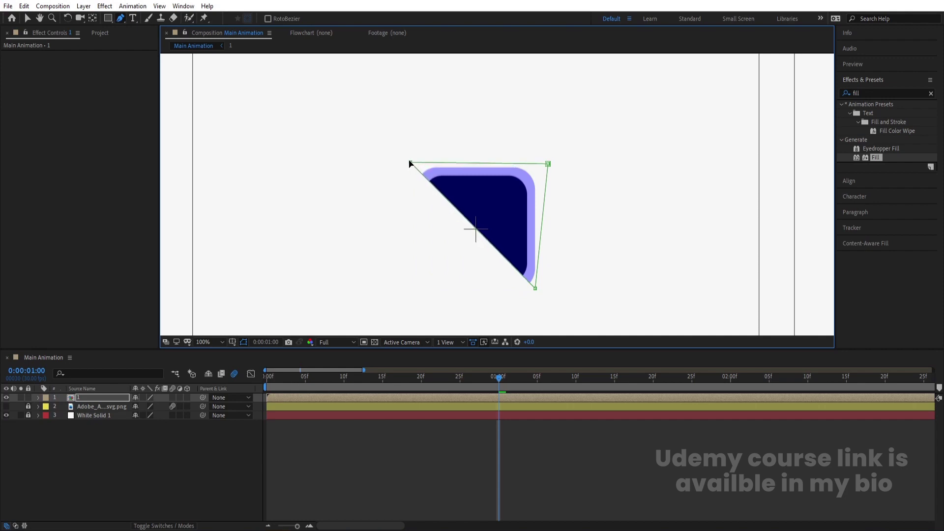
left_click(144, 453)
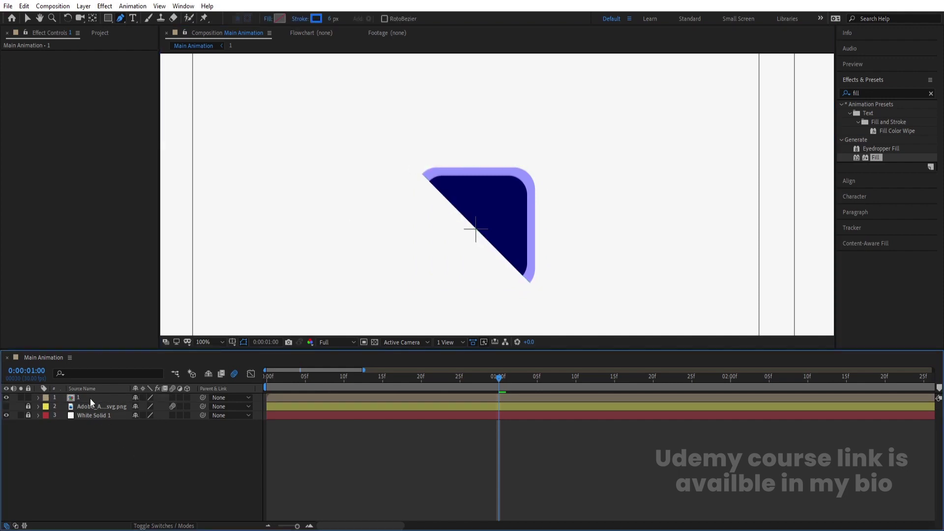
Duplicate the masked pre-comp layer and invert Mask 1 on the lower copy to keep the opposite half
left_click(86, 396)
key("ctrl+d")
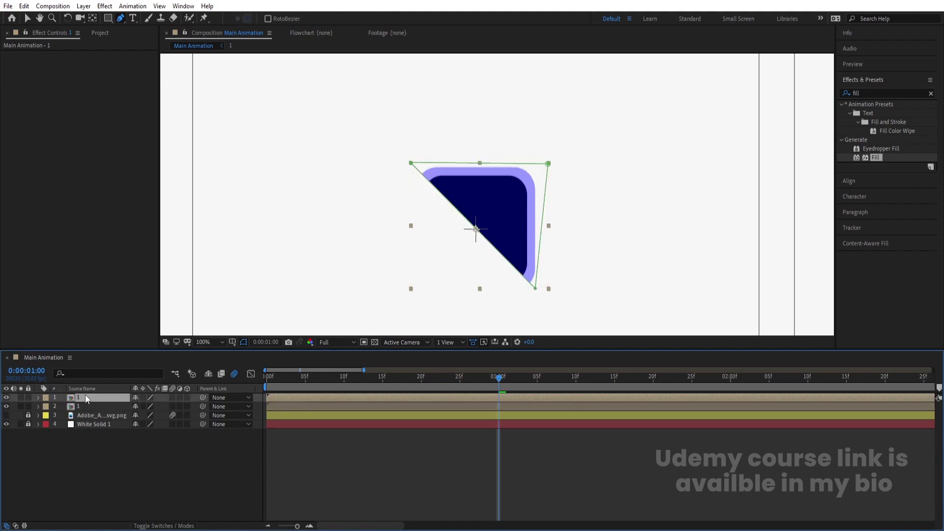
key("m")
left_click(106, 426)
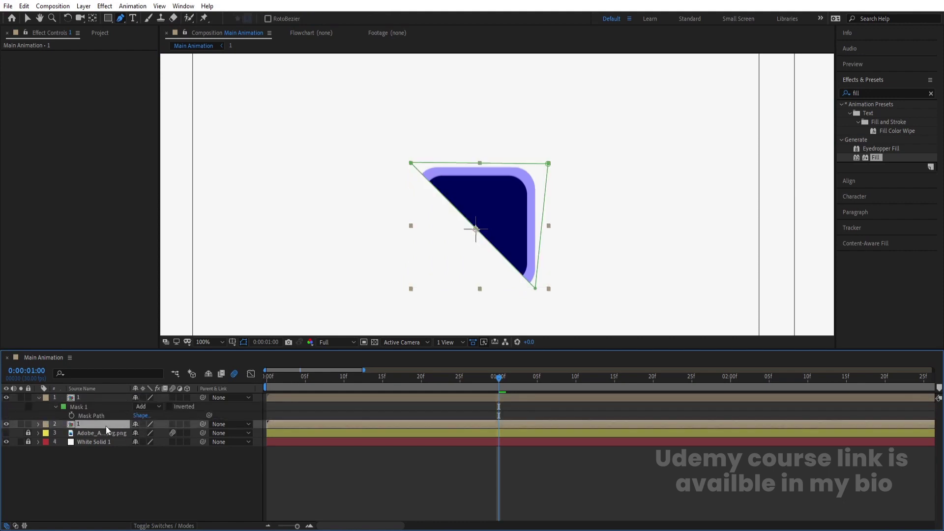
key("m")
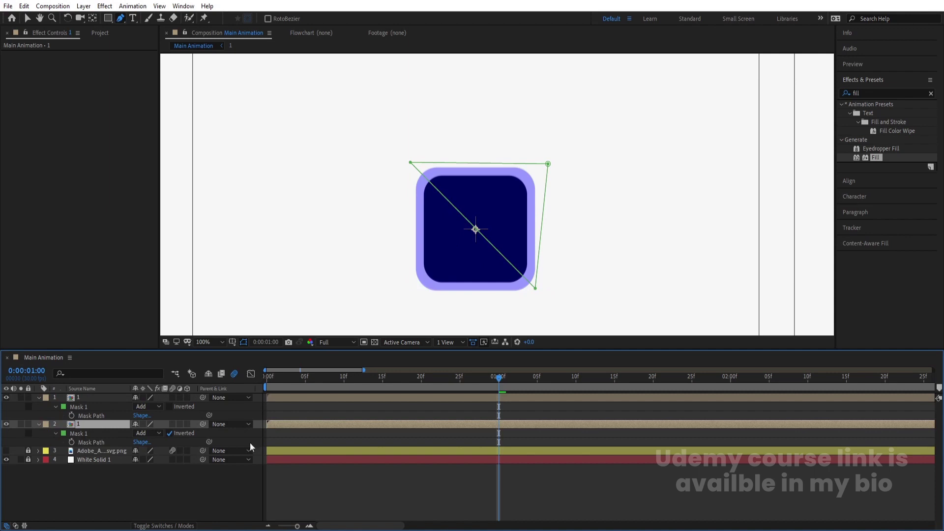
Check both masked halves by hiding and showing each pre-comp copy in turn, and select the upper copy
left_click(6, 424)
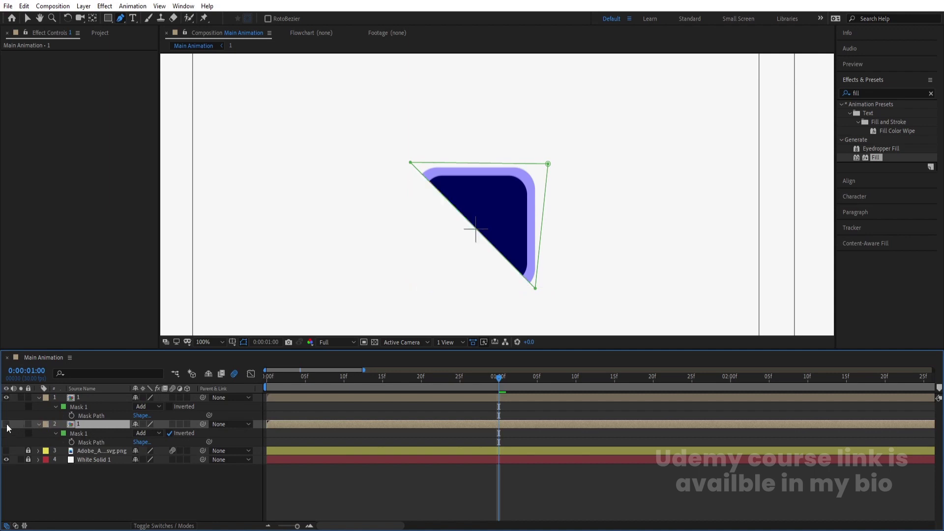
left_click(6, 424)
left_click(6, 397)
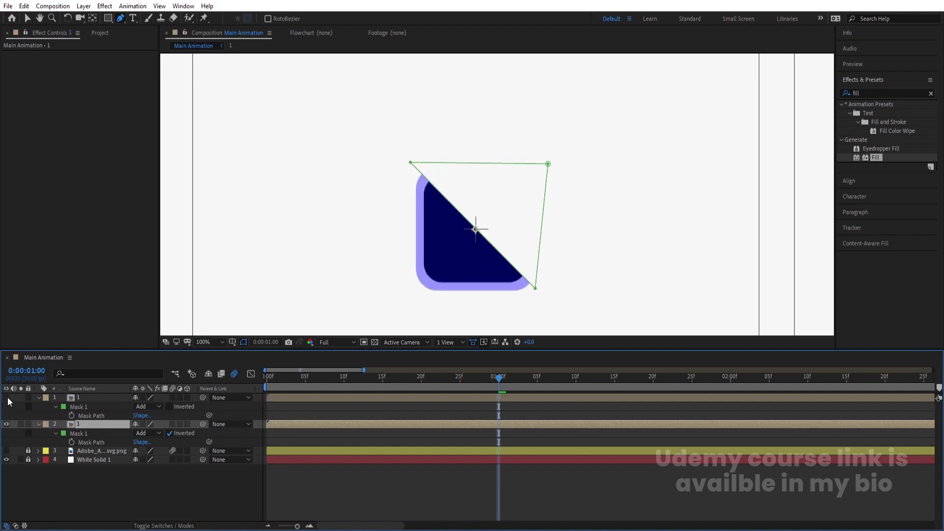
left_click(7, 398)
left_click(363, 405)
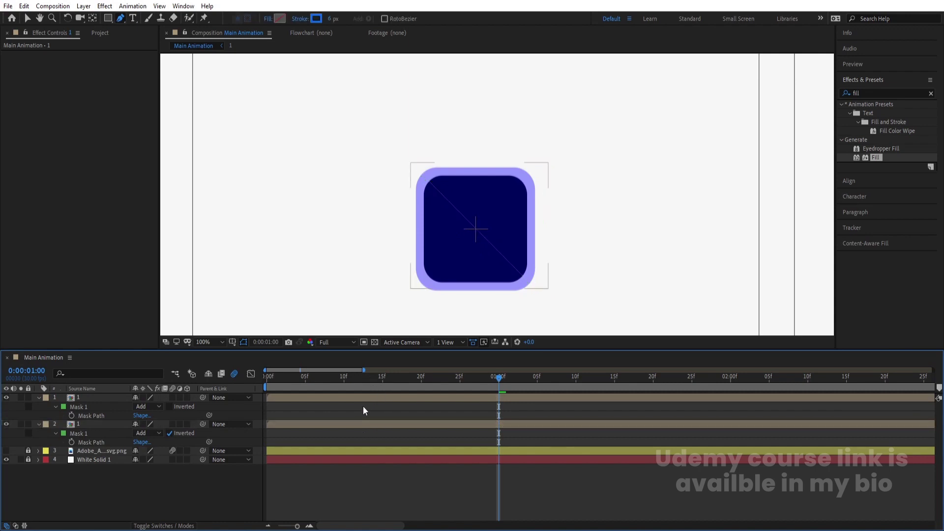
left_click(400, 401)
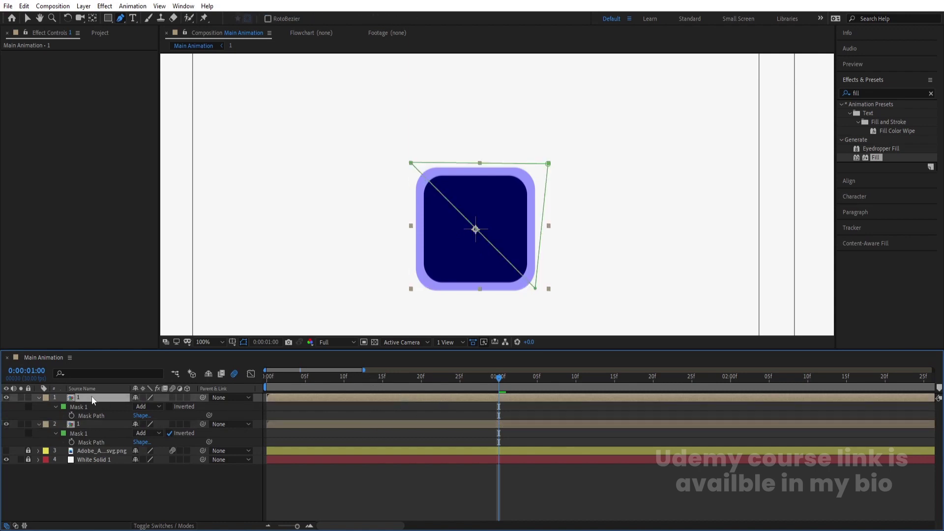
Move the upper masked half's anchor point with the Pan Behind tool to the diagonal's upper-left end, around 851.8, 434.6
key("p")
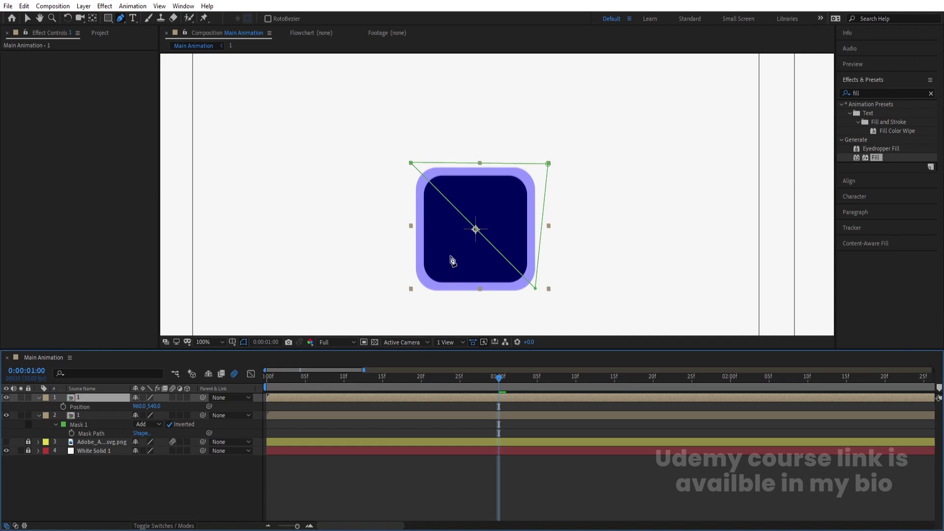
left_click(92, 18)
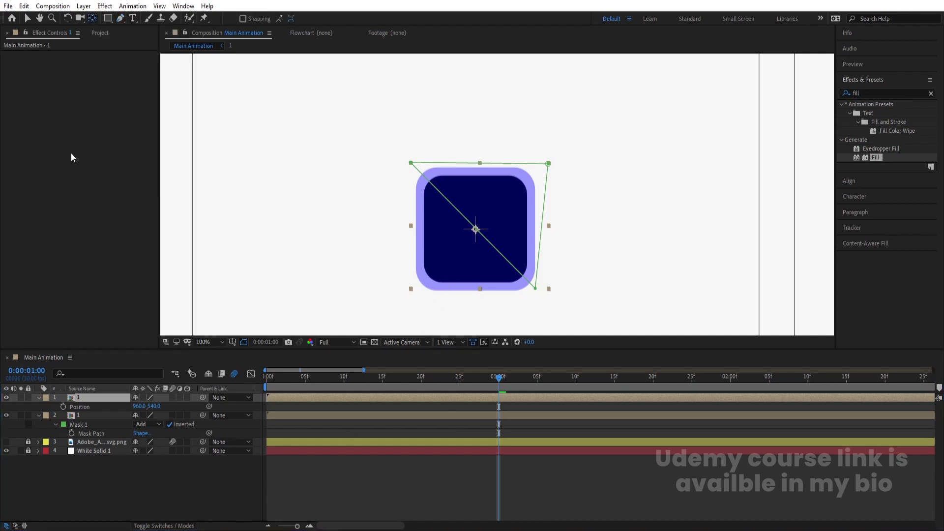
left_click(6, 397)
left_click(6, 397)
left_click(5, 397)
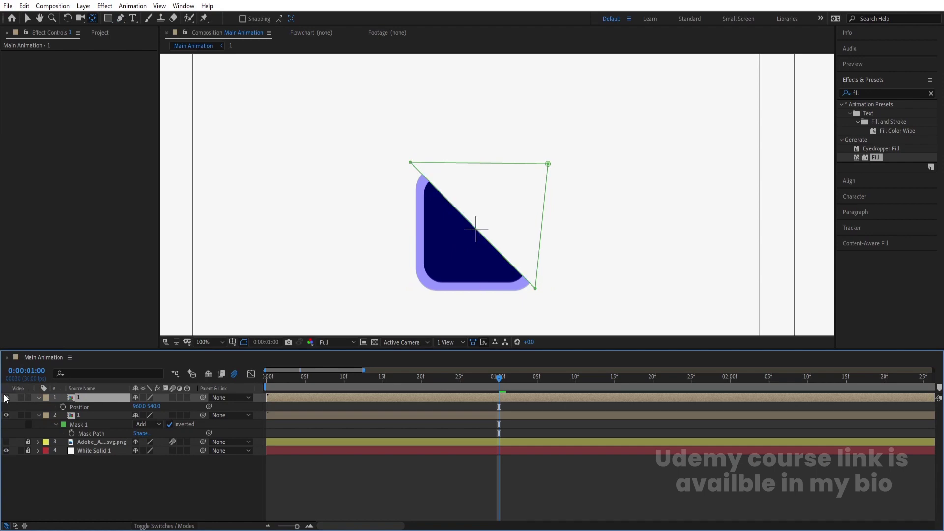
left_click(6, 397)
left_click(475, 229)
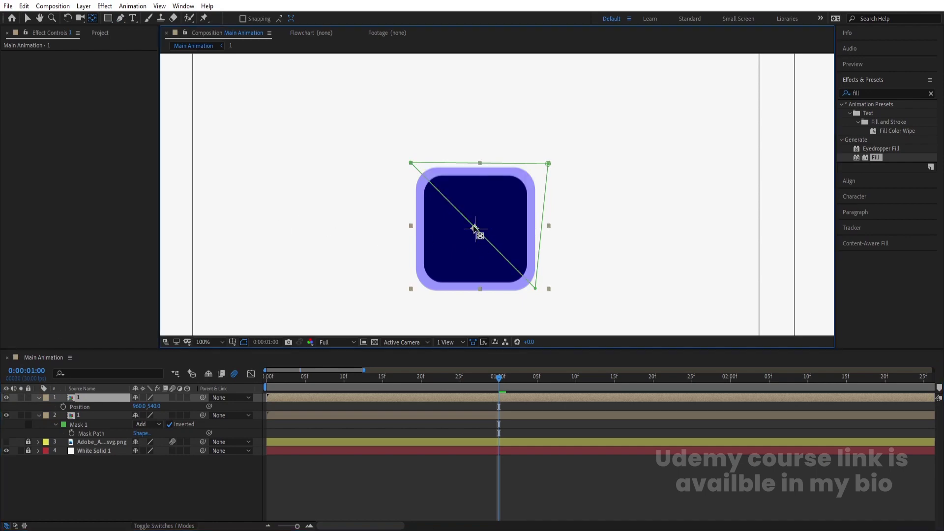
left_click_drag(475, 229, 424, 174)
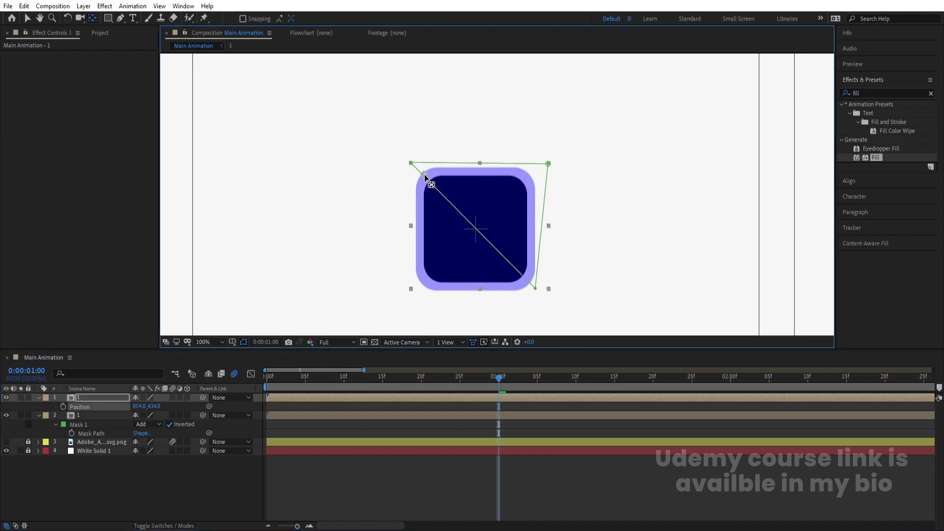
scroll(425, 175, "up", 5)
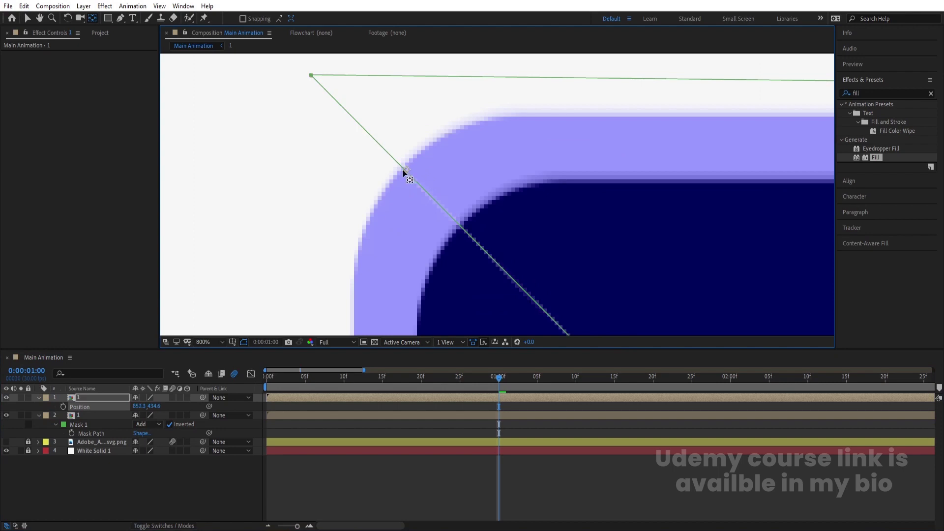
scroll(402, 170, "down", 4)
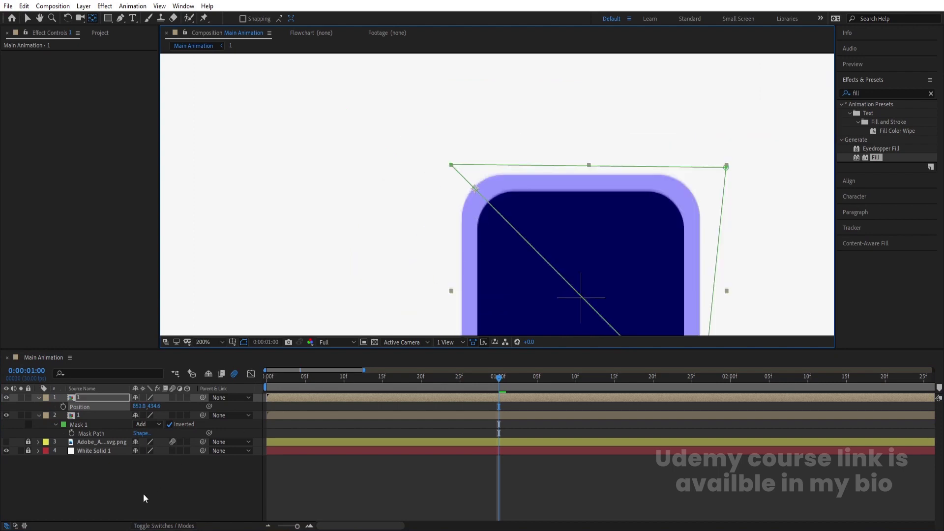
Fine-tune the upper half's anchor point onto the diagonal cut at about 851.3, 435.3, and fit the composition in view
left_click(143, 494)
scroll(599, 288, "down", 3)
scroll(599, 295, "up", 2)
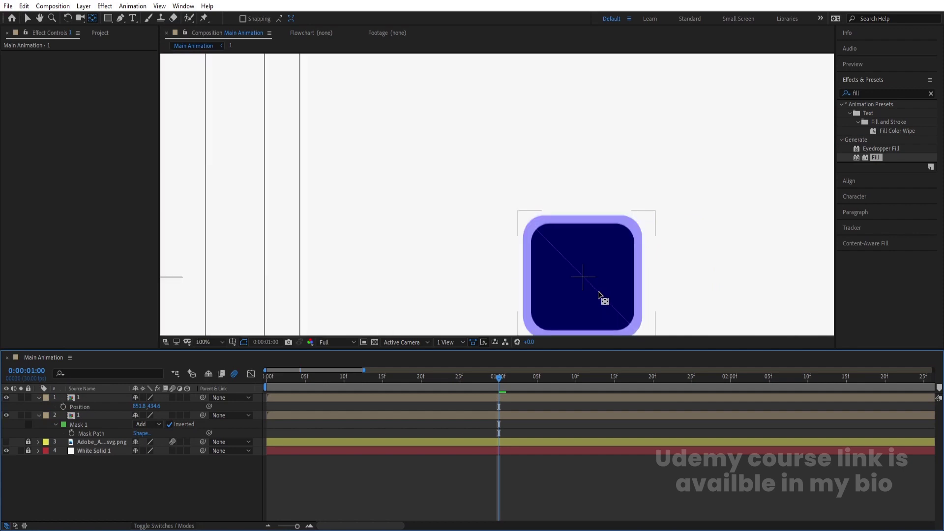
scroll(599, 295, "up", 1)
left_click(93, 400)
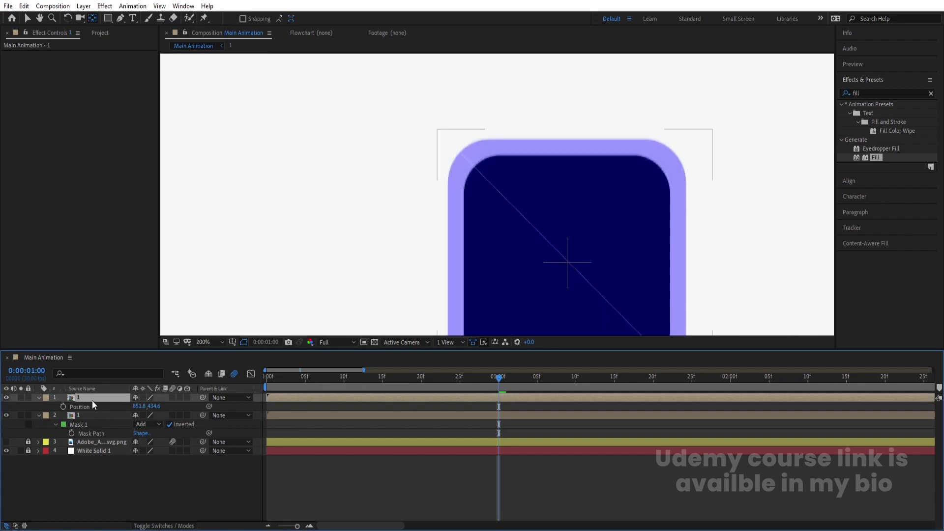
scroll(546, 240, "up", 2)
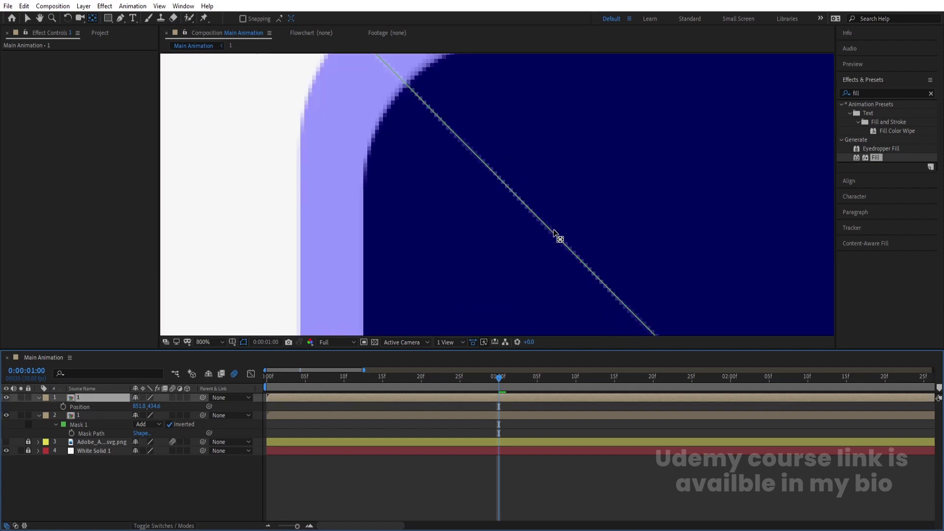
scroll(554, 233, "down", 2)
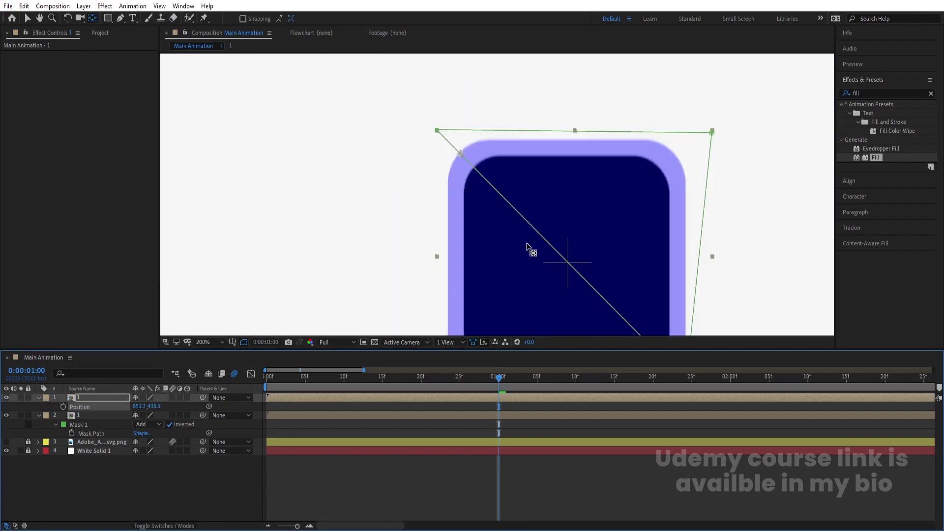
left_click(206, 343)
left_click(213, 166)
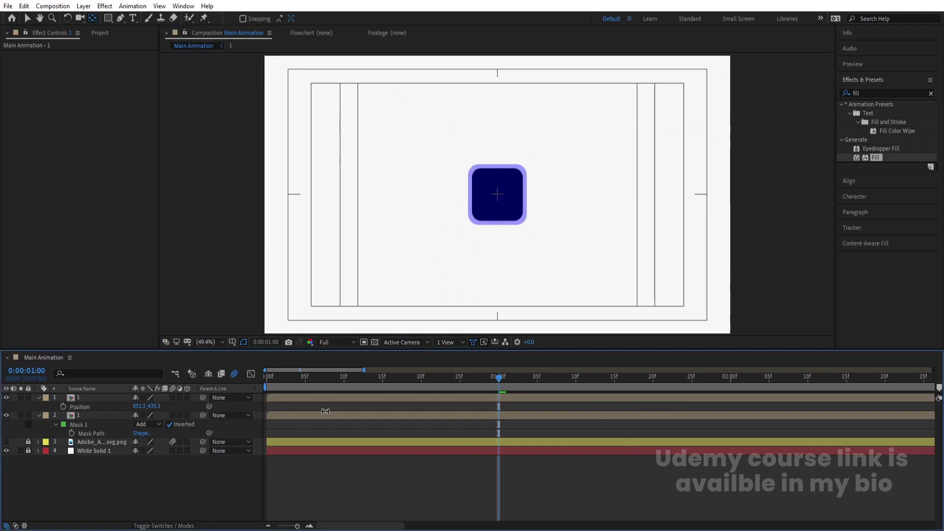
Preview the two masked halves in Main Animation from the first frames past the one-second mark
left_click(437, 385)
key("space")
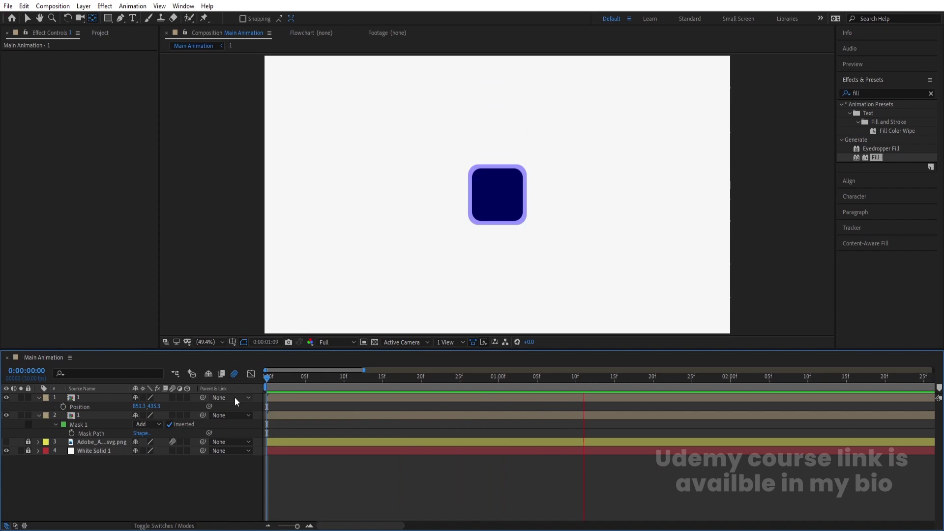
key("space")
key("apostrophe")
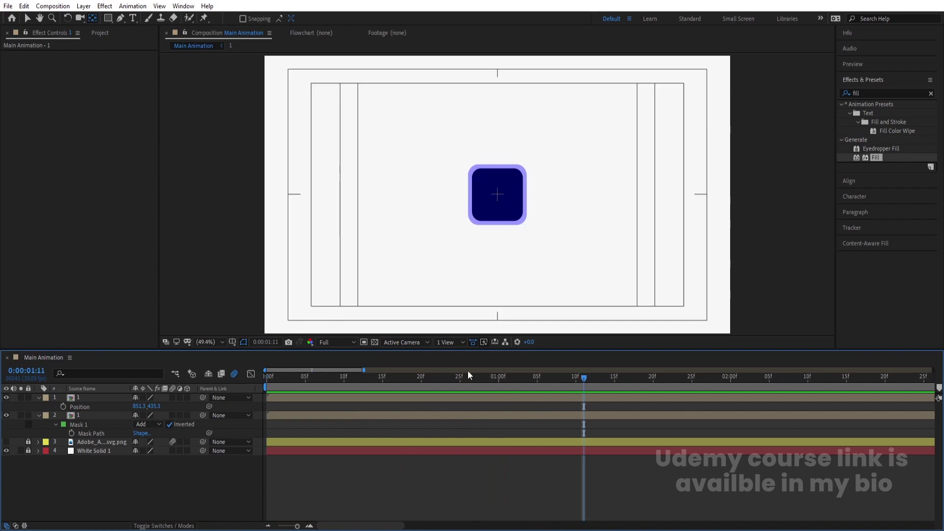
left_click_drag(503, 378, 290, 379)
key("apostrophe")
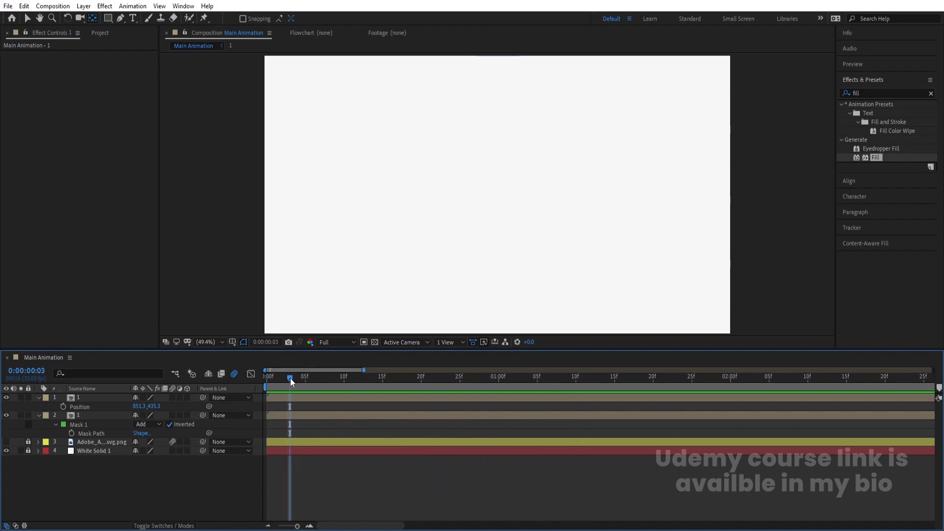
key("space")
key("space")
key("space")
key("space")
key("space")
key("space")
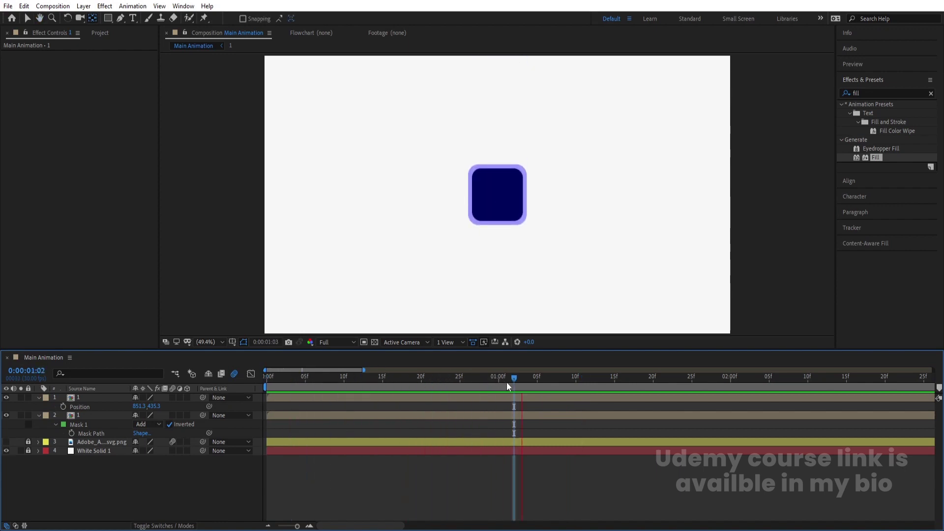
Trim the start of both masked pre-comp layers to 0:00:01:00
mouse_move(510, 377)
left_mouse_down()
mouse_move(482, 384)
mouse_move(497, 384)
mouse_move(497, 375)
left_mouse_up()
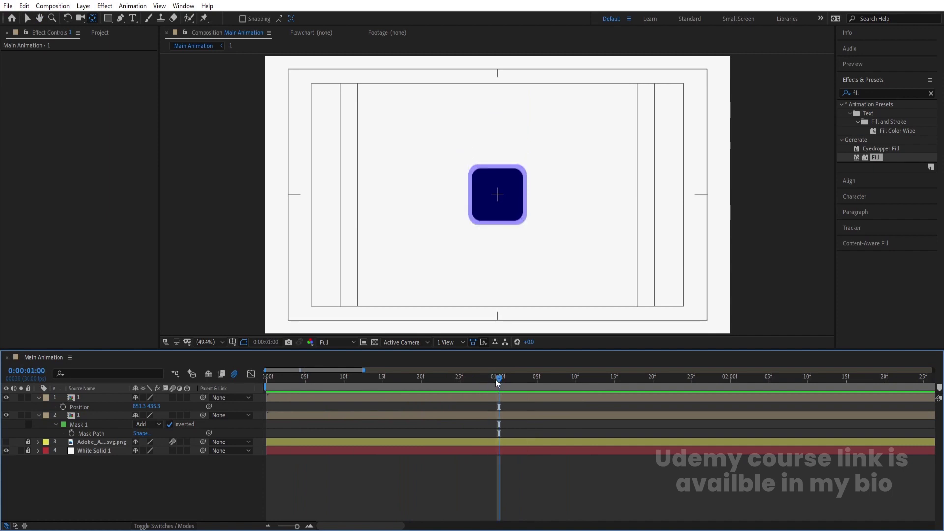
left_click(481, 416)
left_click(472, 401, "shift")
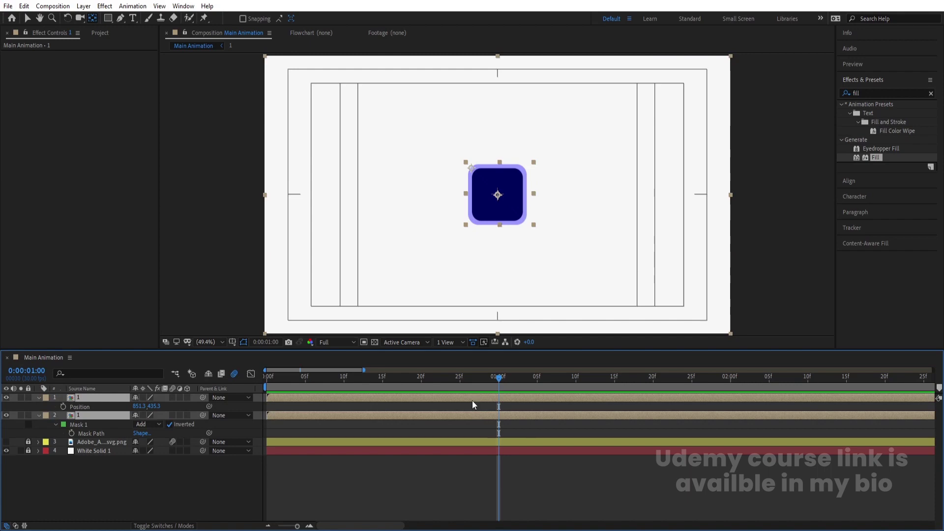
key("alt+bracketleft")
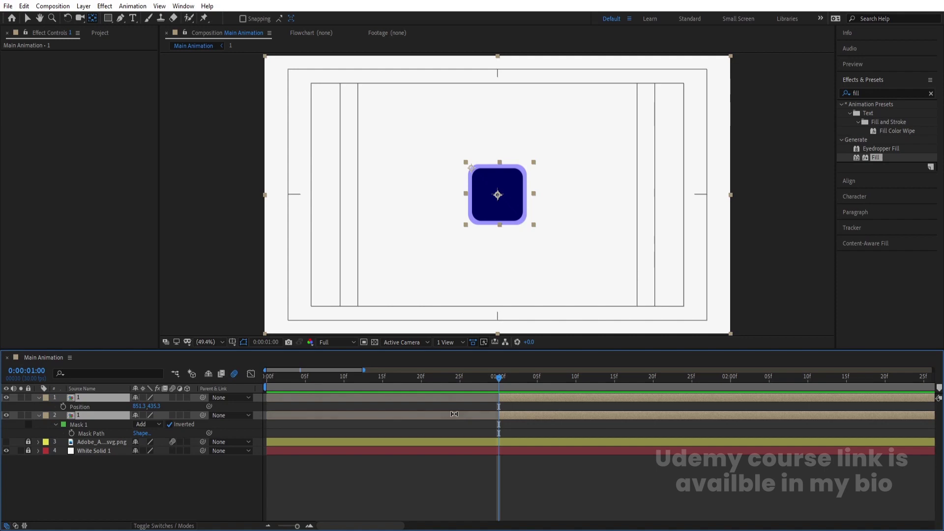
Duplicate the inverted-mask layer and extend the start of the lower copy back to the beginning of the timeline
left_click(249, 407)
left_click(98, 416)
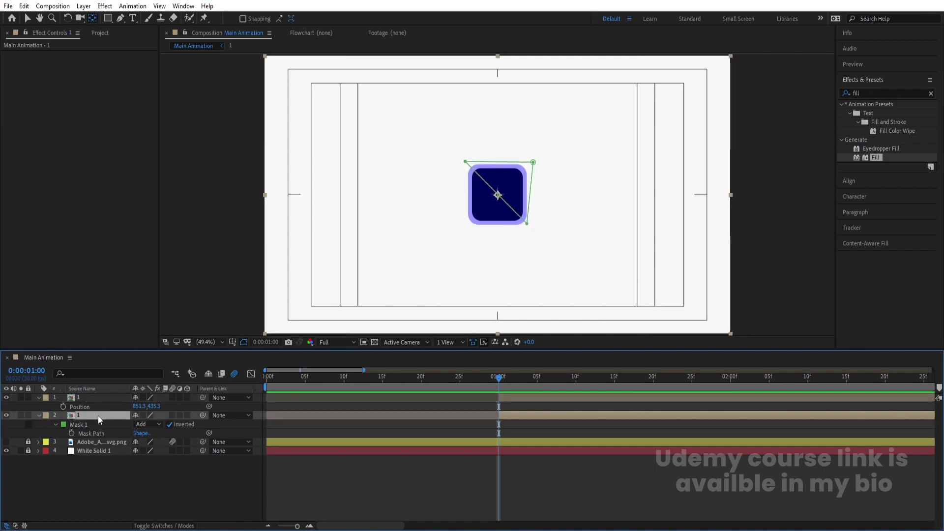
key("ctrl+d")
left_click(89, 425)
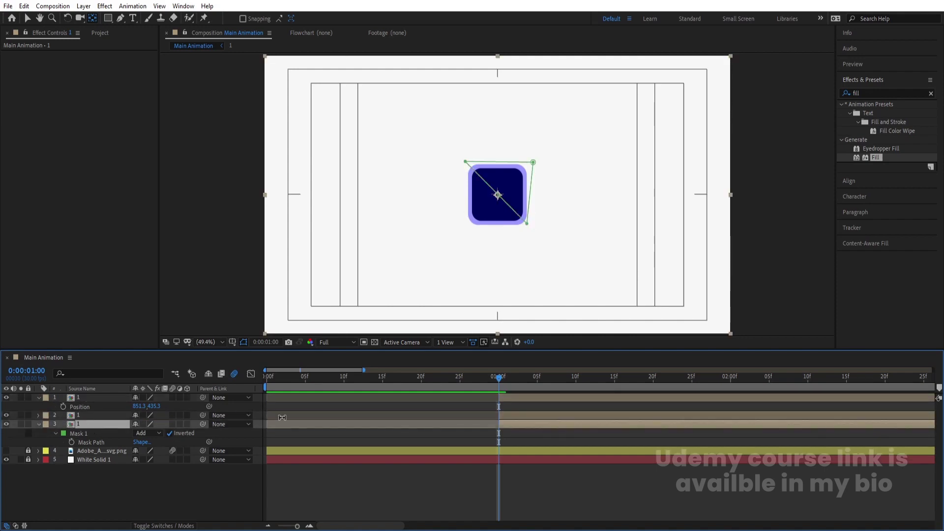
left_click_drag(493, 423, 262, 424)
Delete Mask 1 from the extended copy and preview the full square dropping in from the first frame
key("Home")
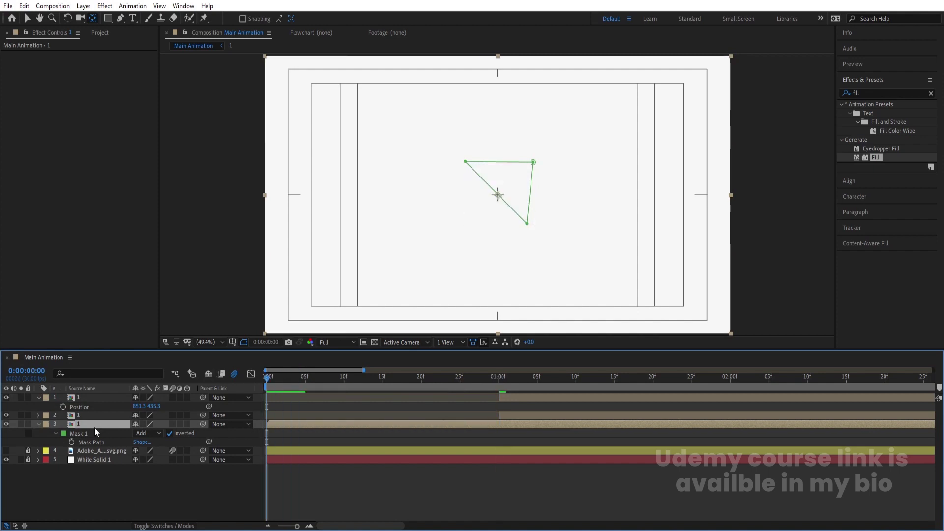
left_click(90, 433)
key("Delete")
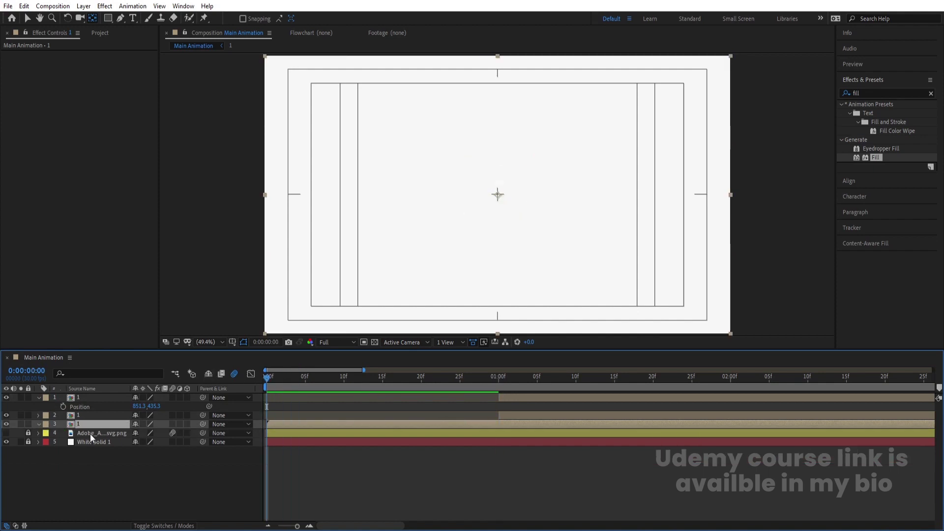
key("space")
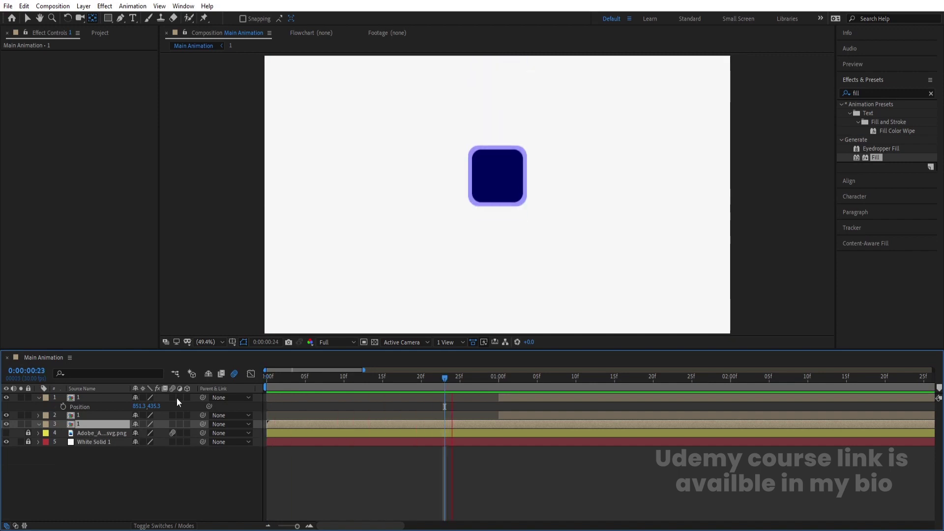
Split the unmasked copy at 0:00:01:00 and delete the part after the cut
left_click(501, 388)
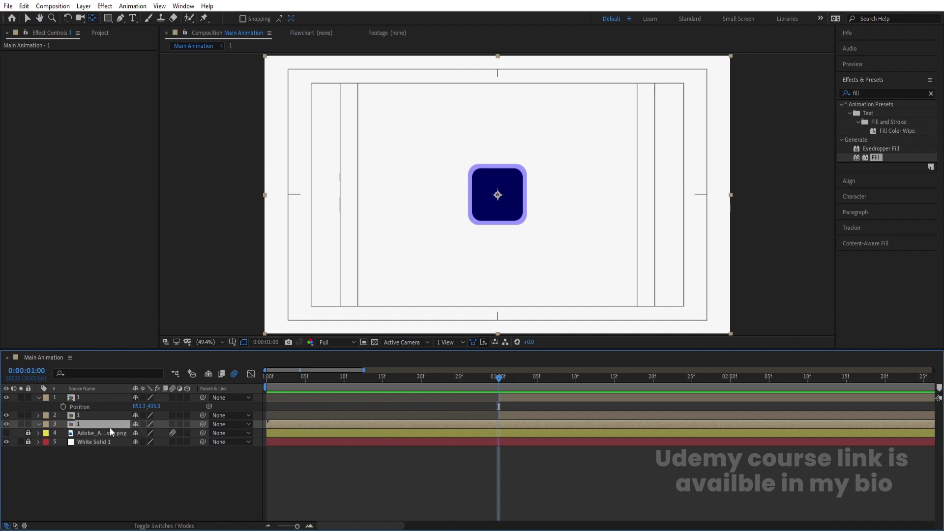
key("ctrl+shift+d")
key("Delete")
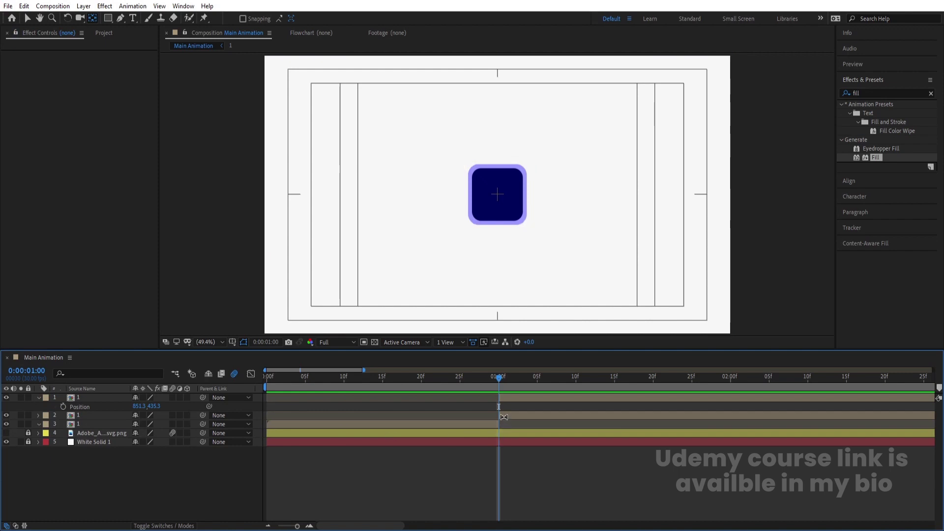
Add a Position keyframe to the upper-right half's layer at 0:00:01:00
left_click(504, 416)
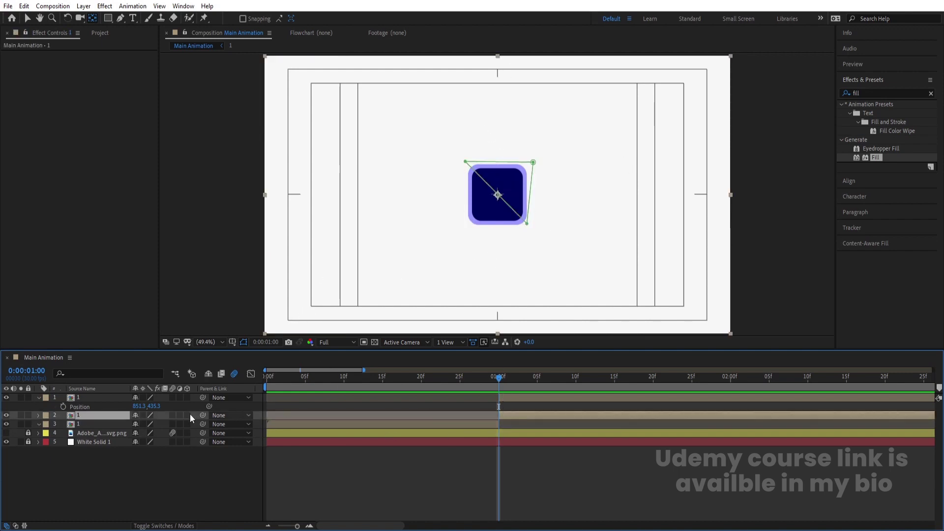
left_click(95, 399)
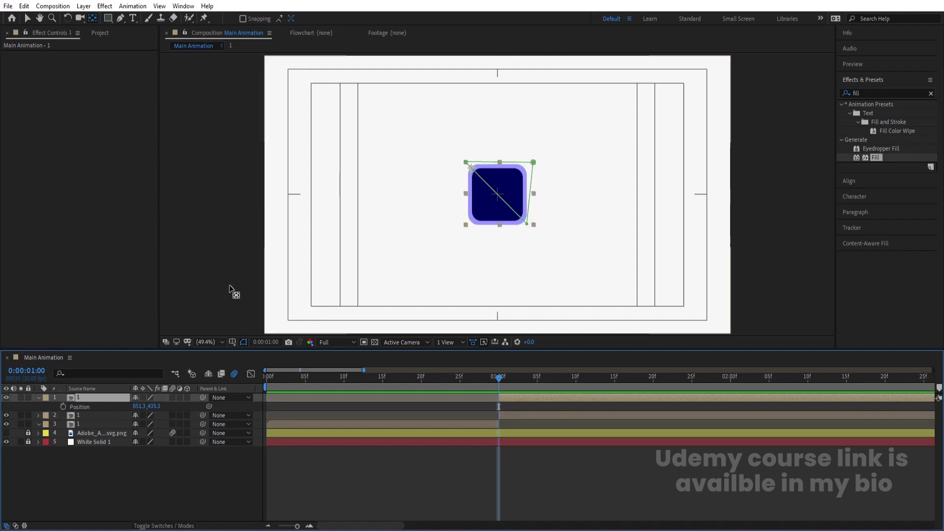
left_click(63, 406)
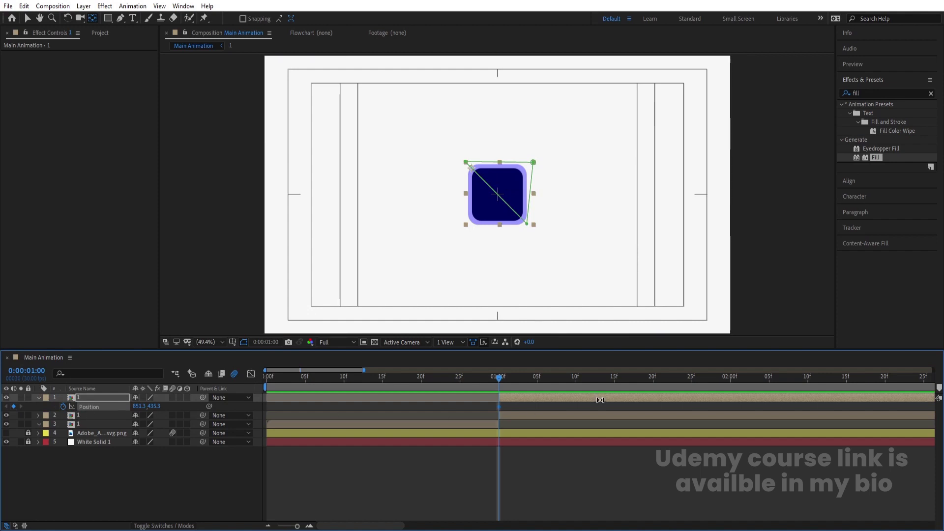
At 0:00:01:20, slide the upper-right half down the diagonal to about 1070.6, 643.9 so its corner meets the other half's corner
left_click(653, 377)
key("v")
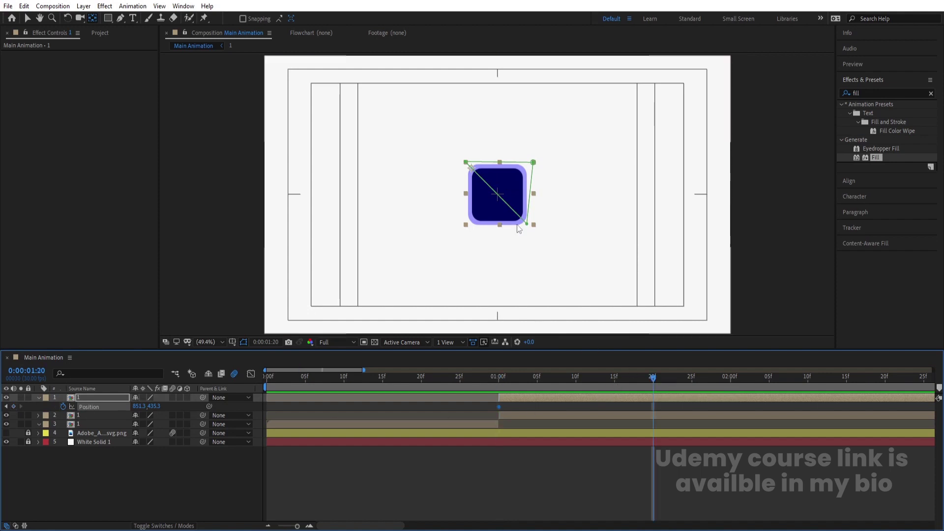
scroll(511, 204, "up", 3)
left_click_drag(475, 156, 543, 219)
scroll(543, 219, "up", 2)
left_click_drag(491, 188, 576, 287)
scroll(561, 276, "up", 4)
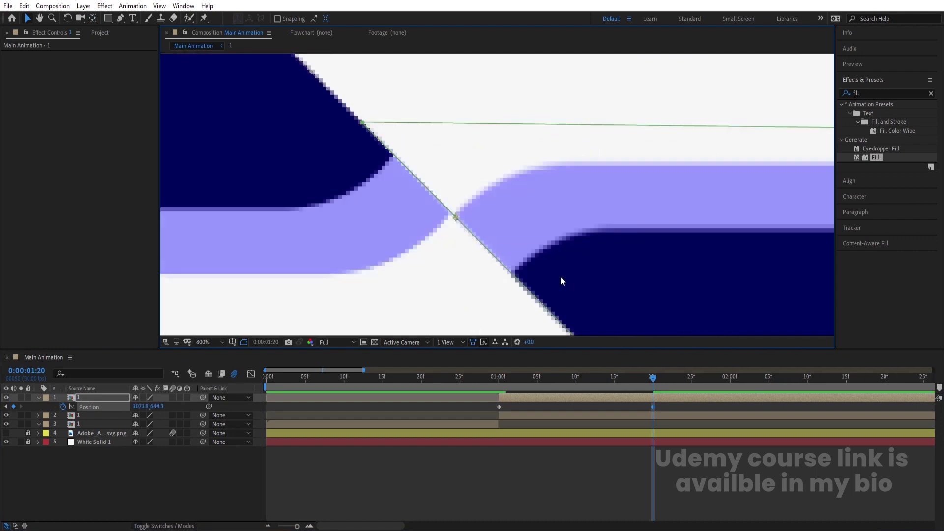
left_click_drag(518, 243, 513, 240)
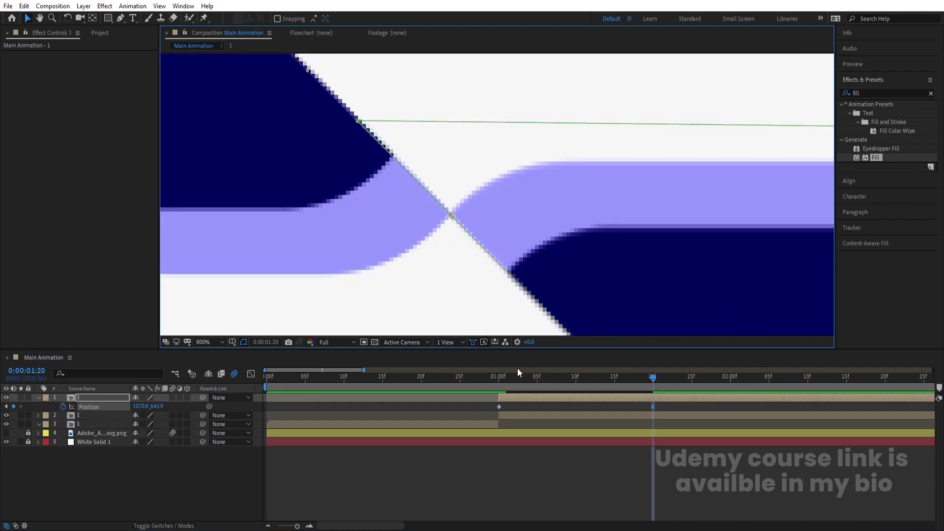
Fit the composition in view and preview the half sliding along the diagonal from 0:00:01:00
left_click(498, 385)
left_click(214, 343)
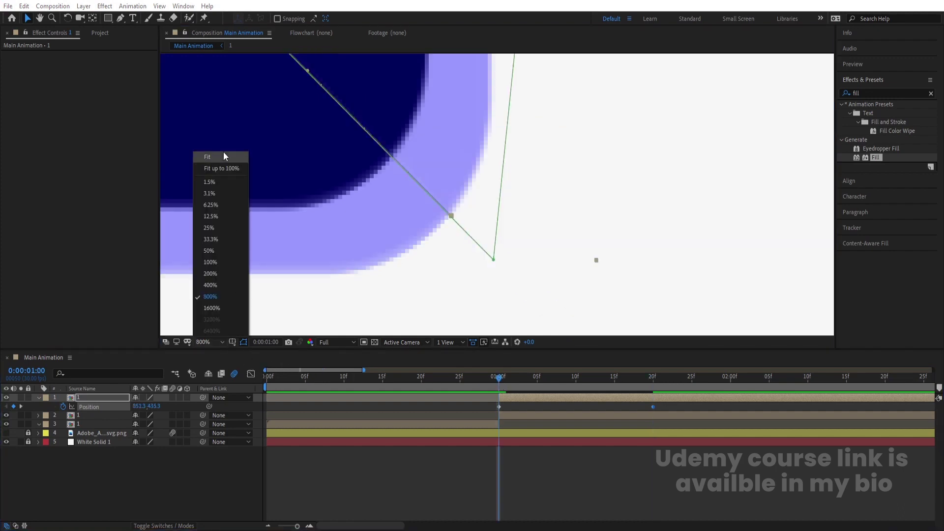
left_click(220, 154)
key("space")
key("space")
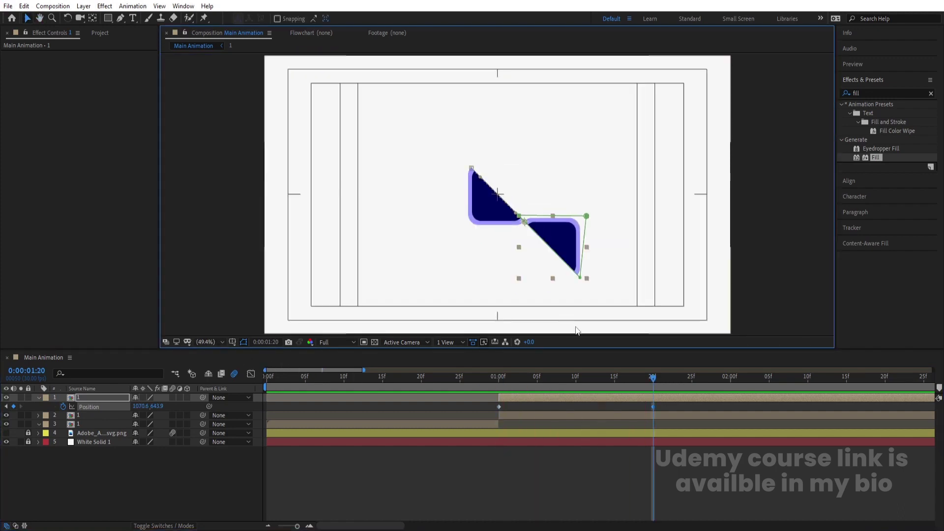
Apply Easy Ease to both Position keyframes of the sliding half and preview the slide
left_click_drag(480, 410, 676, 411)
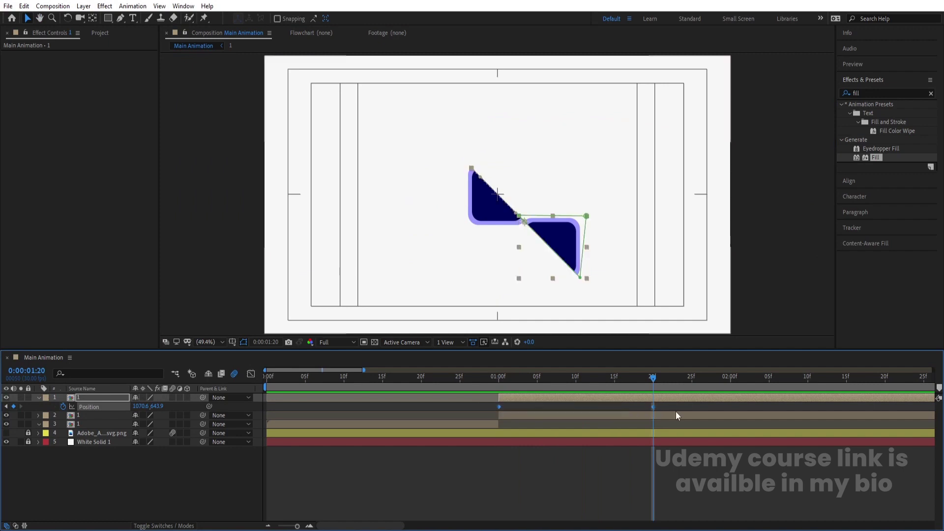
key("F9")
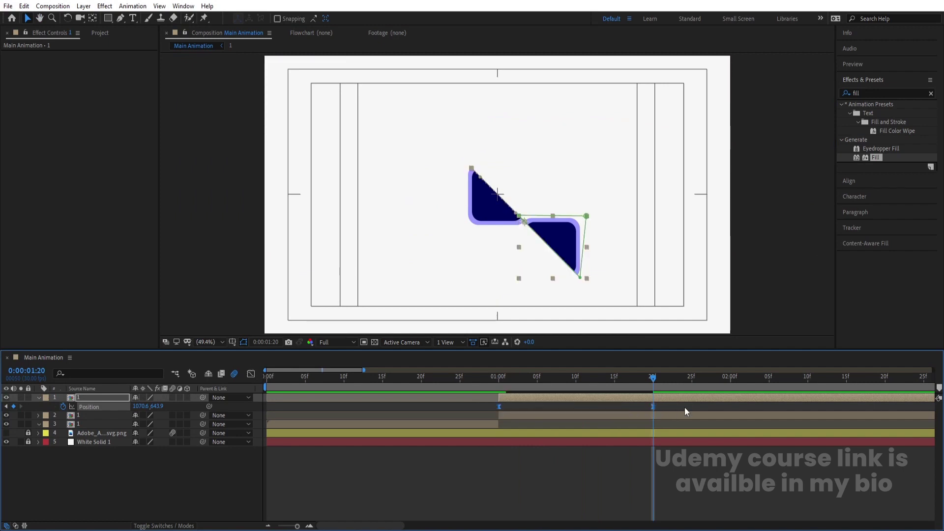
left_click_drag(646, 382, 220, 400)
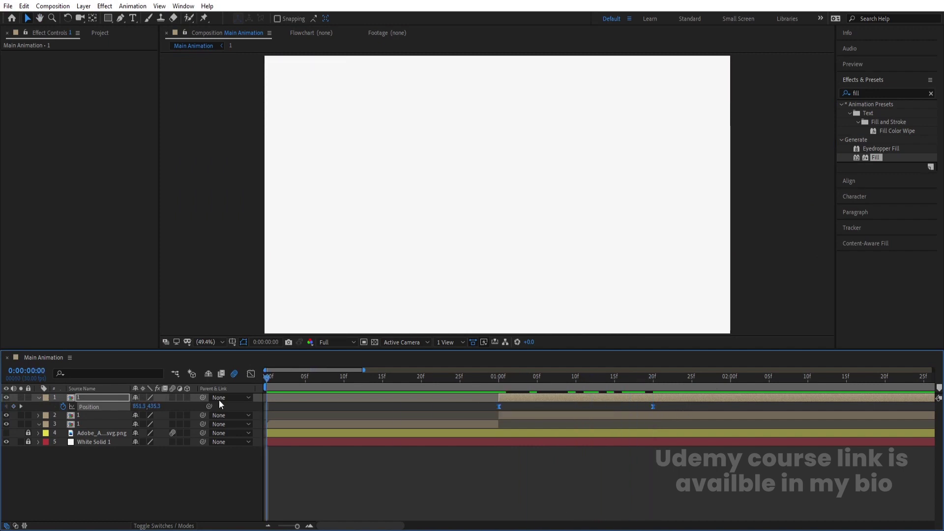
key("space")
key("space")
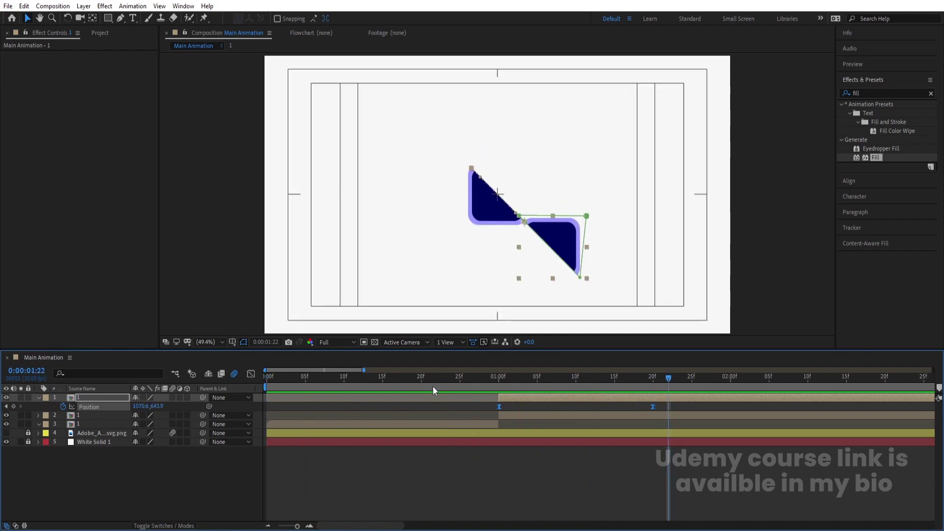
Parent the sliding upper-right half's layer to the lower-left half's layer with the halves at their 0:00:01:20 positions
left_click_drag(503, 377, 655, 479)
left_click(176, 482)
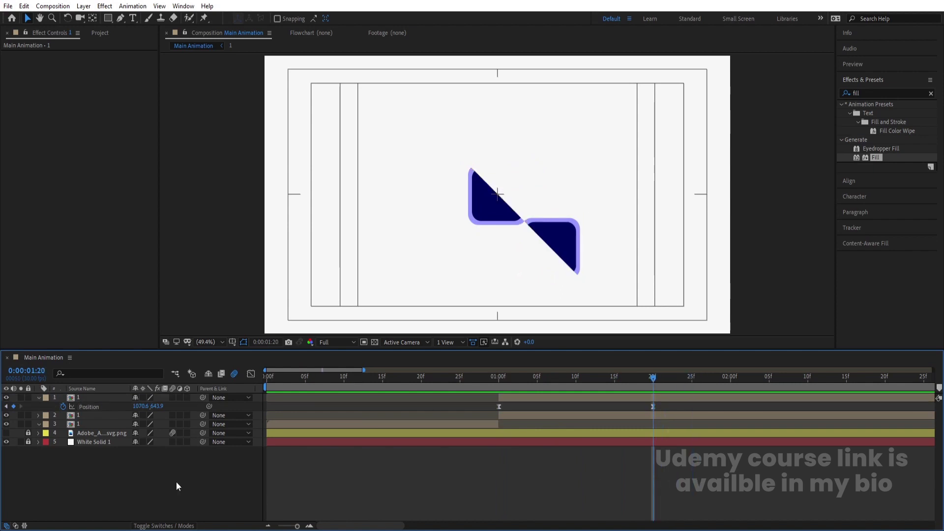
left_click(82, 400)
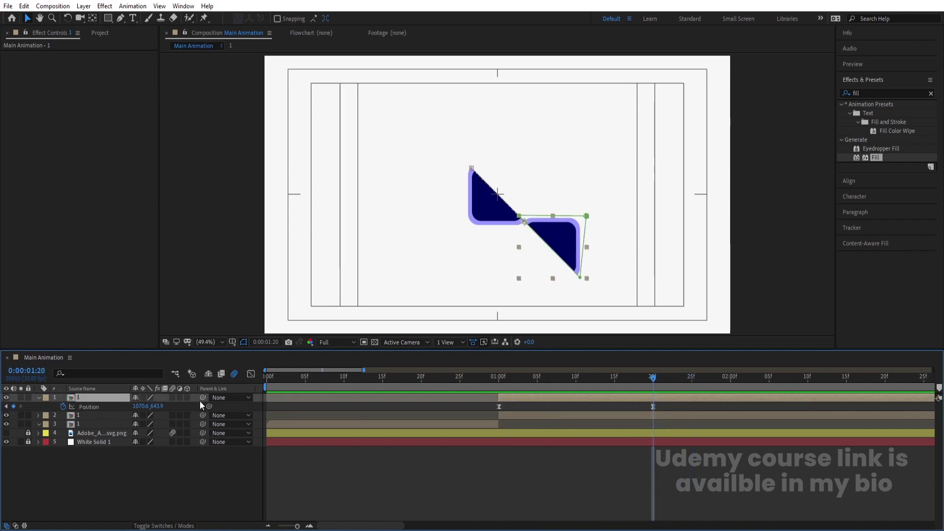
left_click_drag(201, 399, 98, 416)
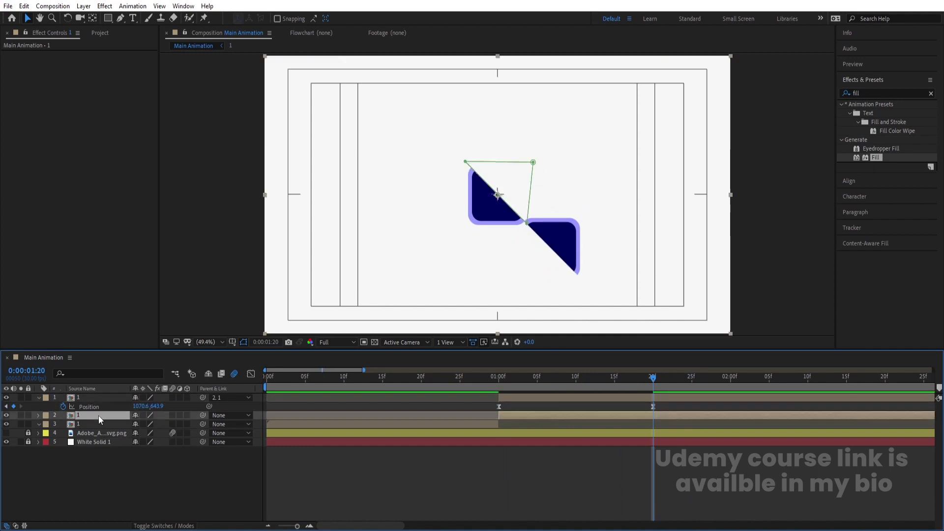
Keyframe the lower-left half's Rotation at 0° at 0:00:01:00 and 29° at 0:00:01:20
left_click_drag(501, 382, 506, 385)
key("Page_Up")
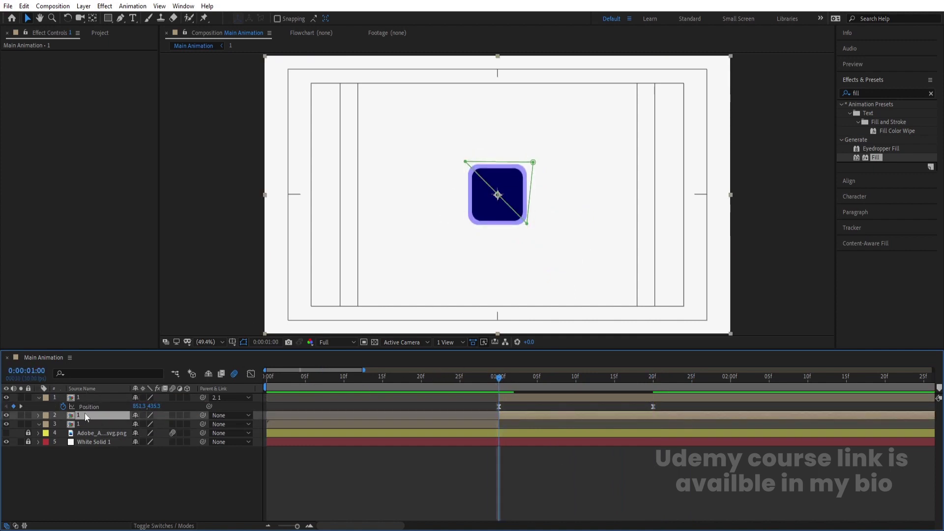
left_click(84, 414)
key("r")
left_click(62, 424)
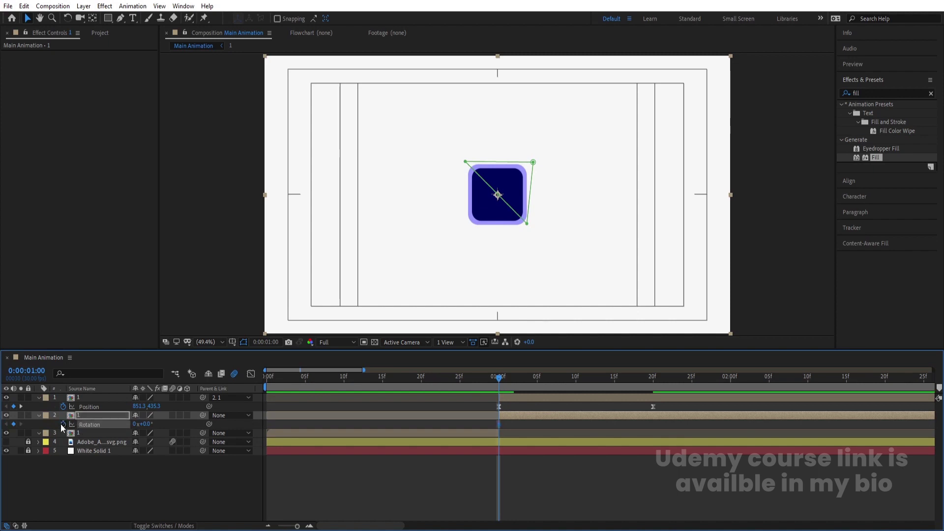
key("k")
left_click_drag(143, 424, 160, 426)
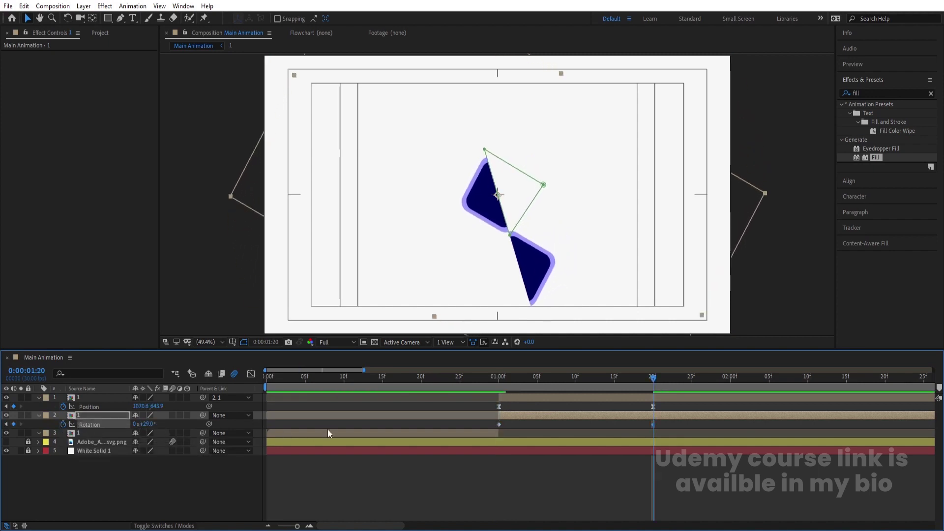
Keyframe the sliding half's Rotation at 0° at 0:00:01:00 and 46° at 0:00:01:20
key("j")
left_click(81, 400)
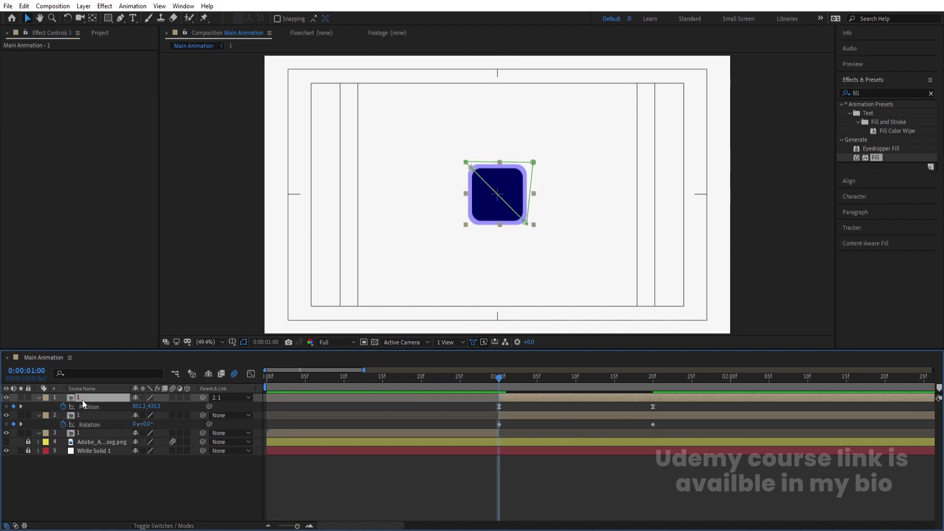
key("r")
left_click(64, 406)
key("k")
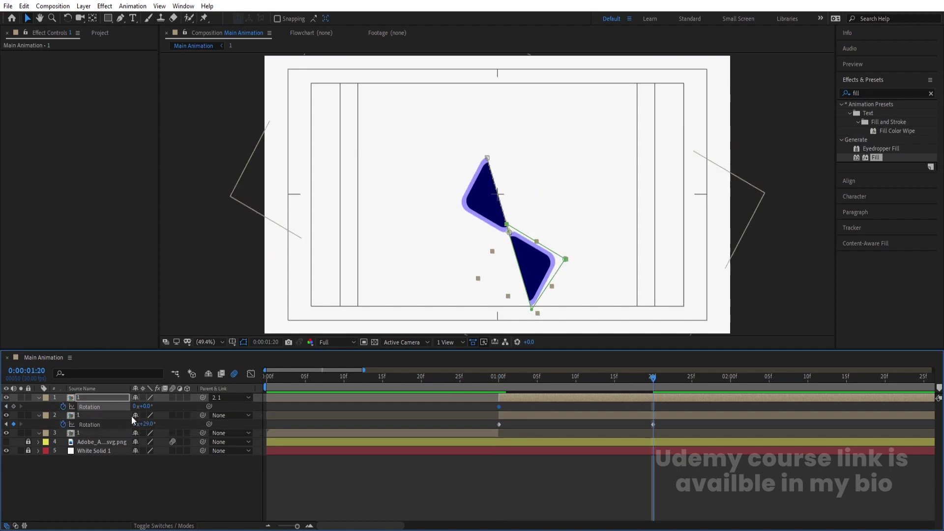
left_click_drag(150, 408, 170, 405)
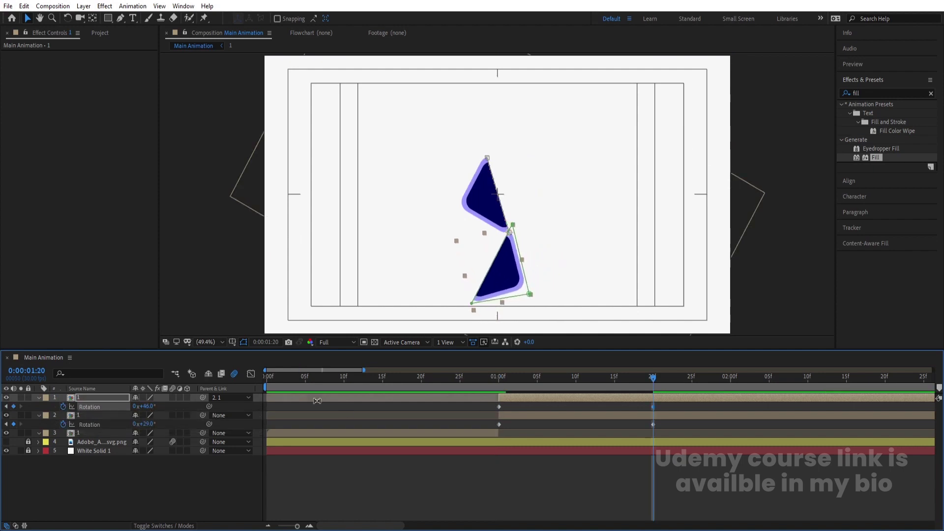
Reveal the sliding half's Position with its Rotation, apply Easy Ease to all keyframes of both halves and preview
key("shift+p")
left_click_drag(485, 406, 657, 437)
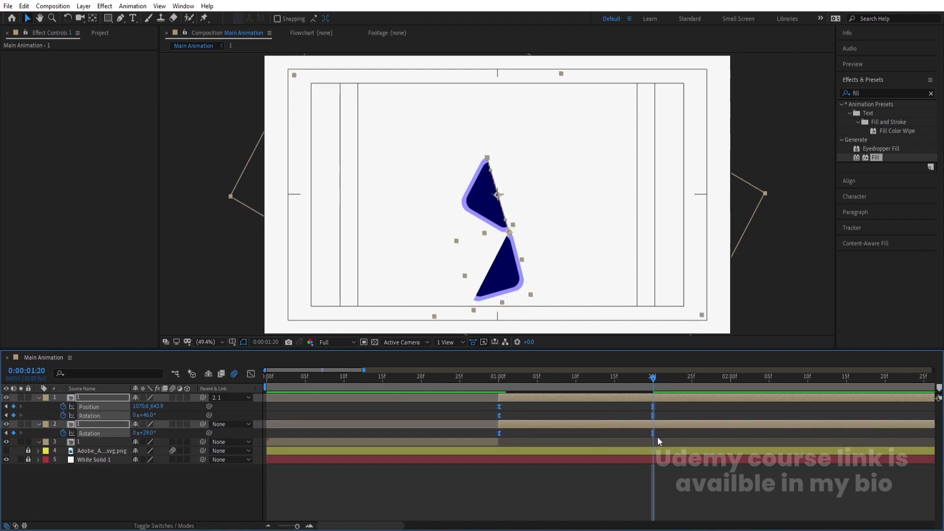
key("space")
key("space")
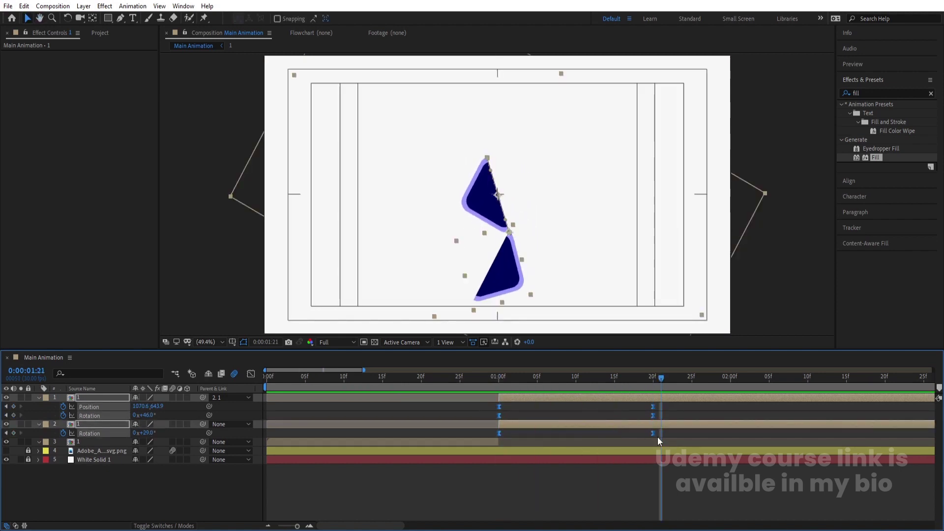
Shift both halves' Rotation keyframes to start at 0:00:01:10 and end at 0:00:02:00, and preview the motion
key("j")
key("j")
left_click(559, 413)
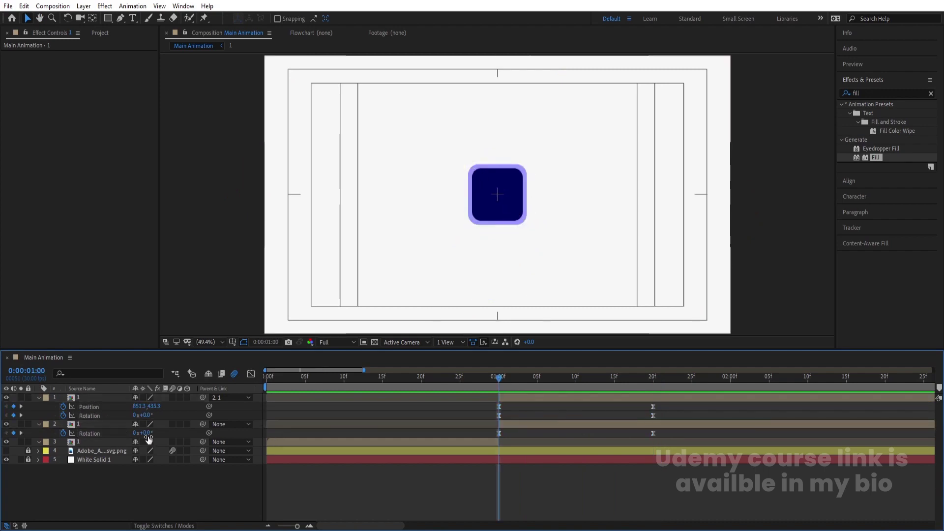
left_click(538, 423)
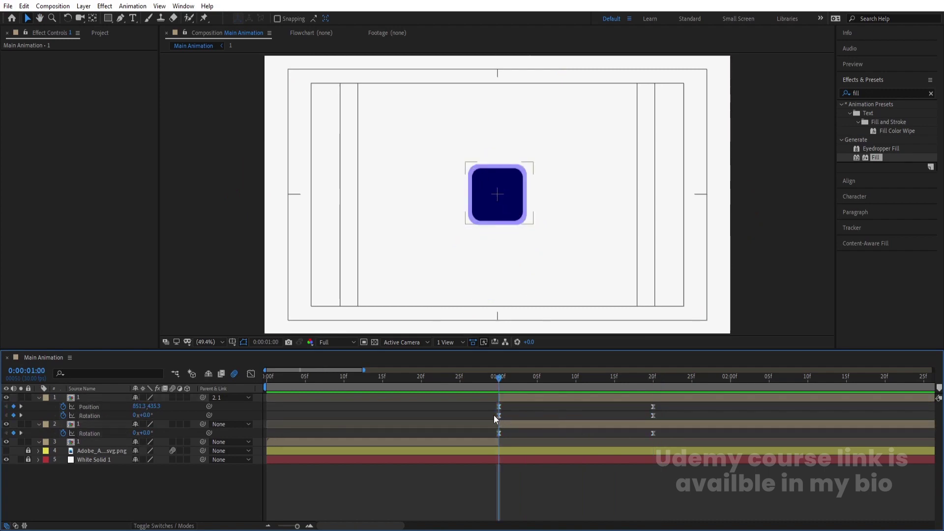
left_click_drag(494, 416, 683, 450)
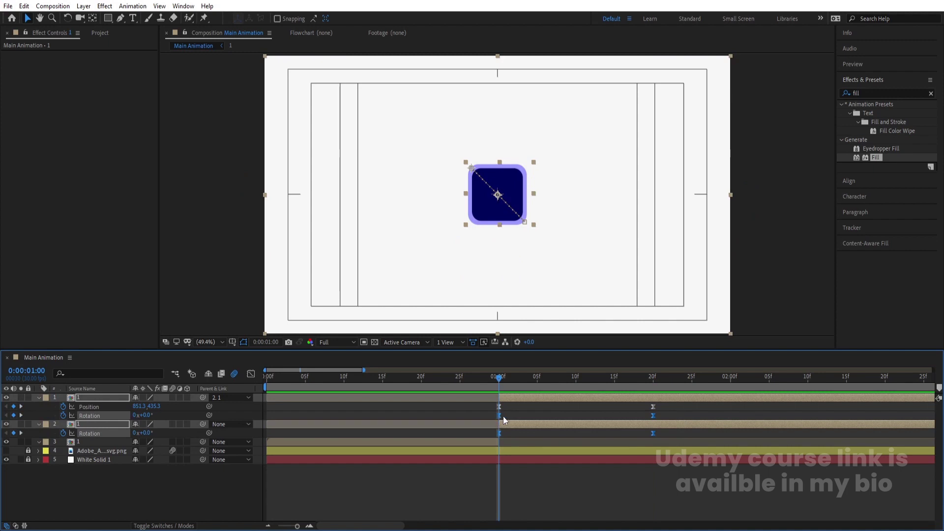
left_click_drag(503, 416, 575, 418)
key("space")
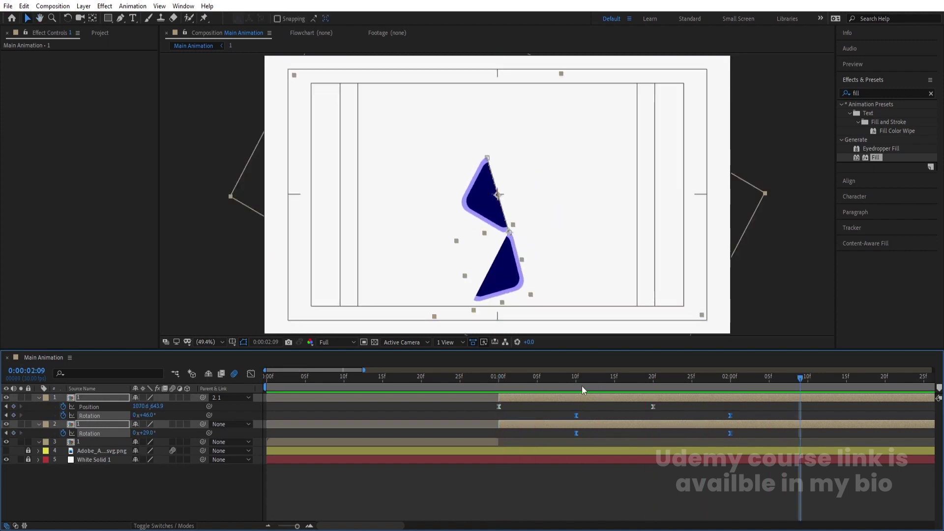
left_click_drag(577, 384, 488, 385)
key("space")
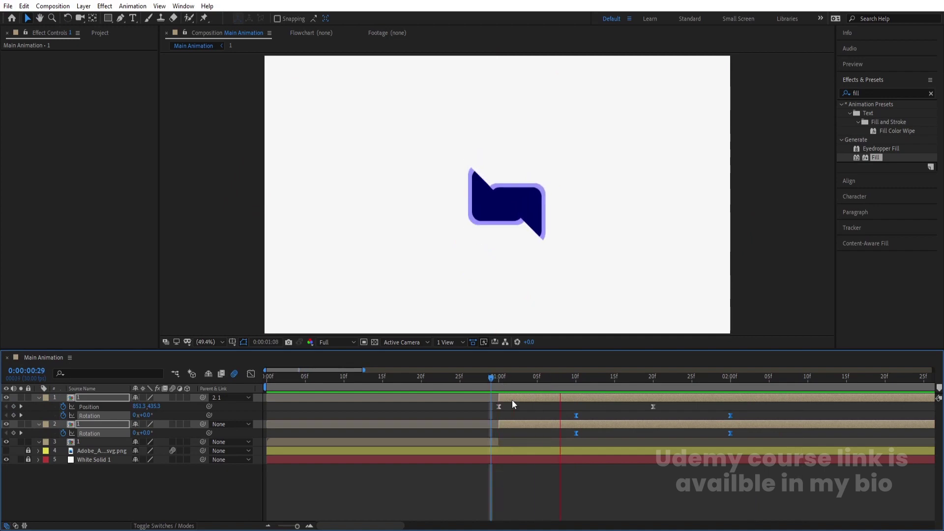
key("space")
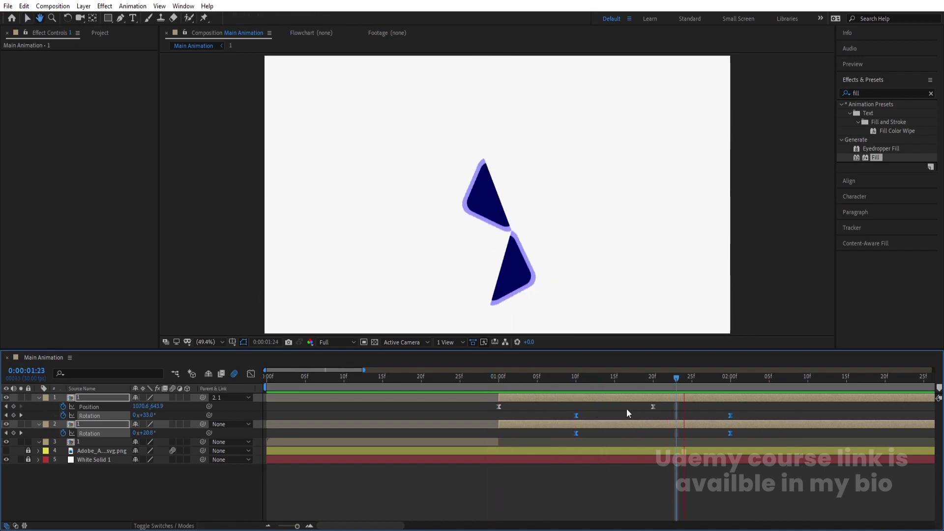
Set the sliding half's Rotation to 71° at 0:00:02:00
left_click(737, 410)
left_click(737, 423)
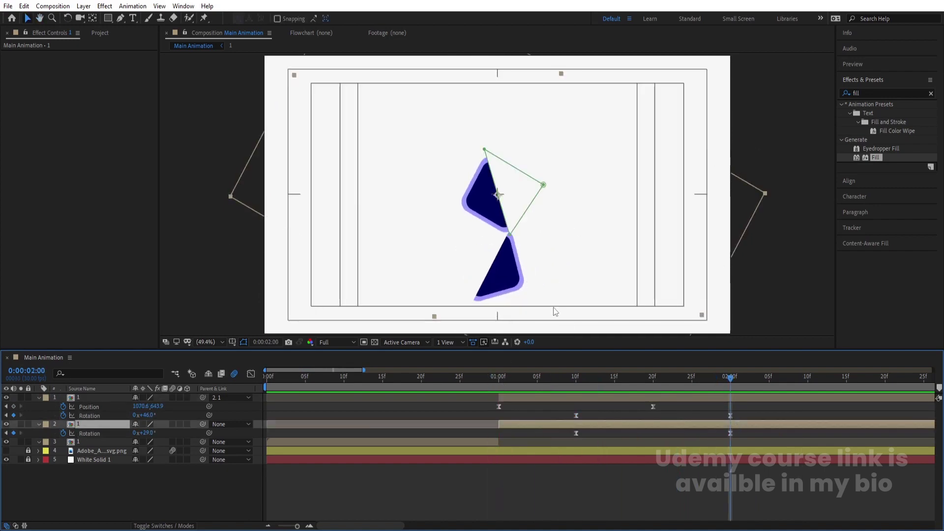
left_click(715, 396)
left_click_drag(146, 417, 175, 417)
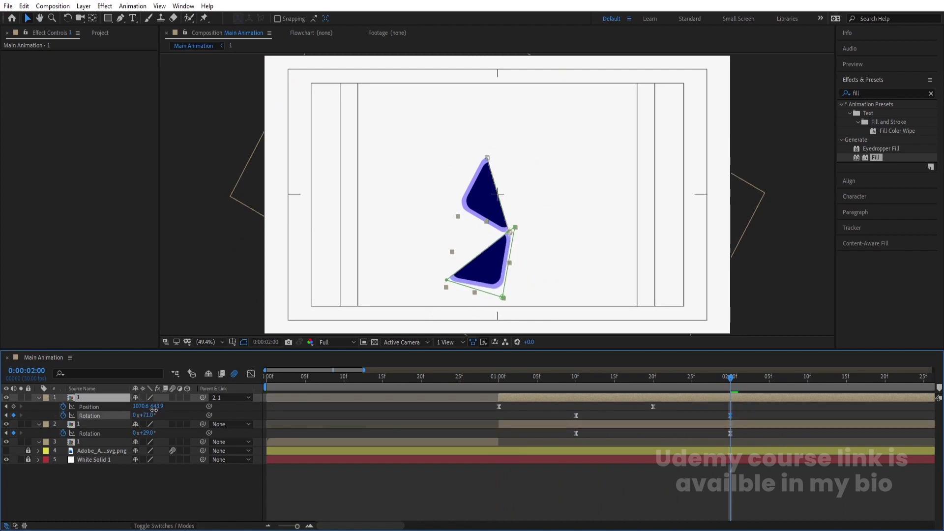
Add a Rotation keyframe of -53° to the parent half's layer at 0:00:02:20
left_click(700, 425)
key("space")
left_click(847, 382)
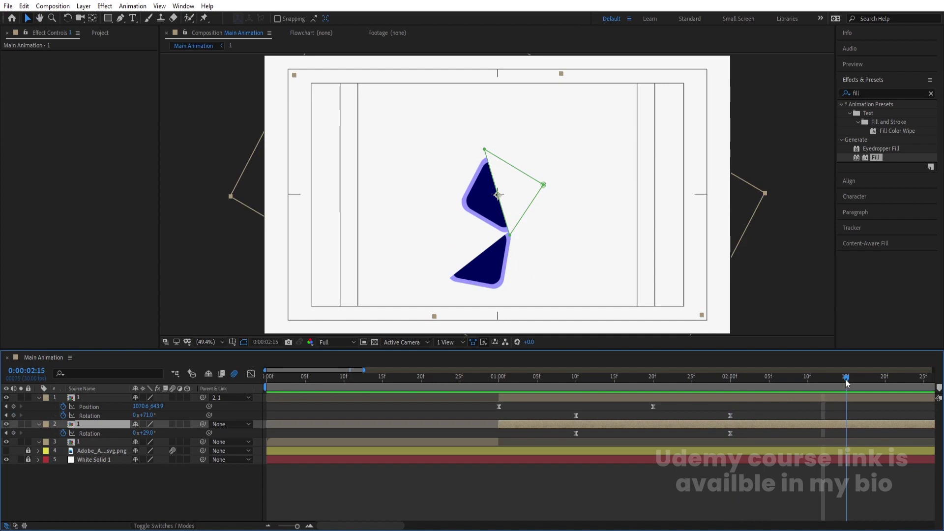
left_click_drag(846, 383, 884, 382)
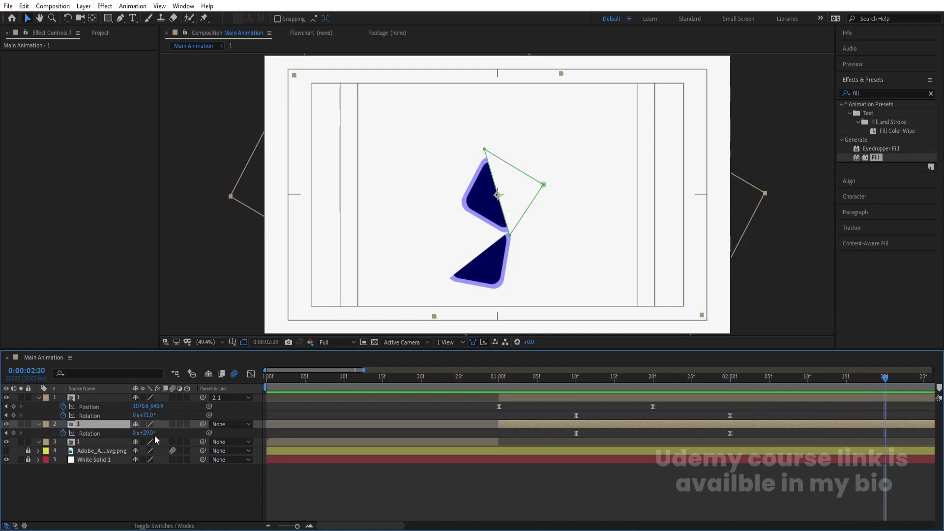
left_click_drag(147, 433, 117, 442)
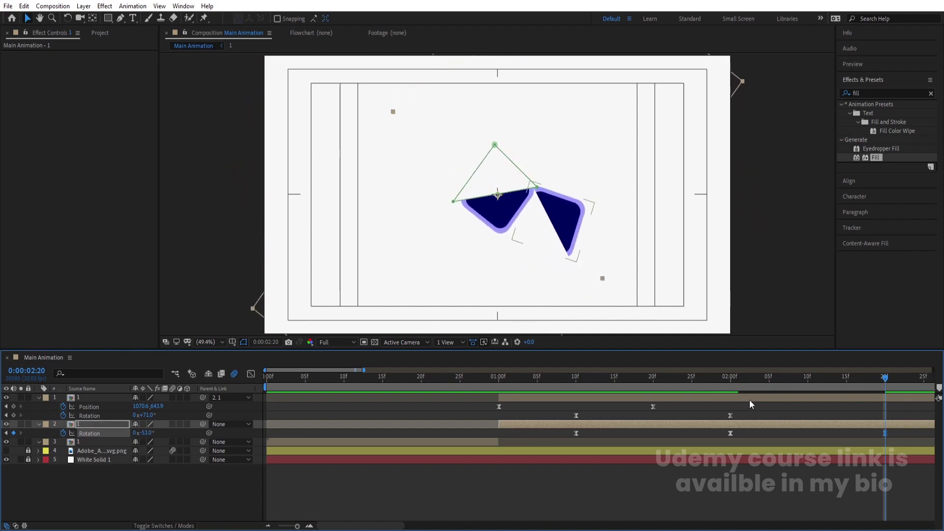
Add a Rotation keyframe of -20° to the sliding half at 0:00:02:20 and preview from 0:00:01:10
left_click(732, 383)
left_click(735, 399)
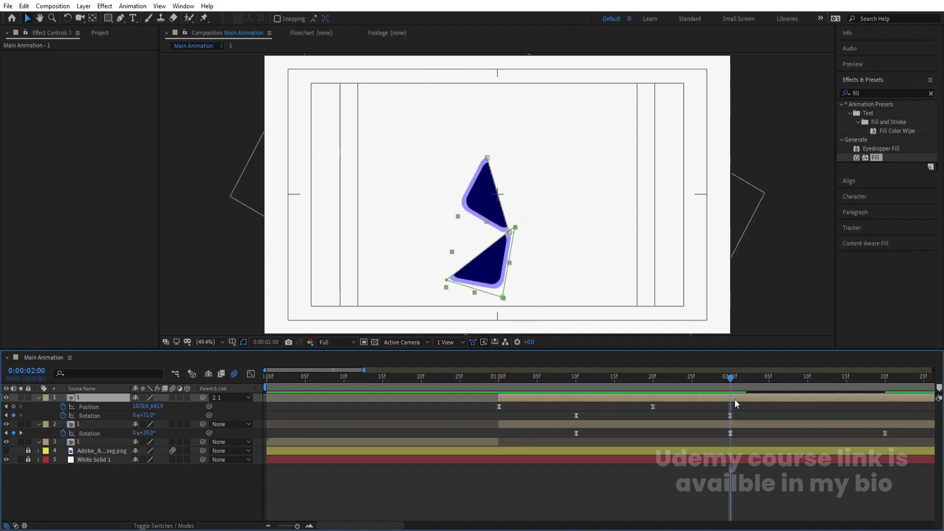
key("k")
left_click_drag(149, 416, 109, 421)
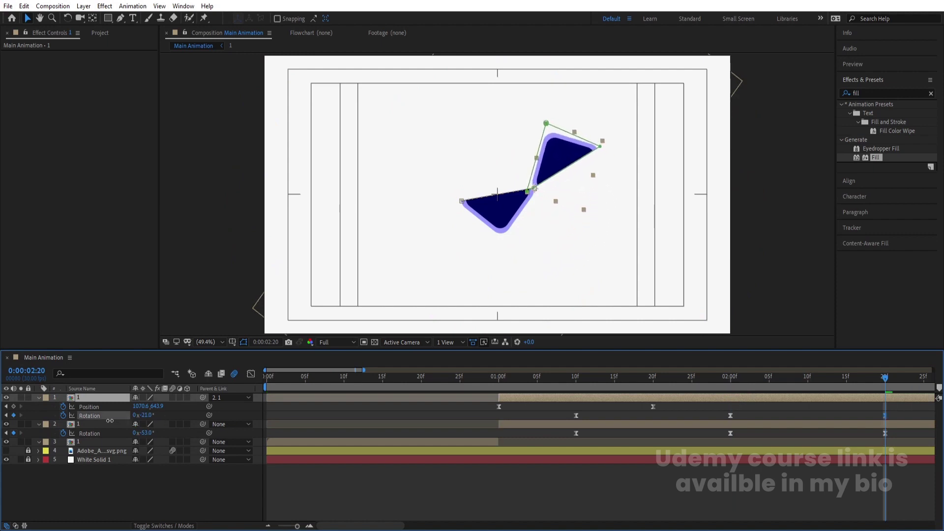
left_click(576, 387)
key("space")
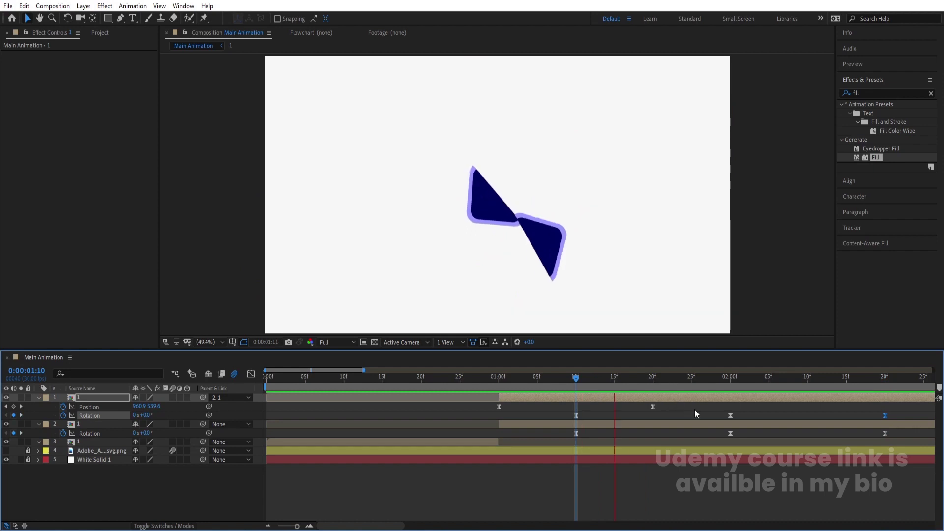
key("space")
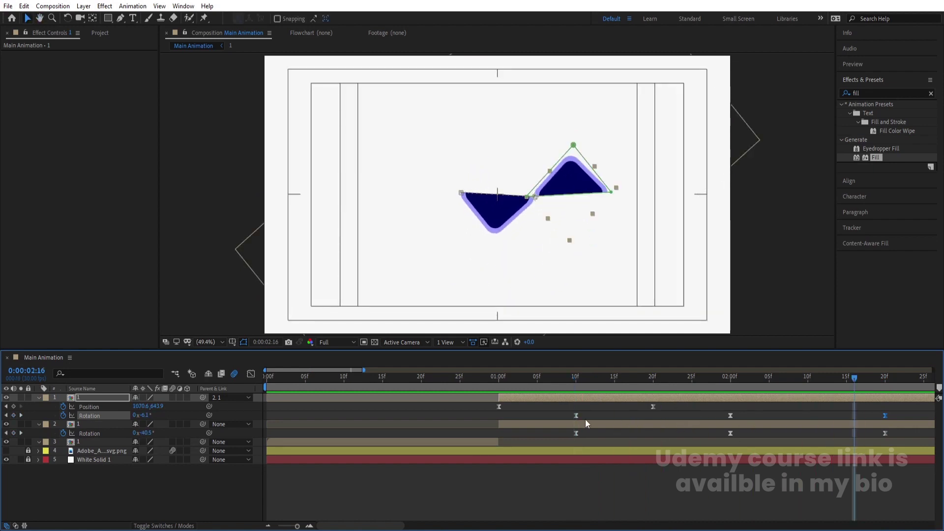
Reshape both halves' Rotation speed curves in the Graph Editor so the first swing starts slowly and peaks shortly before 0:00:02:00
left_click_drag(567, 415, 894, 438)
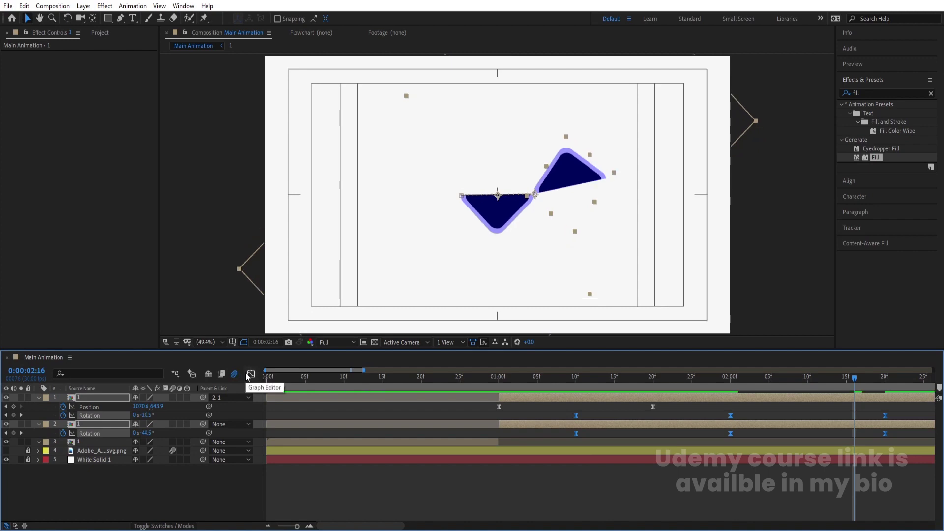
left_click(577, 376)
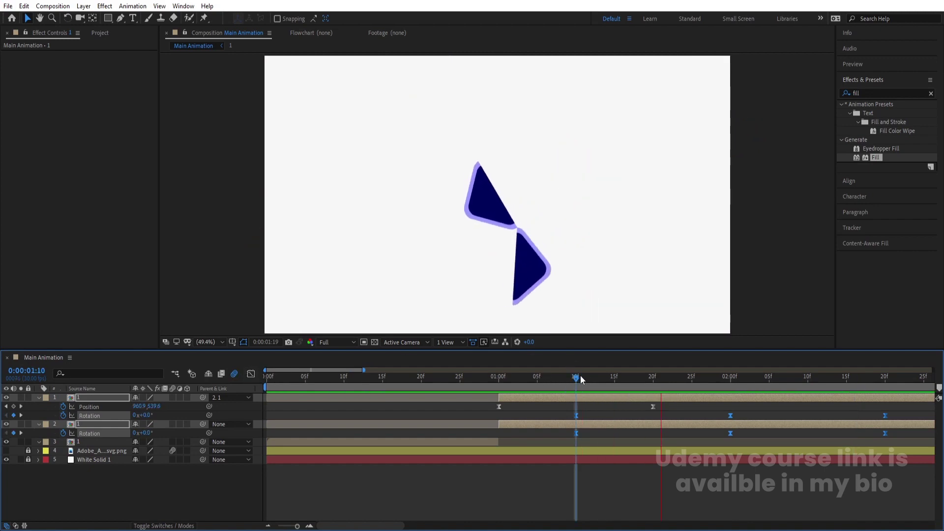
key("space")
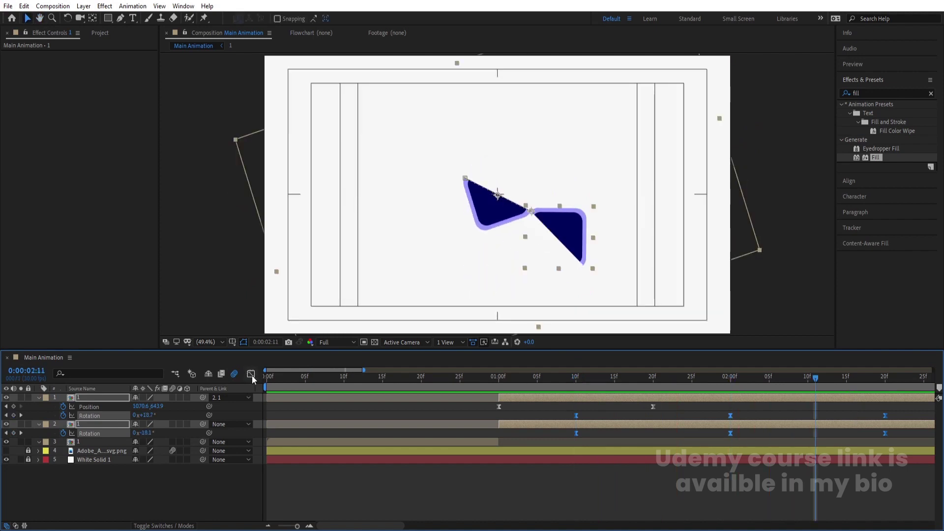
left_click(251, 375)
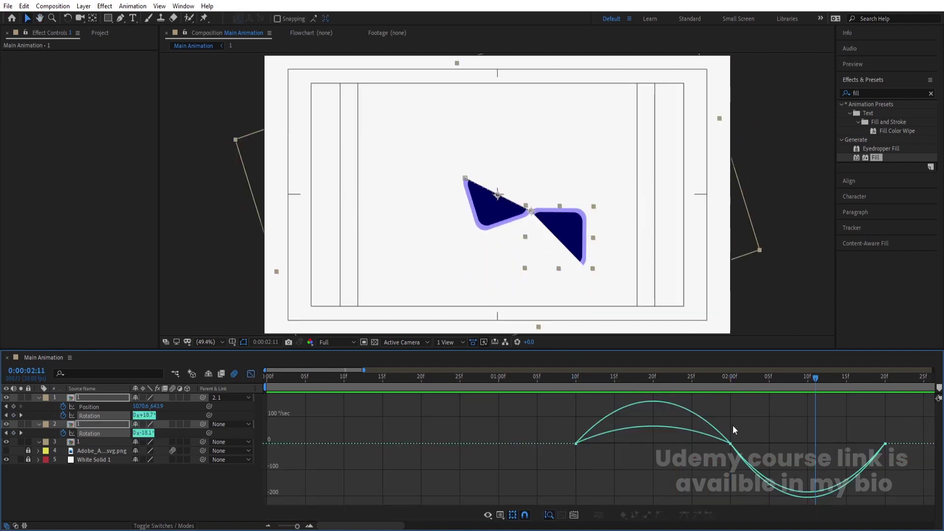
left_click_drag(701, 457, 701, 456)
left_click_drag(557, 419, 651, 444)
left_click(576, 381)
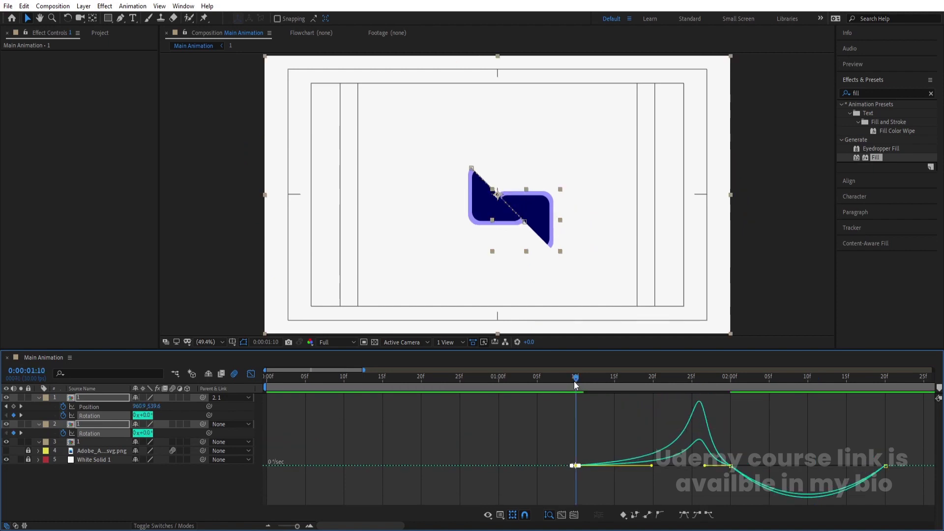
Try Rotation speed curves that peak just before 0:00:02:00, then peak again right after it and ease out slowly toward 0:00:02:20
key("space")
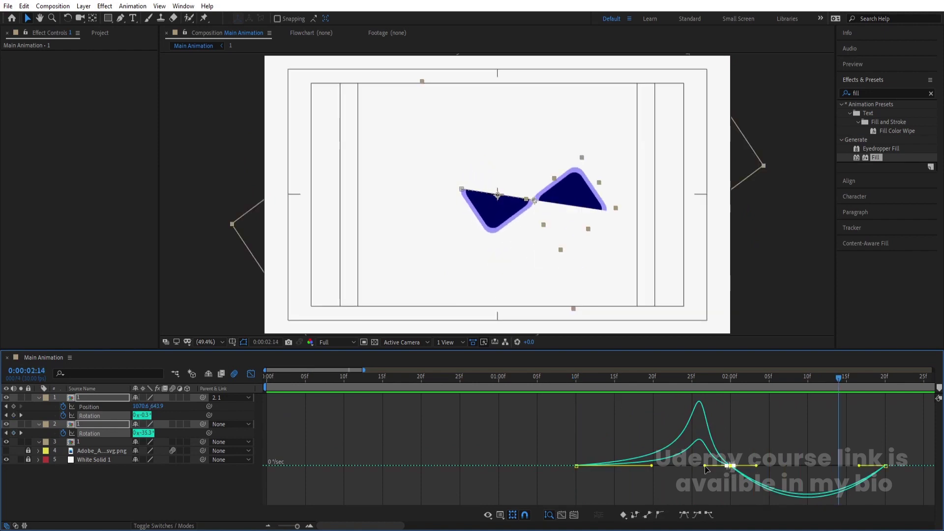
left_click_drag(706, 466, 718, 464)
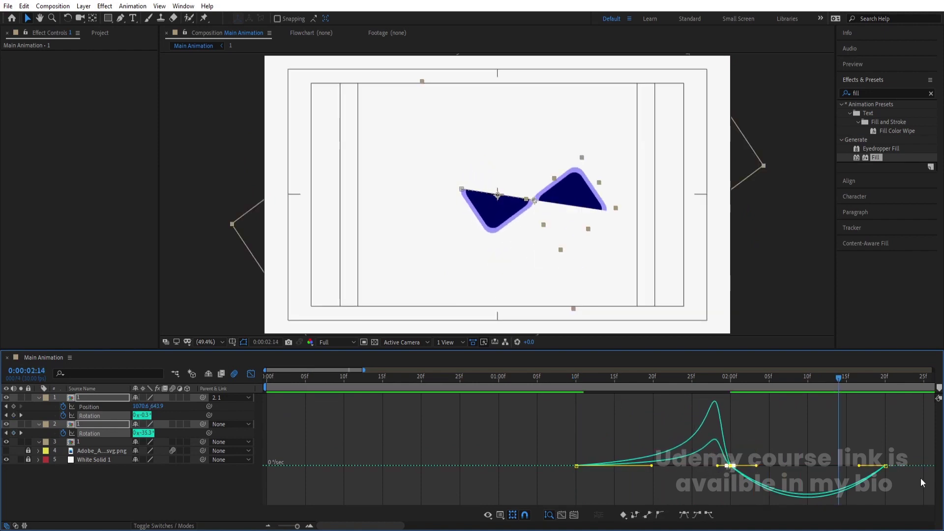
left_click(872, 446)
left_click_drag(872, 446, 832, 470)
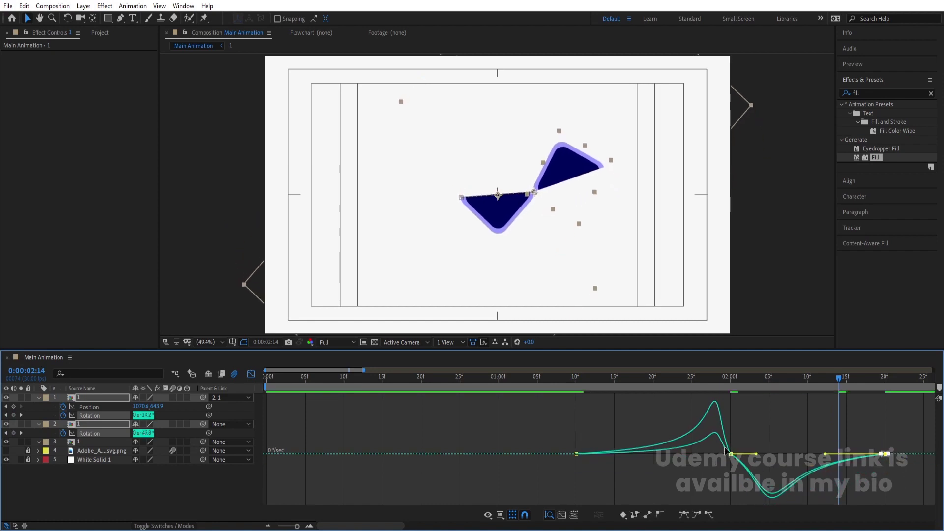
left_click_drag(769, 435, 746, 461)
left_click_drag(735, 375, 584, 391)
key("space")
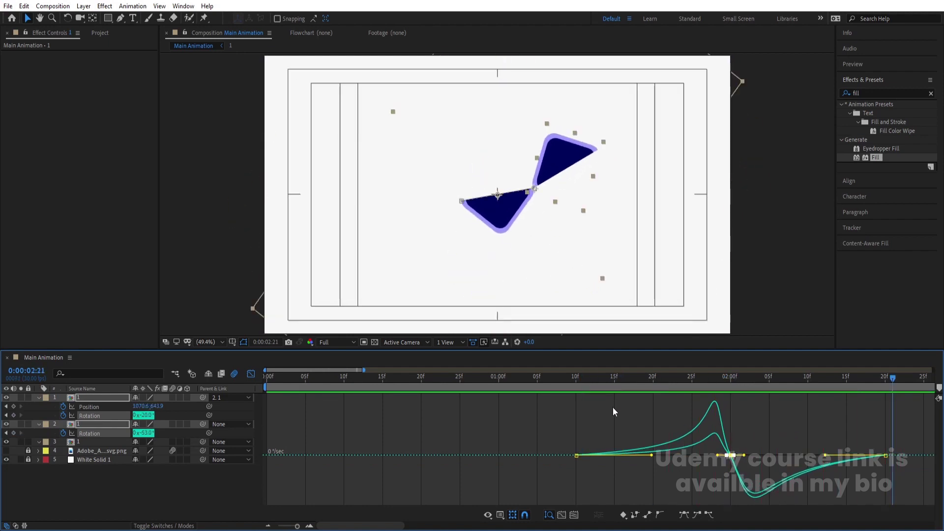
Reset both halves' Rotation keyframes to Easy Ease, reshape the first swing to peak soon after 0:00:01:10 and slow toward 0:00:02:00, and preview it
left_click_drag(539, 415, 904, 478)
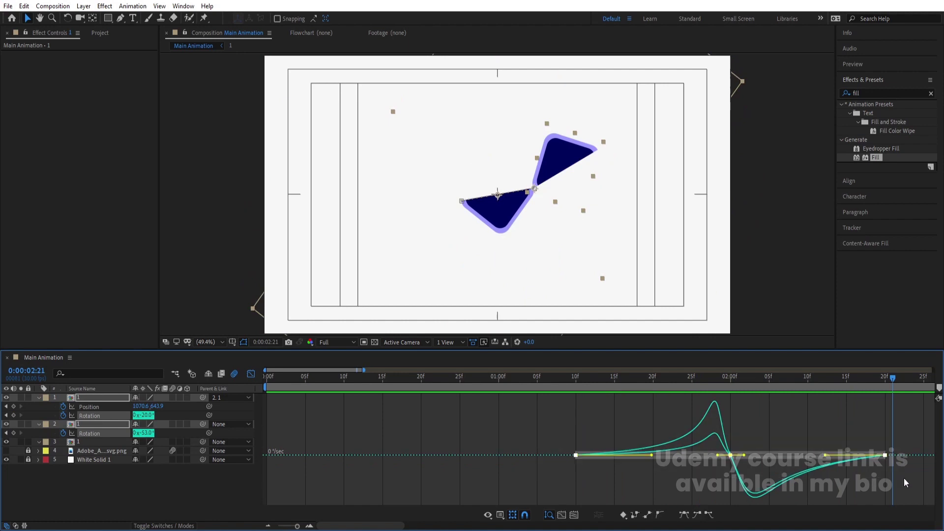
key("F9")
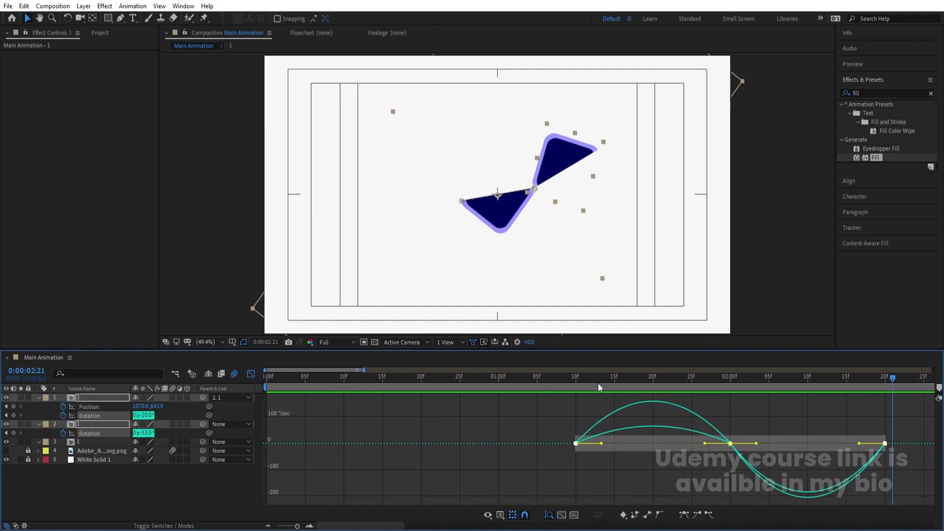
left_click(578, 374)
left_click_drag(705, 443, 668, 445)
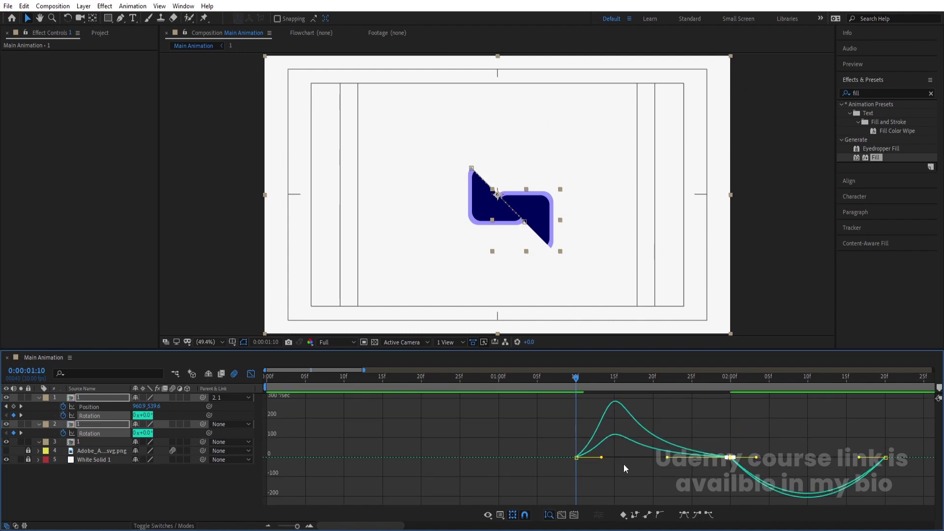
key("Num_Lock")
left_click_drag(601, 457, 588, 454)
key("space")
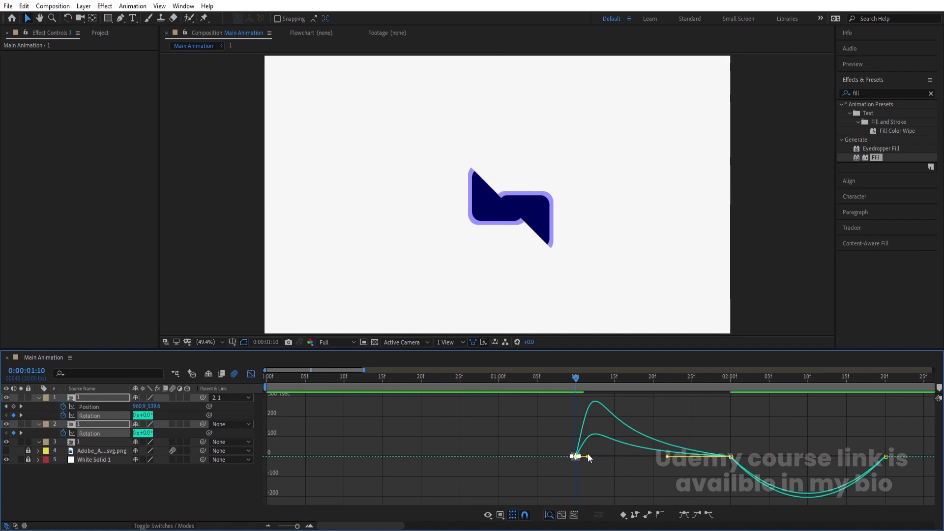
key("space")
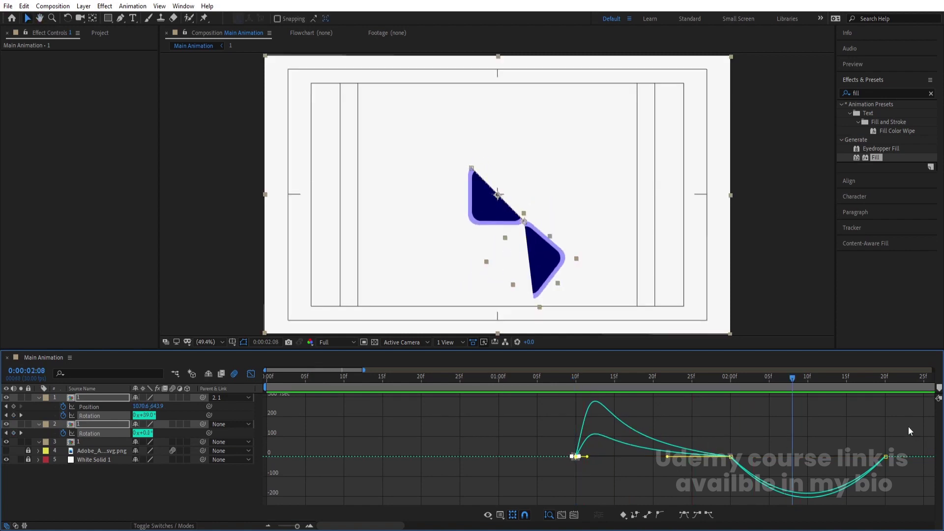
Reshape the second swing's Rotation speed curves to start slowly at 0:00:02:00 and peak shortly before 0:00:02:20, and preview from about 0:00:01:09
left_click_drag(909, 431, 856, 487)
mouse_move(763, 437)
left_mouse_down()
mouse_move(720, 475)
mouse_move(793, 455)
left_mouse_up()
left_click_drag(847, 426, 875, 440)
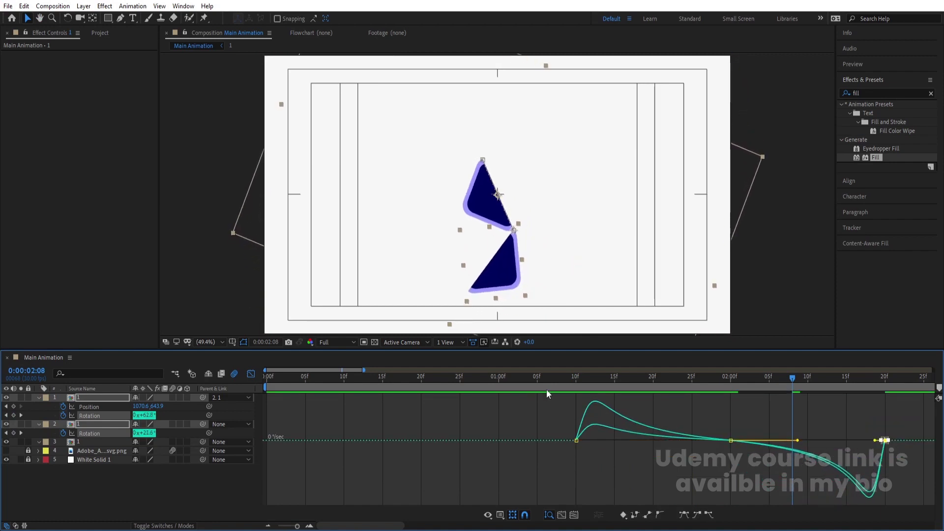
left_click(569, 376)
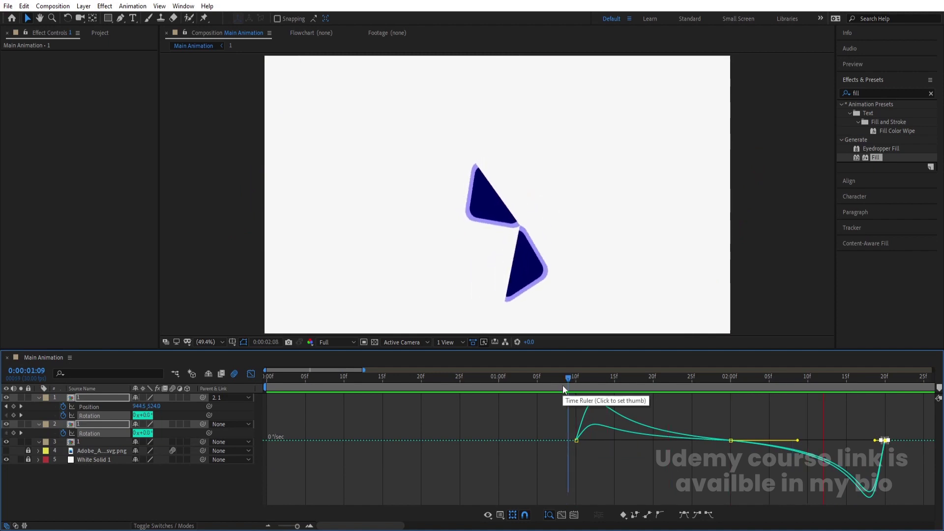
key("space")
Close the Graph Editor and preview the whole animation from 0:00:00:00
left_click(251, 374)
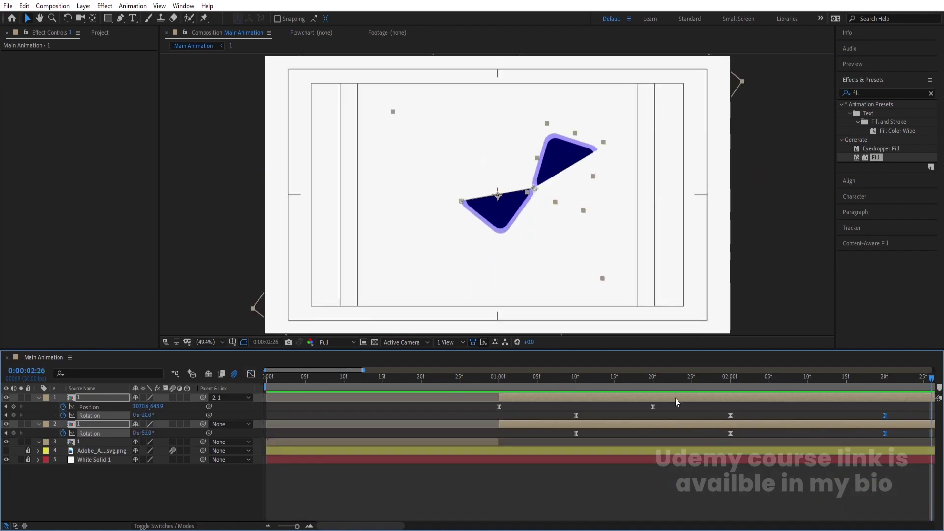
left_click_drag(570, 378, 234, 388)
key("space")
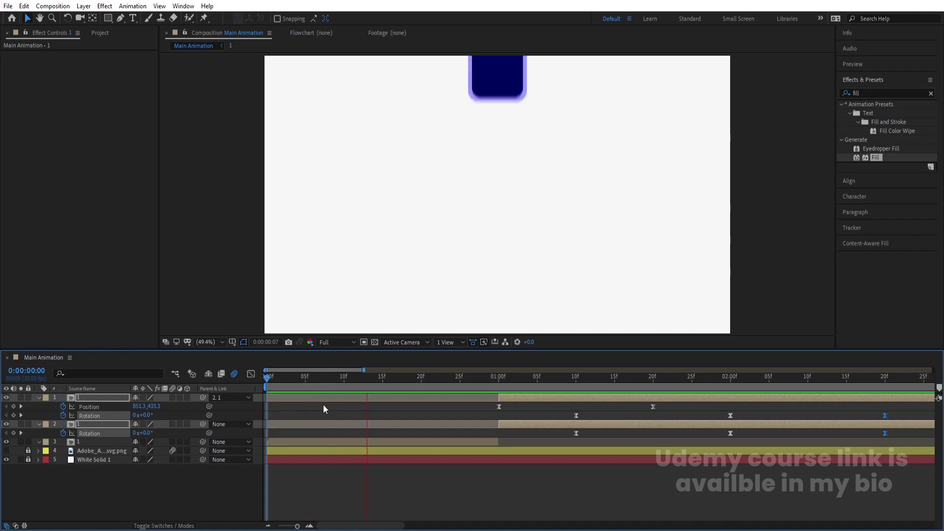
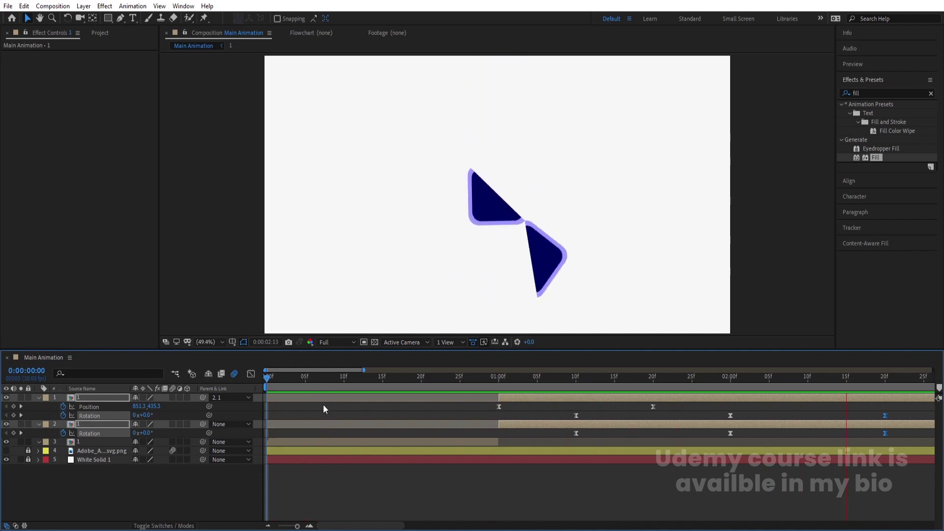
Stop the preview and split the upper half's layer at 0:00:02:20, with its keyframed properties revealed
key("space")
key("Page_Down")
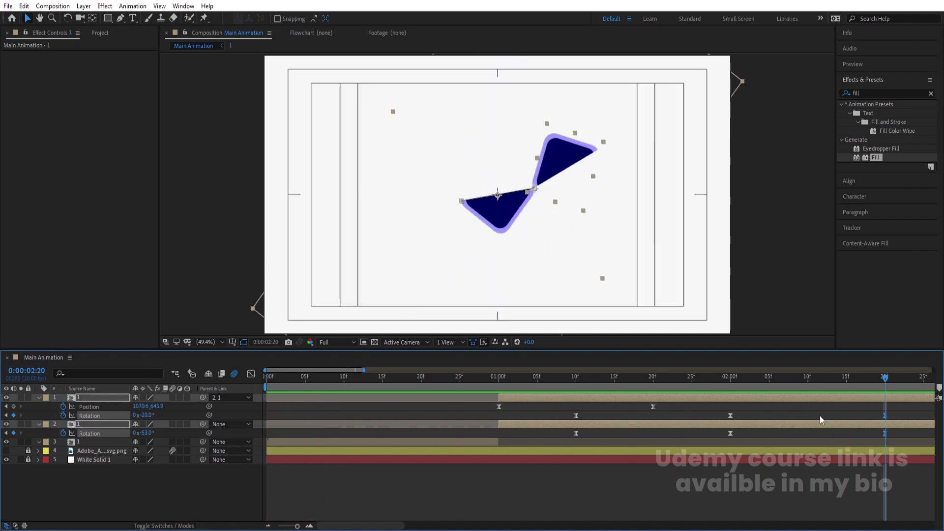
left_click(840, 411)
left_click(100, 400)
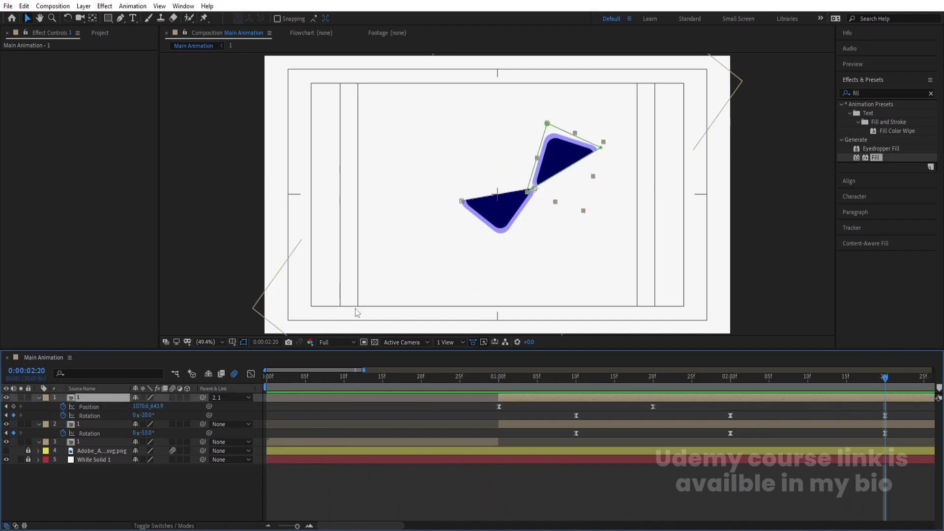
key("ctrl+d")
key("u")
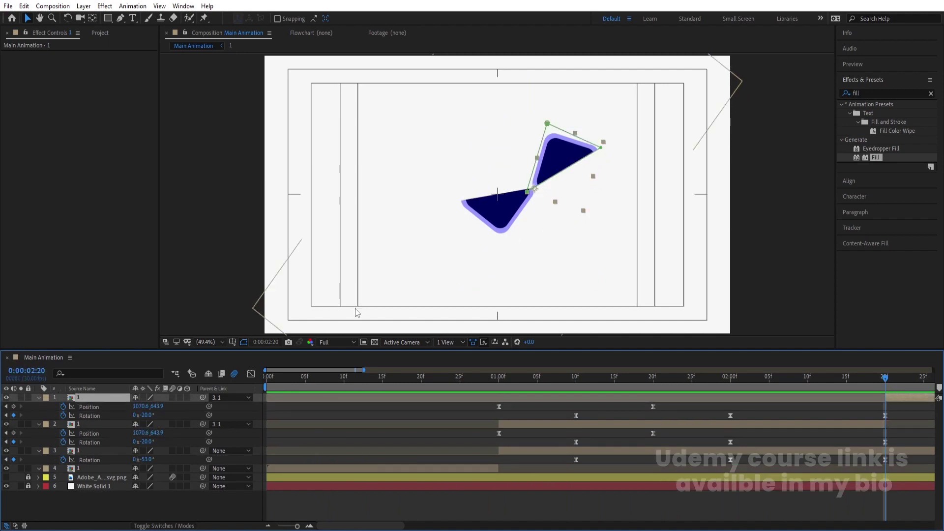
key("minus")
key("minus")
key("minus")
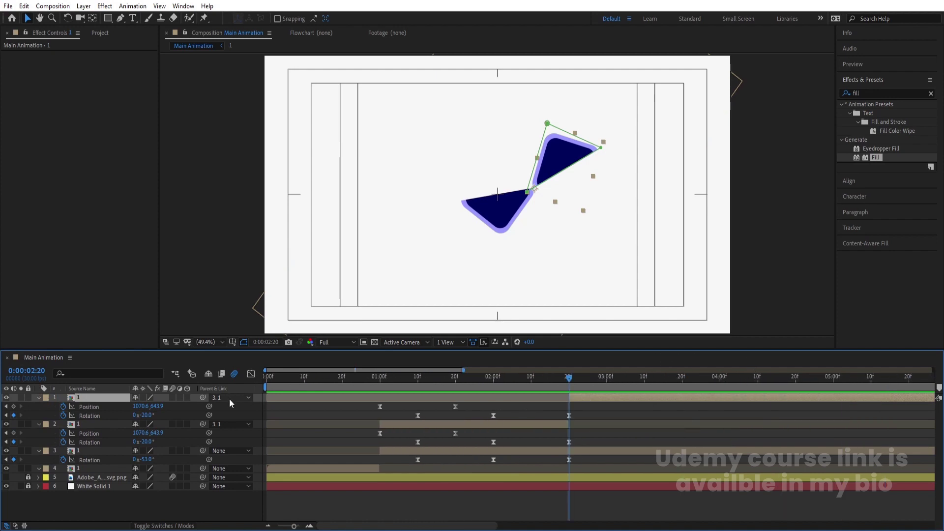
Set the new top layer's parent to None and delete all its Position and Rotation keyframes
left_click(230, 399)
left_click(232, 409)
left_click_drag(365, 405, 603, 419)
key("Delete")
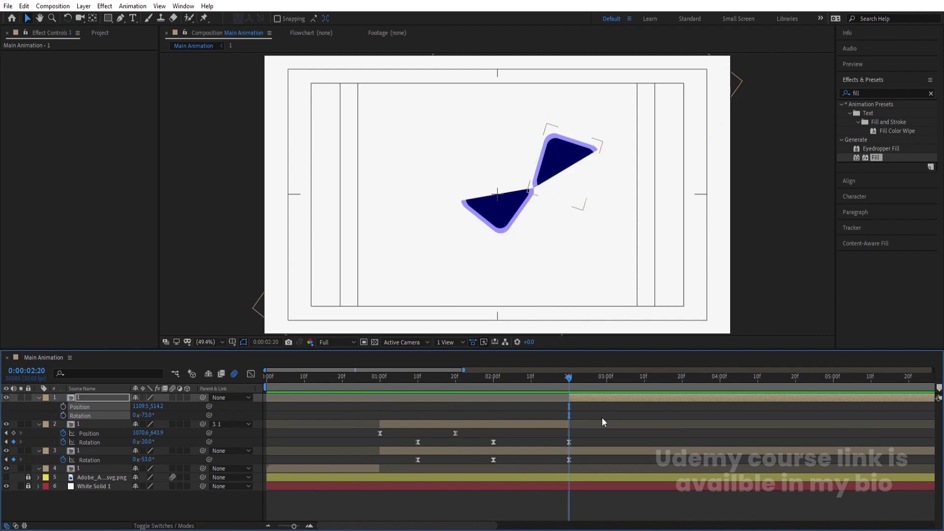
Center the anchor point of the unparented upper half and separate its Position dimensions
left_click(586, 399)
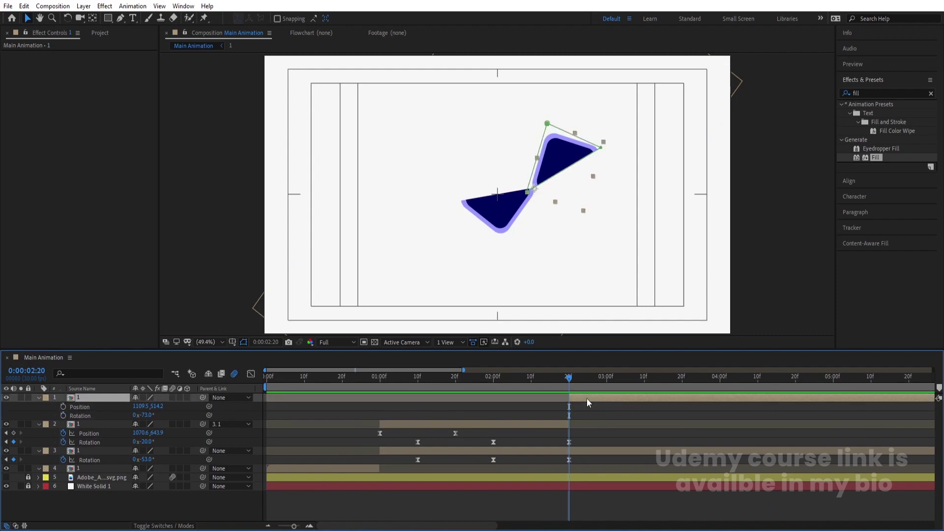
key("ctrl+alt+Home")
left_click(82, 408)
right_click(82, 408)
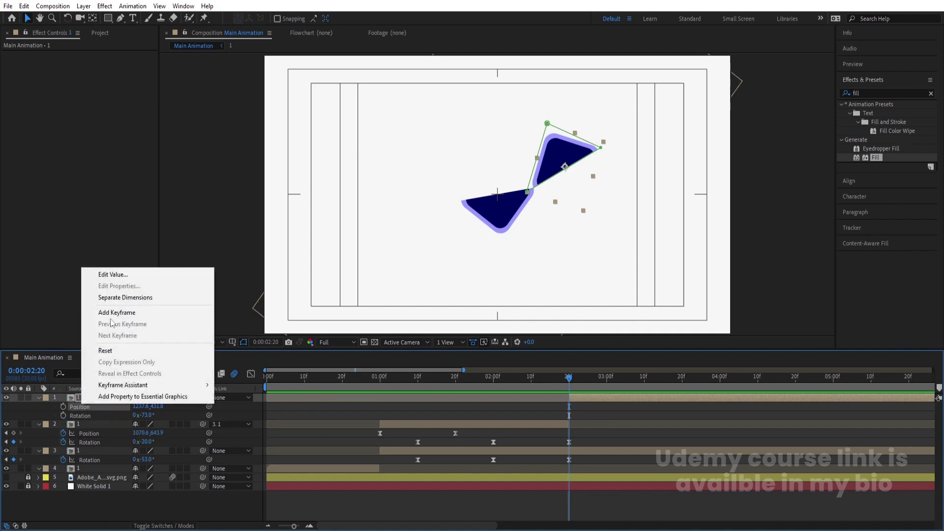
left_click(123, 292)
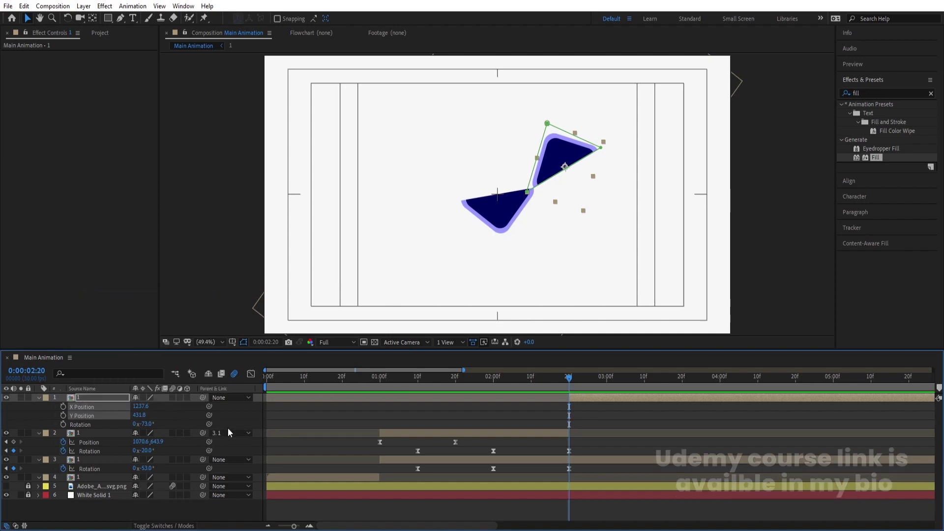
Start keyframing the upper half's X Position, Y Position and Rotation at 0:00:02:20
left_click(63, 407)
left_click(63, 415)
left_click(63, 424)
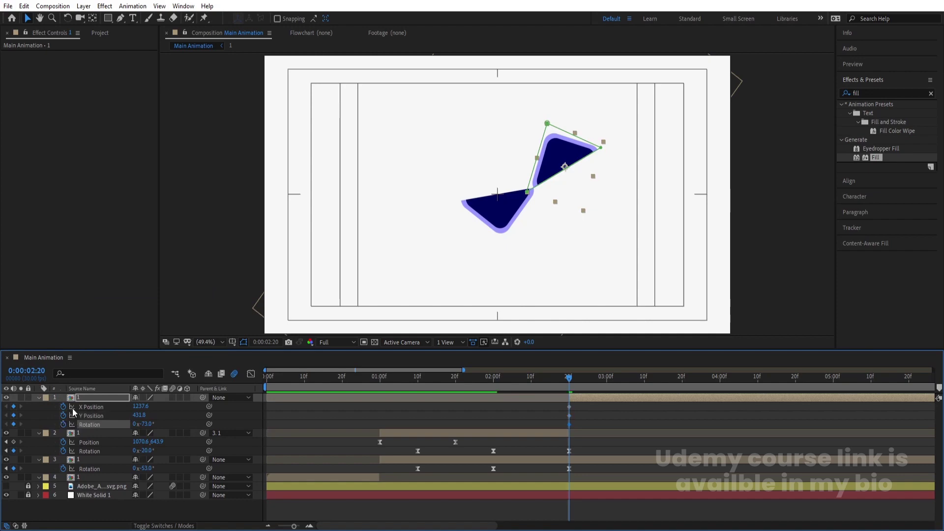
Move the upper half onto the lower one, about X 968, Y 584, at 0:00:04:00, and raise its Y Position to about 137 at 0:00:03:10
left_click_drag(661, 377, 719, 388)
left_click(708, 400)
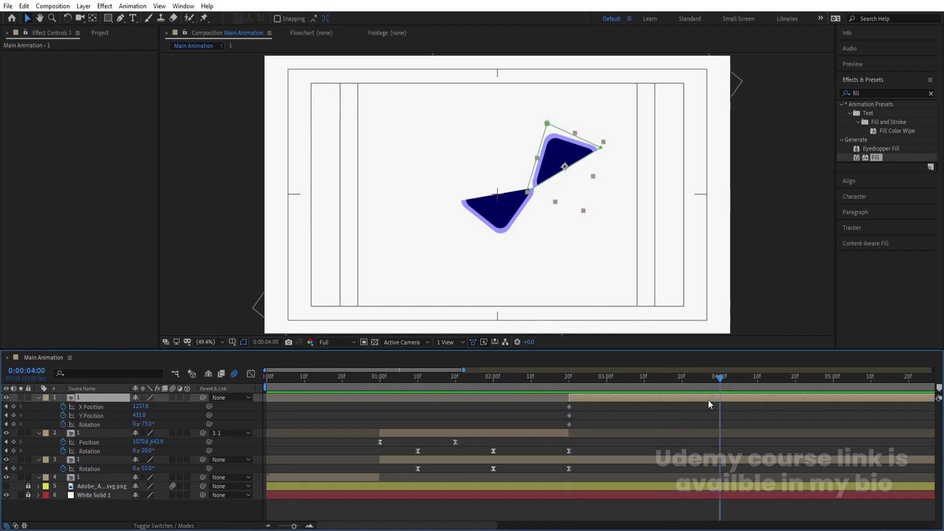
left_click_drag(551, 175, 485, 214)
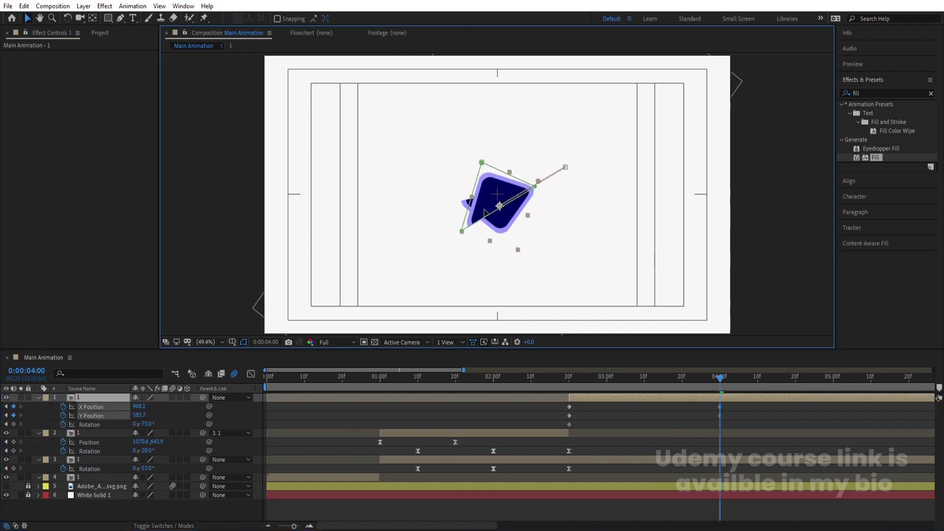
left_click(645, 382)
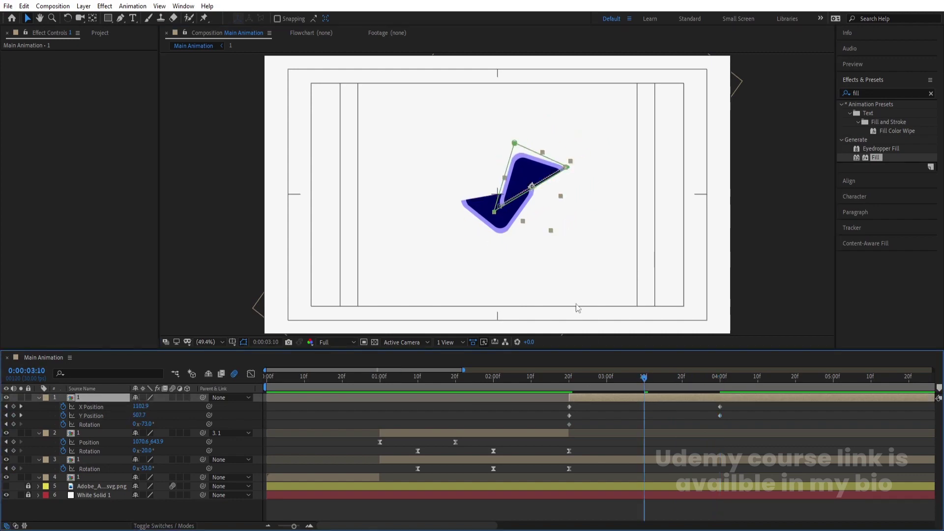
left_click_drag(145, 420, 162, 432)
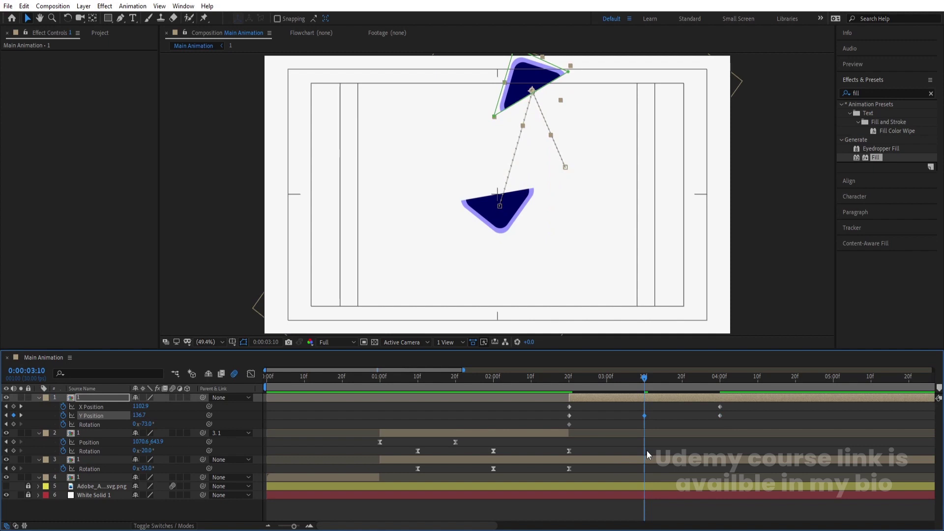
Try a Rotation of 0x+287.0° for the upper half at 0:00:04:00 and preview the jump
key("k")
left_click(136, 426)
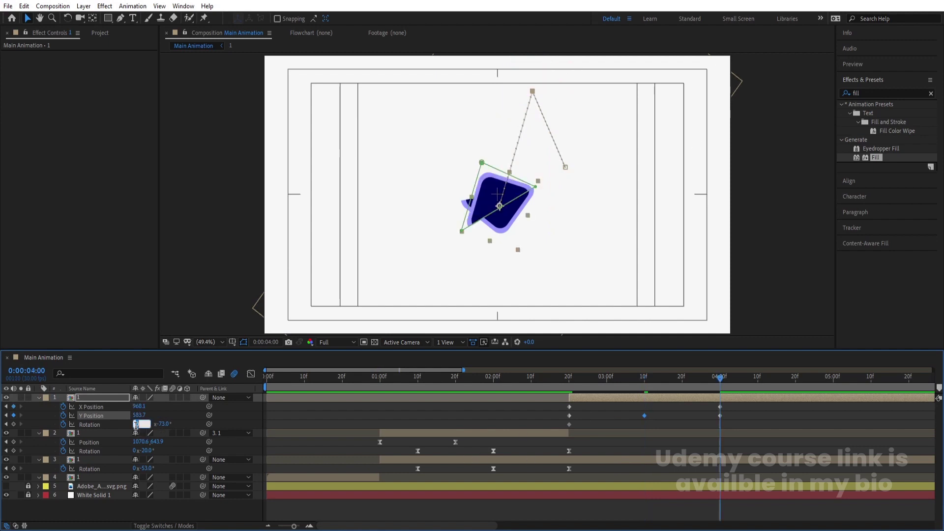
key("Return")
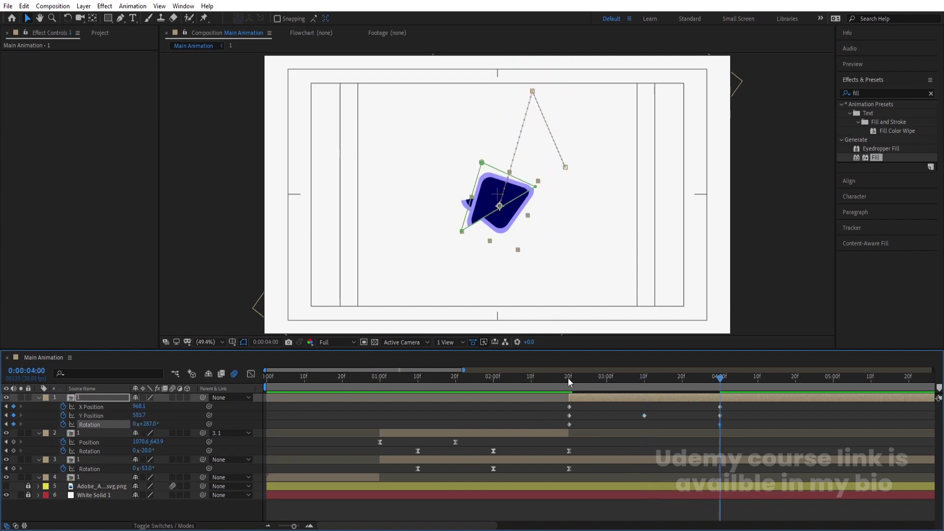
left_click(569, 377)
left_click(638, 379)
key("space")
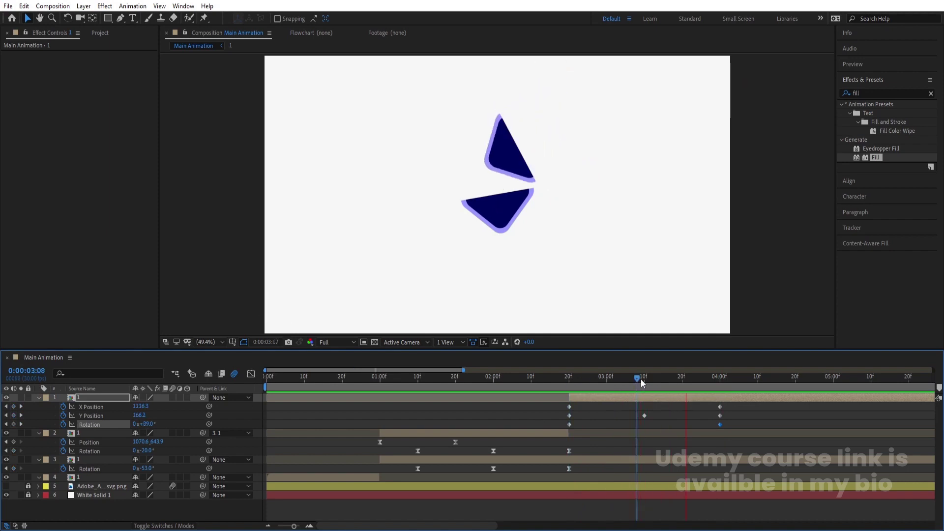
key("space")
Set the upper half's Rotation at 0:00:04:00 to -1x+0.0° and preview from 0:00:02:19
key("k")
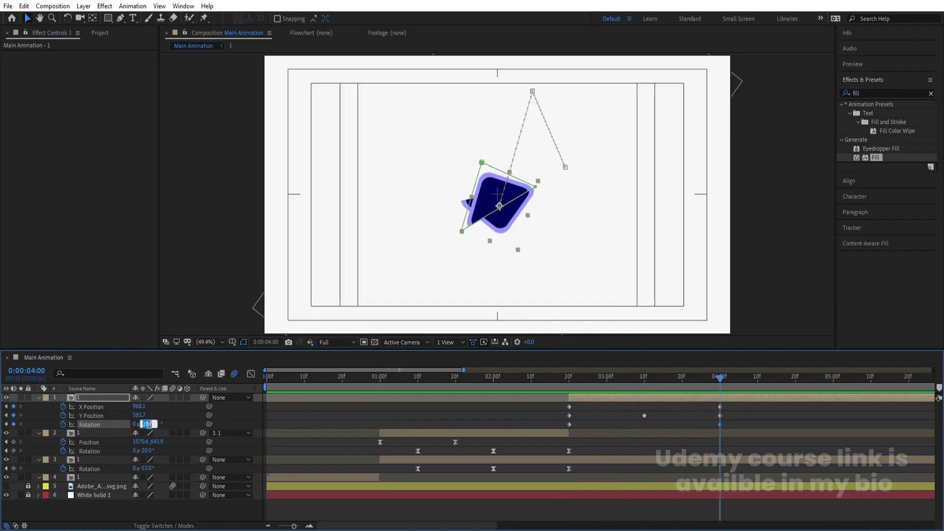
type("0")
key("Return")
key("F2")
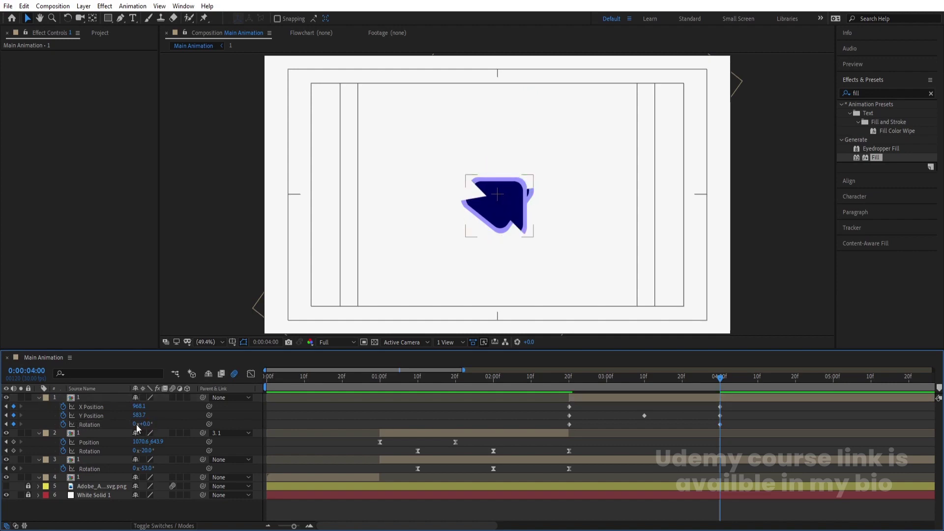
left_click(134, 425)
type("-1")
key("Return")
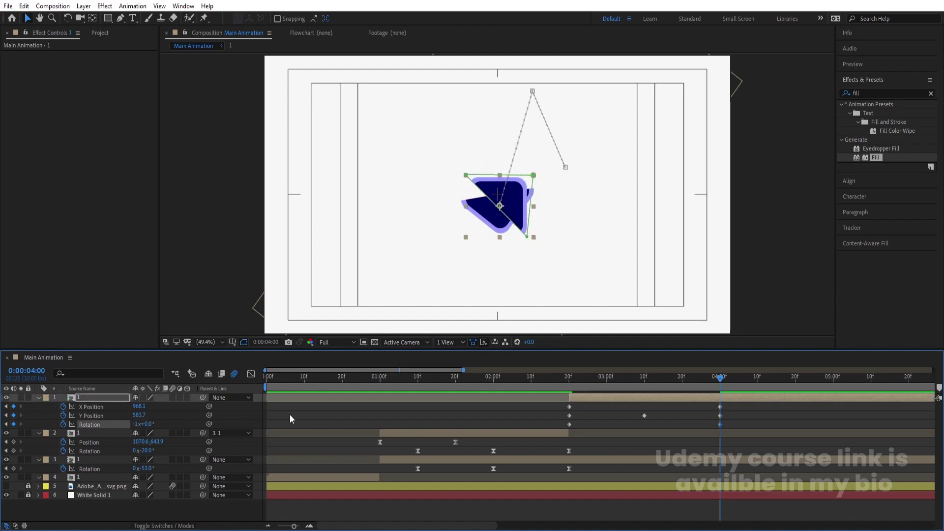
left_click_drag(571, 378, 566, 379)
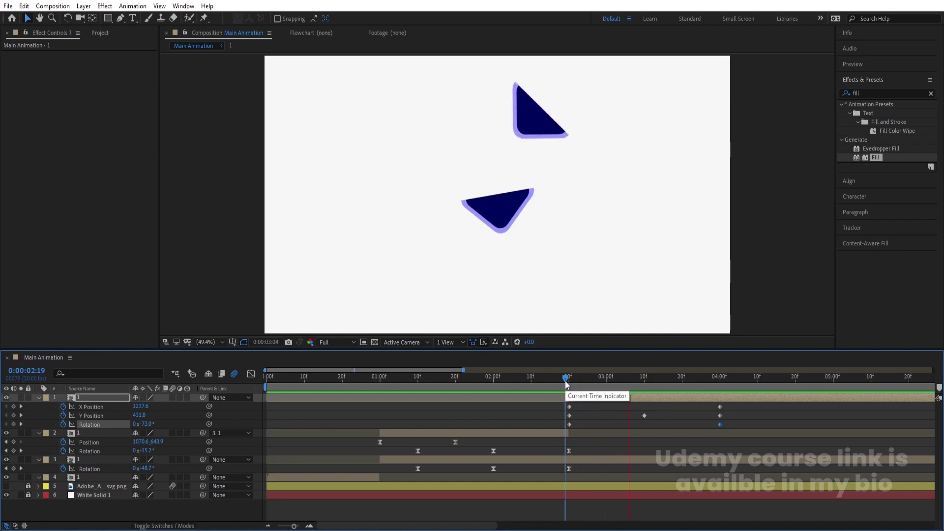
key("space")
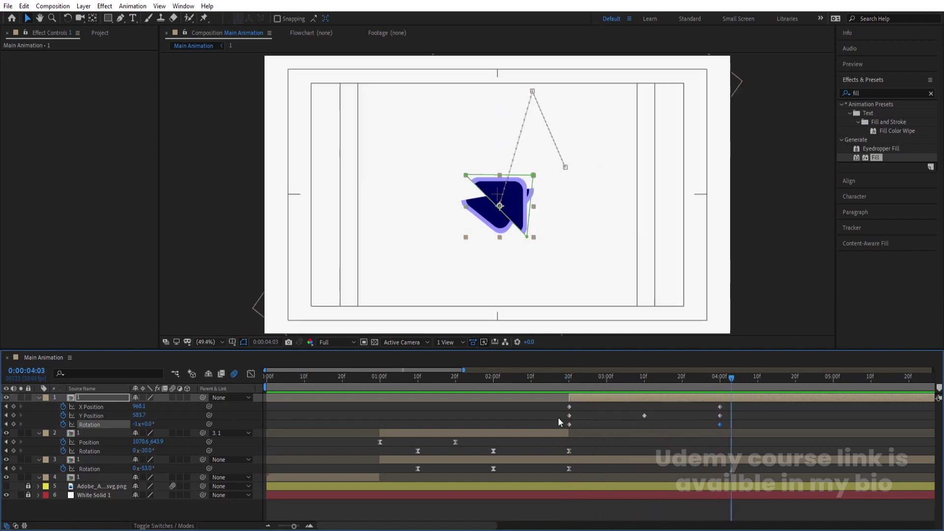
Apply Easy Ease to the three Y Position keyframes and reshape their speed curve to slow around 0:00:03:10 and peak near both ends
left_click(571, 385)
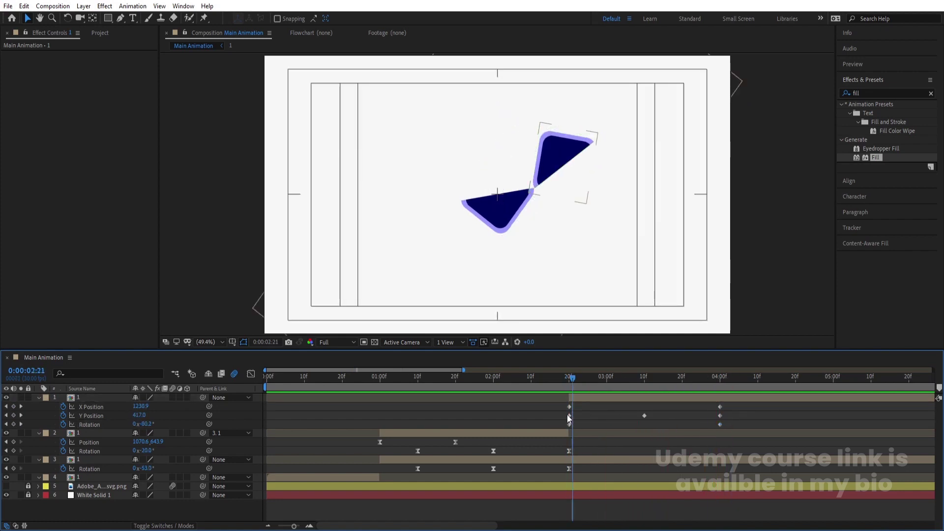
left_click_drag(568, 414, 736, 420)
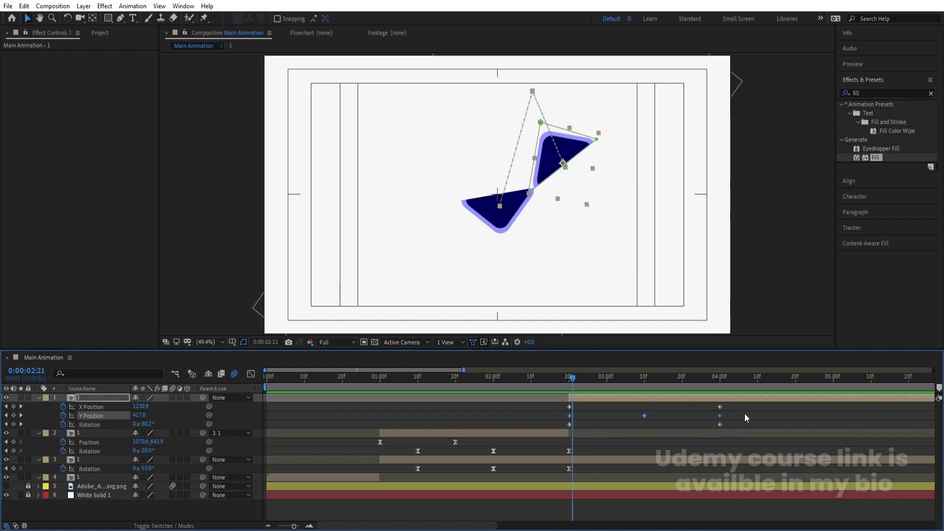
key("F9")
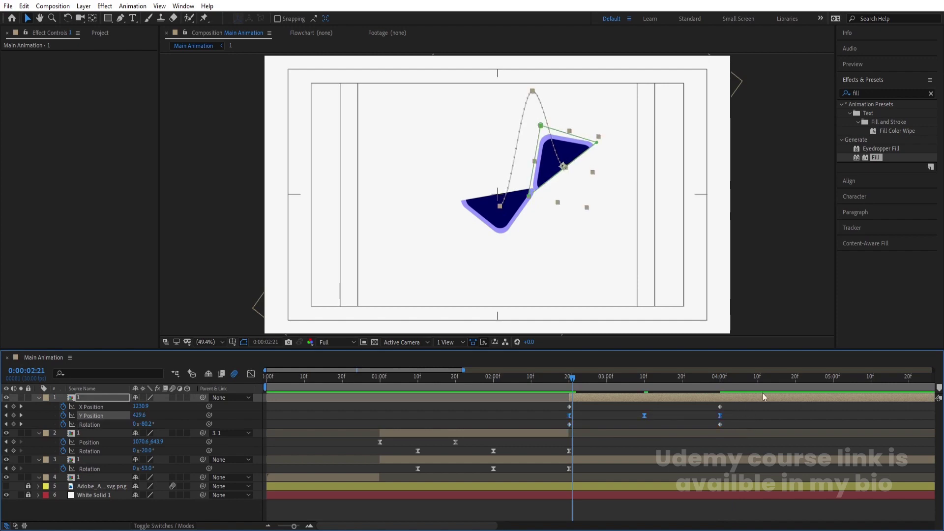
left_click(253, 375)
left_click(645, 460)
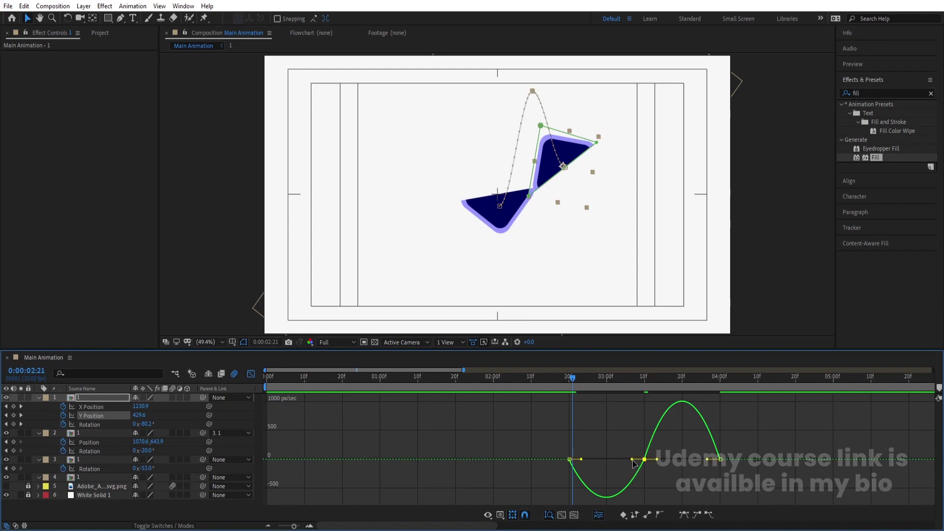
left_click_drag(633, 460, 607, 461)
left_click_drag(657, 436, 676, 439)
mouse_move(590, 441)
left_mouse_down()
mouse_move(560, 486)
mouse_move(574, 459)
left_mouse_up()
left_click_drag(739, 471, 716, 460)
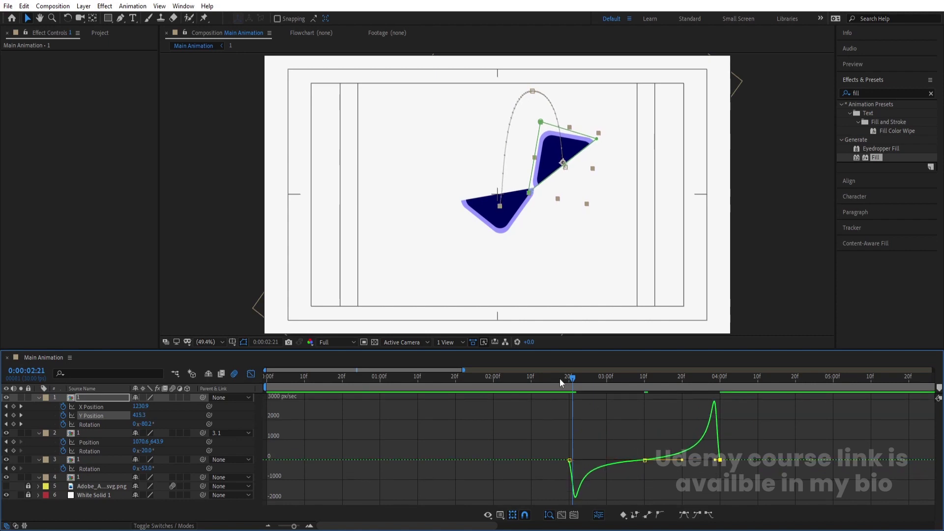
Preview the upper half's arcing jump from 0:00:02:14
left_click(545, 382)
key("space")
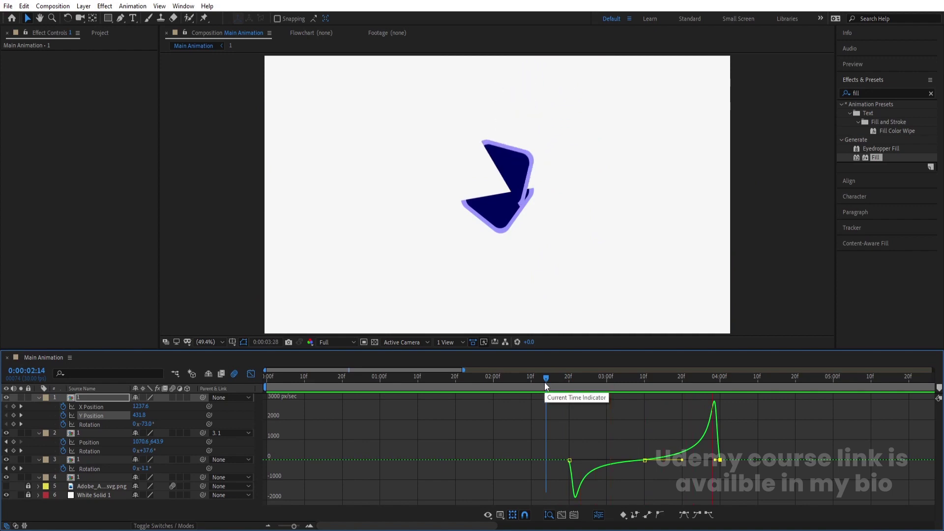
key("space")
Close the Graph Editor and set the upper half's Rotation at 0:00:04:00 to about -1x-39.0°
left_click(251, 374)
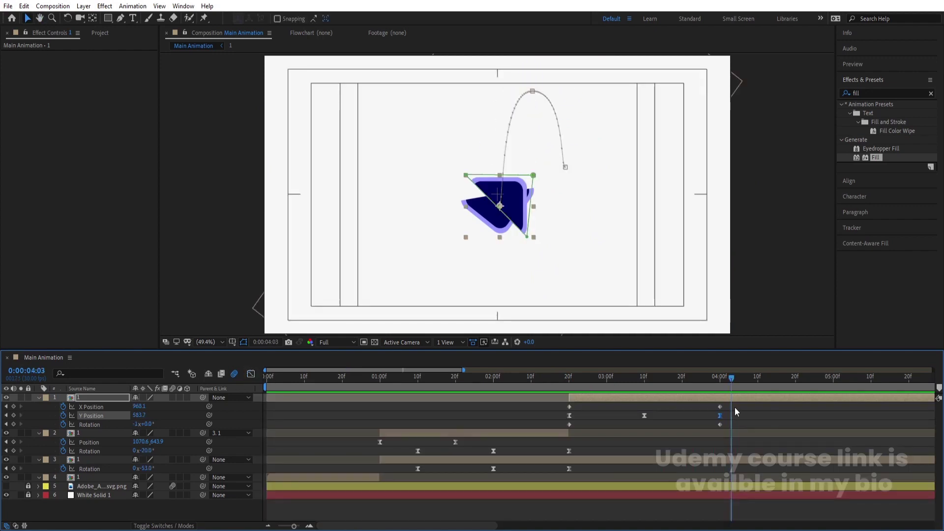
left_click(735, 407)
left_click(729, 395)
key("j")
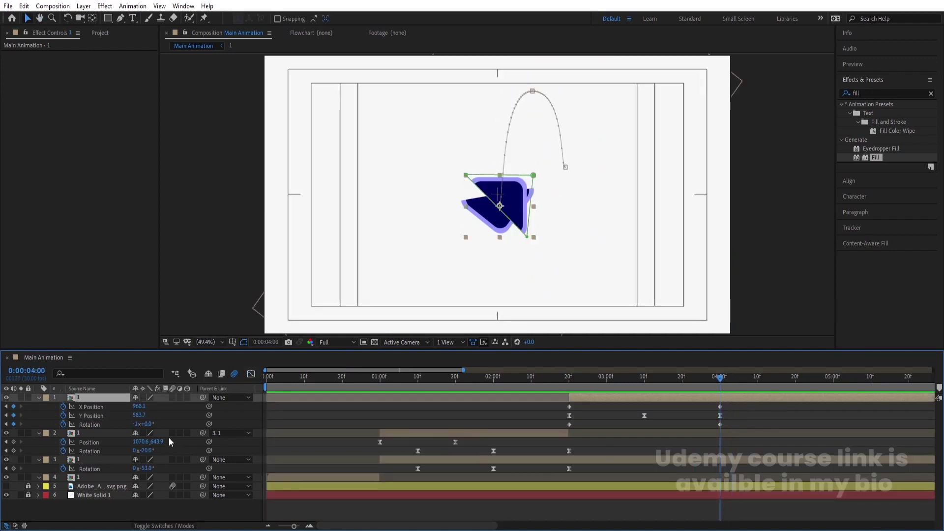
left_click_drag(148, 423, 129, 424)
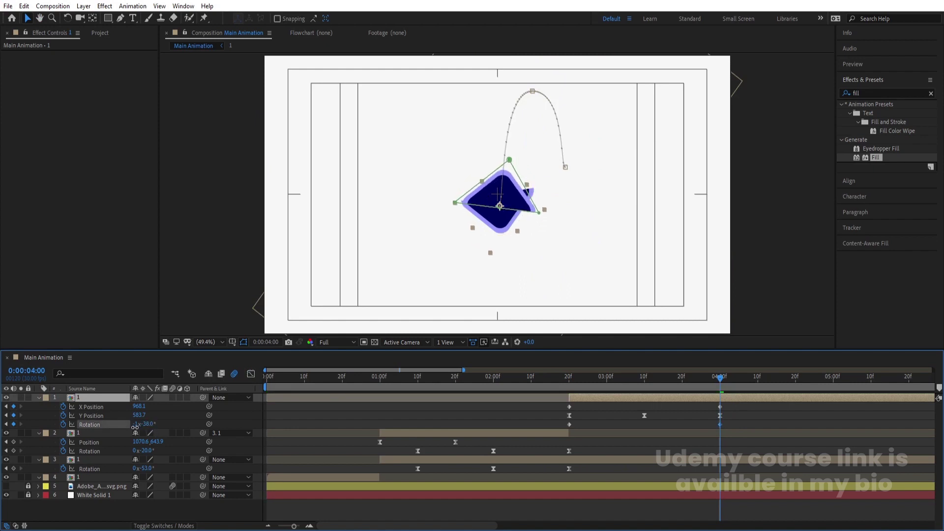
Compress the top layer's X Position, Y Position and Rotation keyframes in time to end at about 0:00:03:11, and preview from 0:00:02:08
left_click_drag(736, 426, 566, 393)
left_click_drag(719, 406, 646, 403)
left_click(525, 382)
key("space")
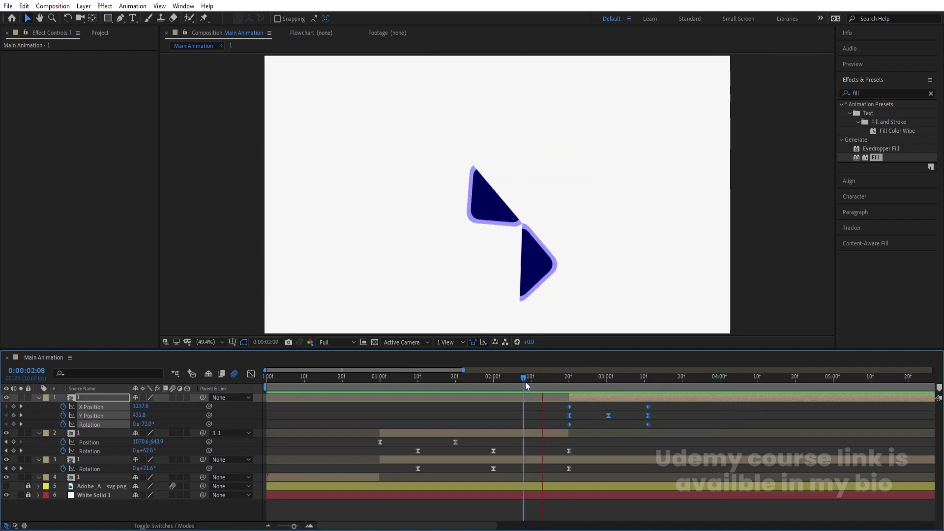
key("space")
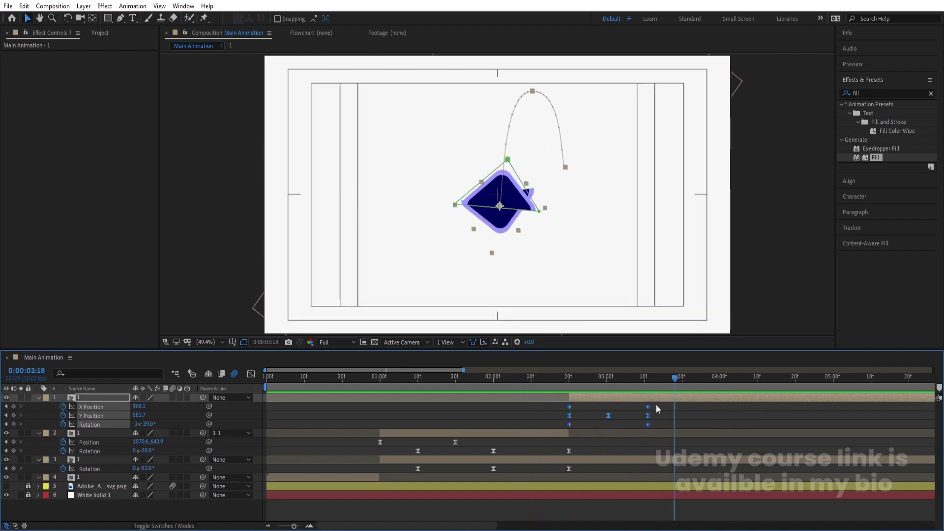
Stretch the selected jump keyframes to end at about 0:00:03:19, and preview from 0:00:01:20 and from the beginning
left_click_drag(648, 403, 678, 404)
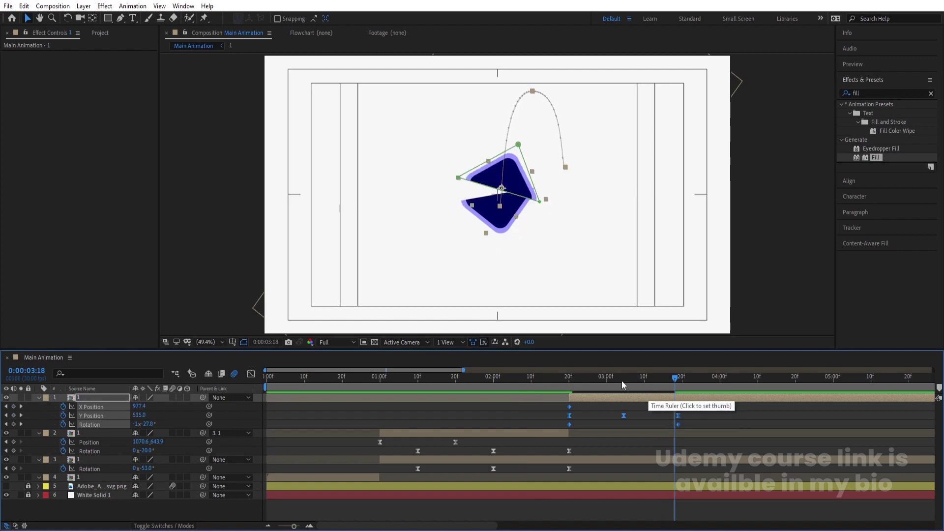
left_click_drag(622, 381, 457, 385)
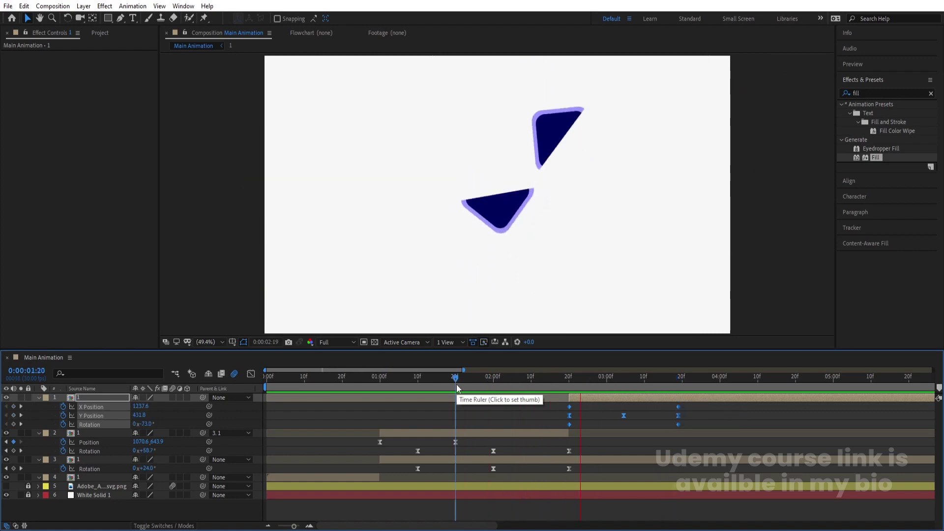
key("space")
left_click_drag(518, 379, 227, 389)
key("space")
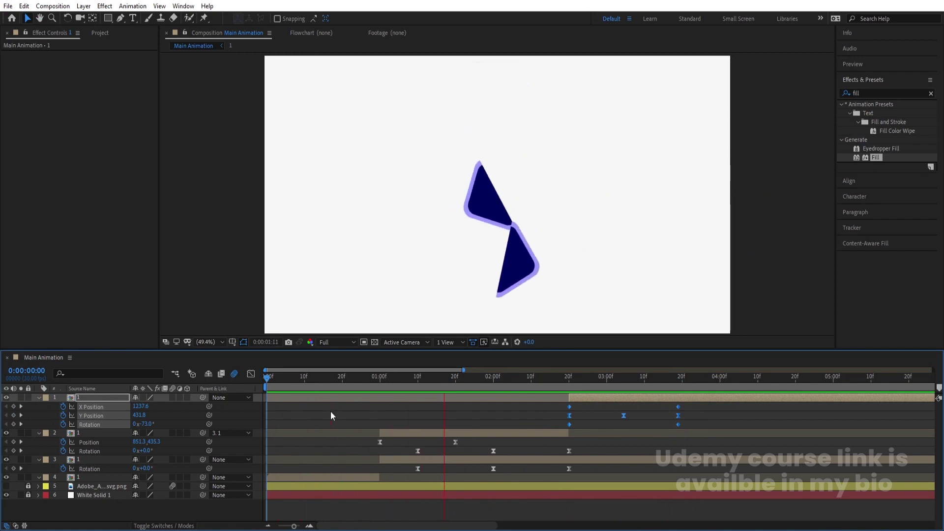
Set the lower half's Rotation (layer 3) at 0:00:03:05 to 0°, while the other half is at the peak of its jump
key("space")
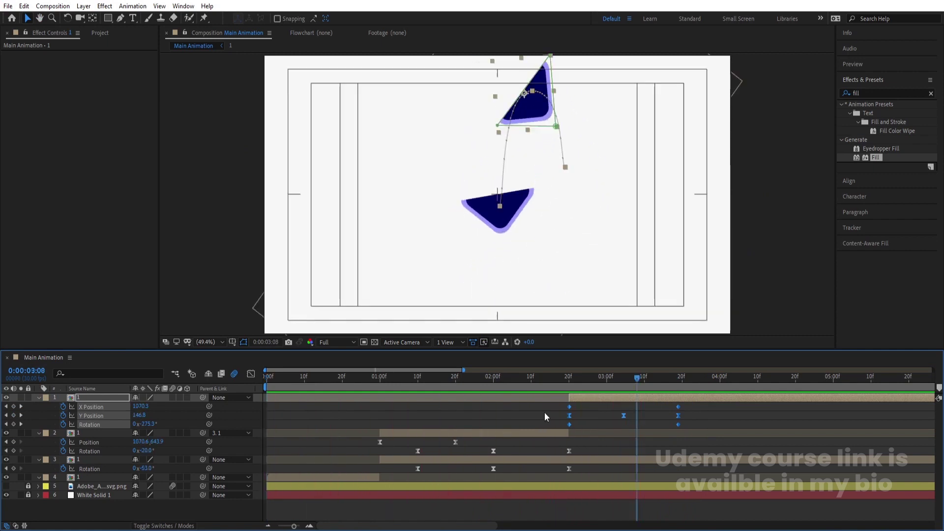
left_click(600, 443)
left_click(597, 459)
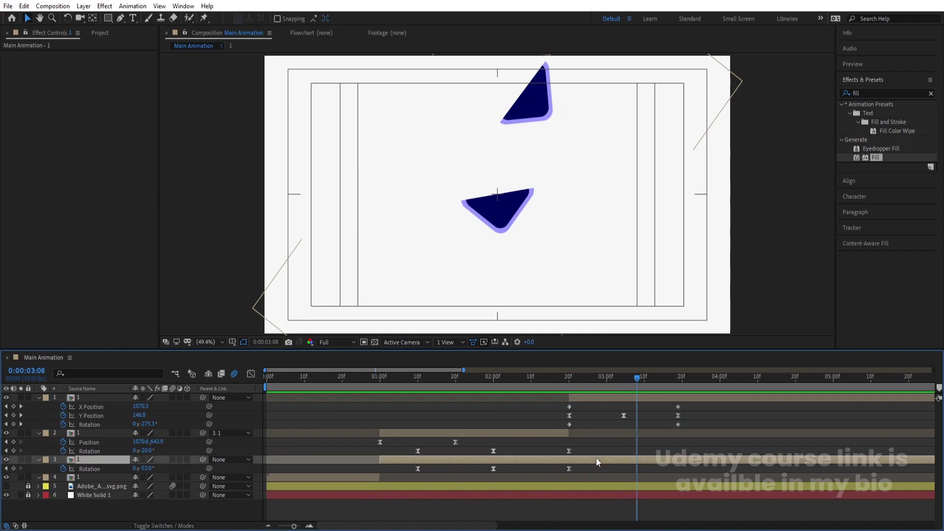
key("space")
key("space")
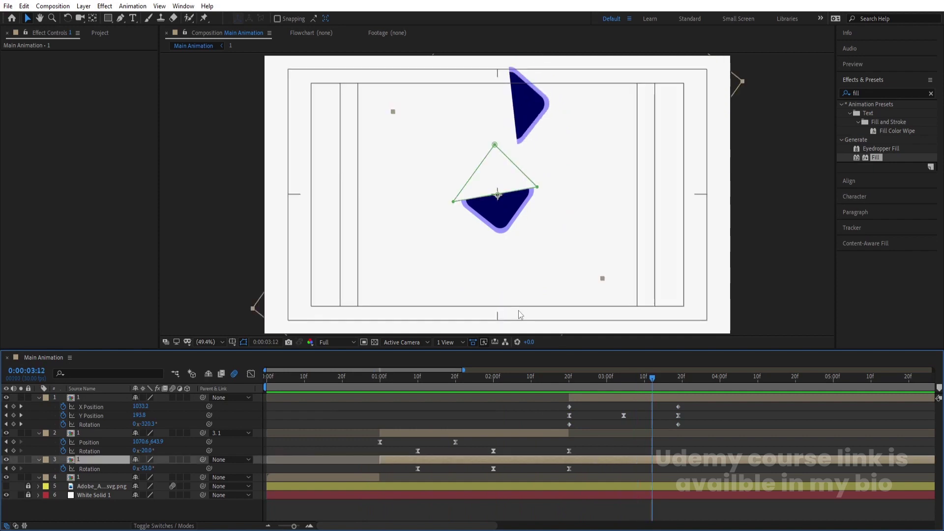
type("j")
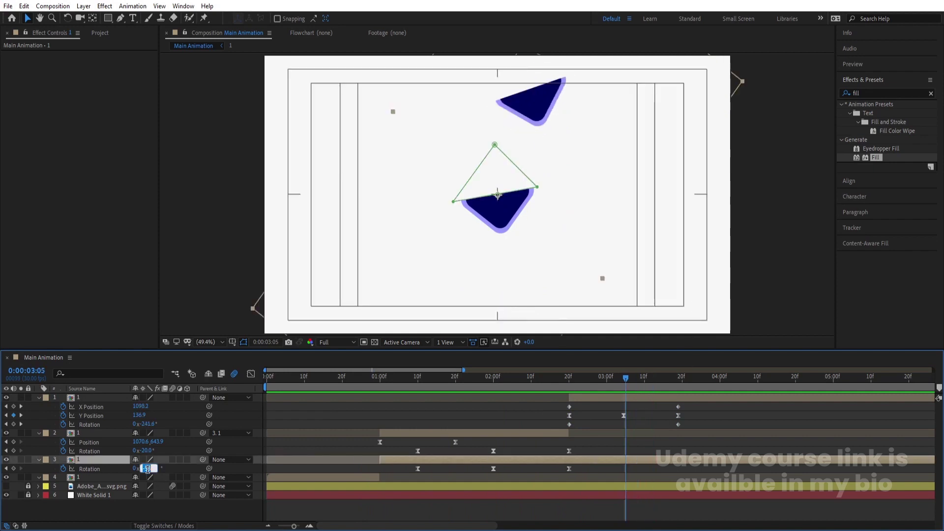
type("0")
key("Return")
Preview the lower half's return rotation from around 0:00:02:15 and from the beginning
key("space")
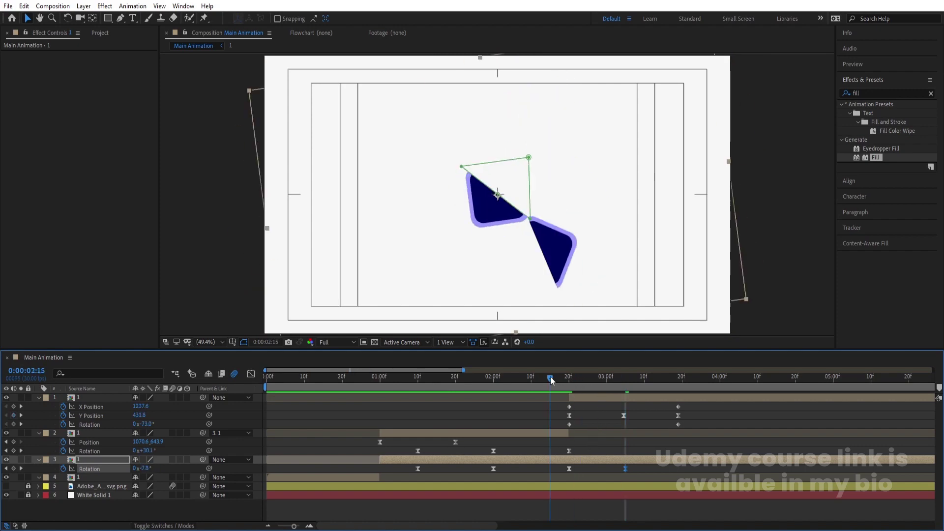
key("space")
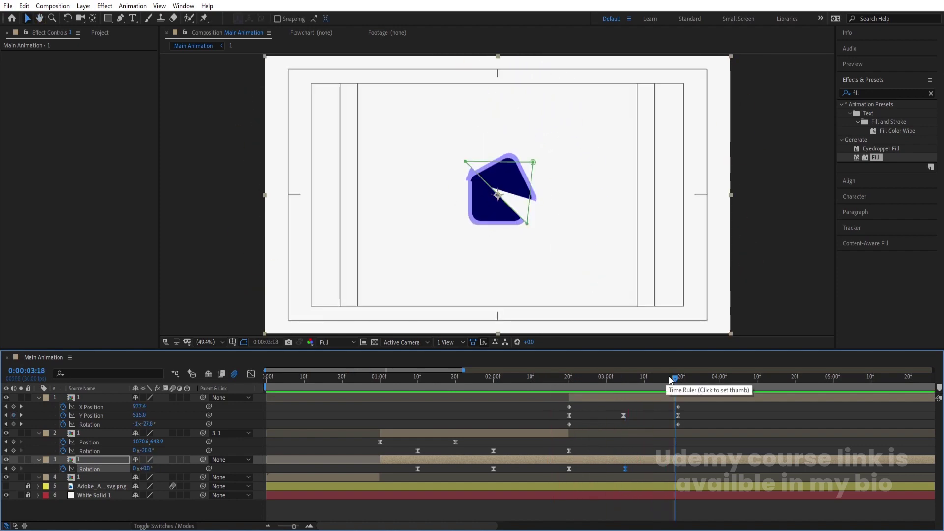
left_click_drag(675, 378, 264, 396)
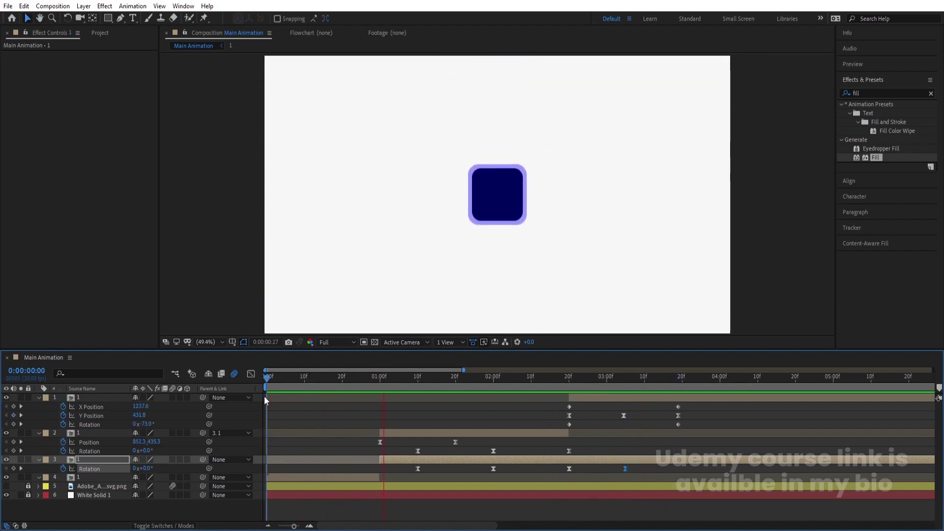
key("space")
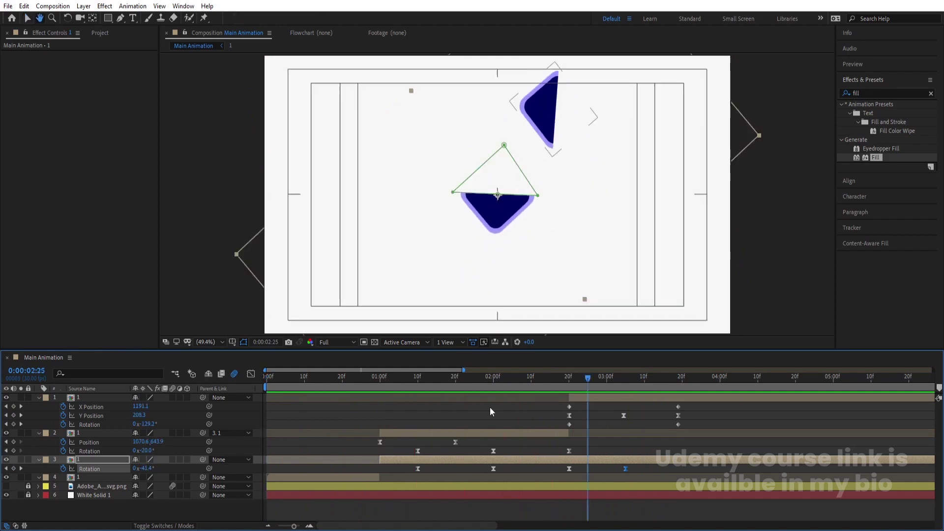
Sharpen the speed curve of layer 2's two Position keyframes into a steep mid-move peak and preview the slide from 0:00:00:28
left_click_drag(414, 375, 388, 388)
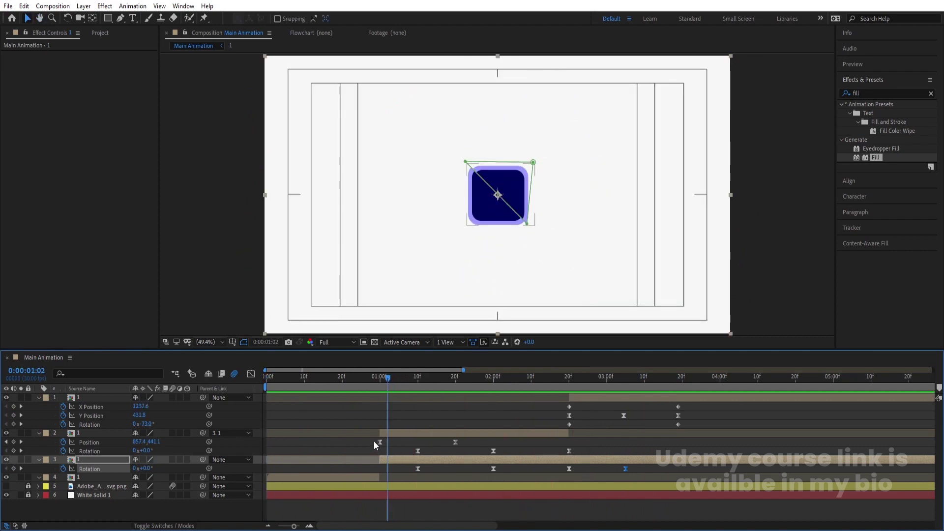
left_click_drag(373, 440, 469, 441)
key("space")
key("space")
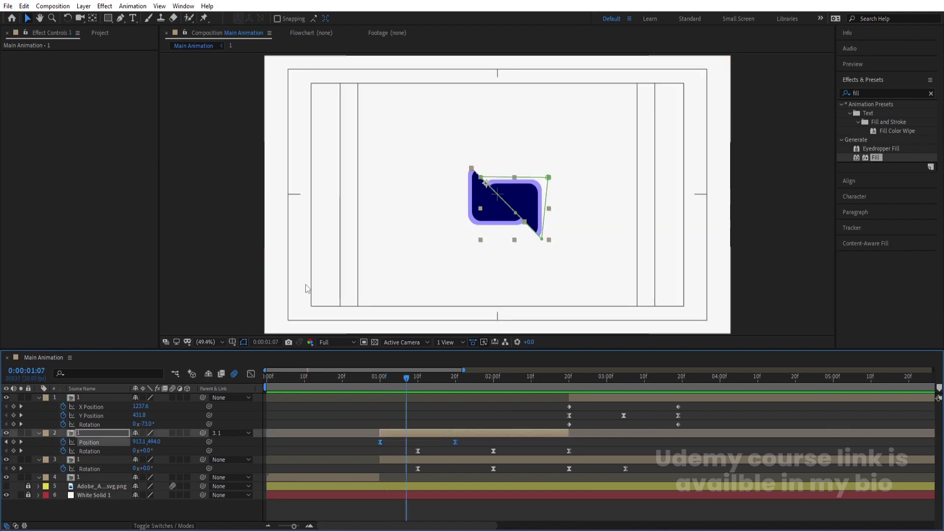
left_click(252, 374)
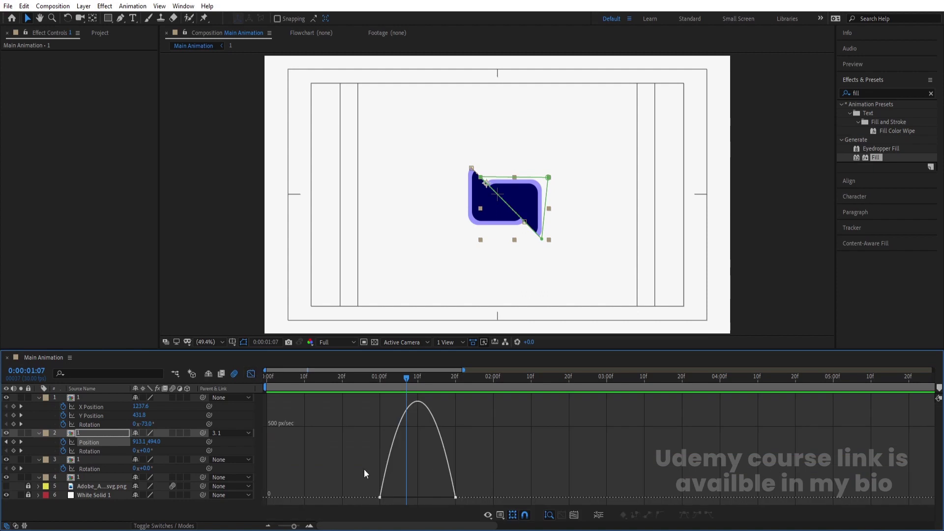
left_click_drag(364, 469, 407, 494)
left_click(374, 375)
key("space")
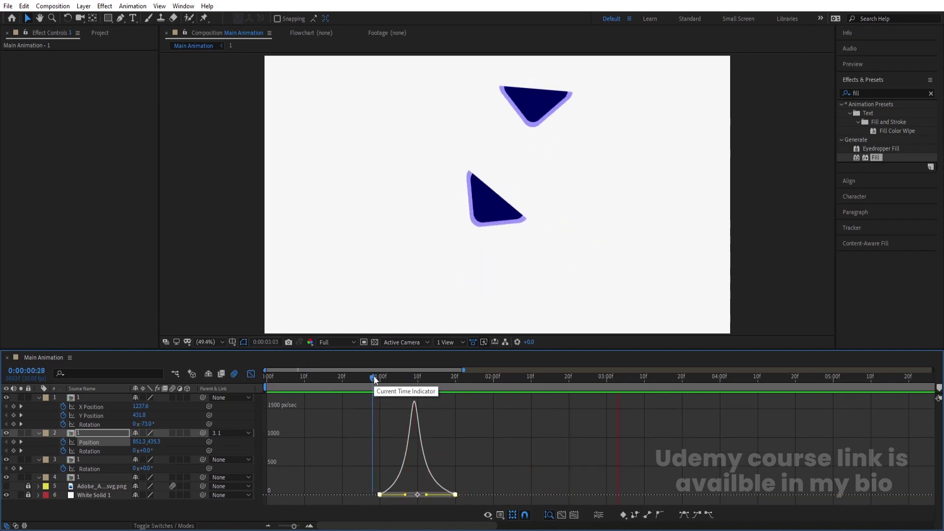
Close the Graph Editor and preview the whole animation from the beginning
key("space")
left_click(251, 373)
key("space")
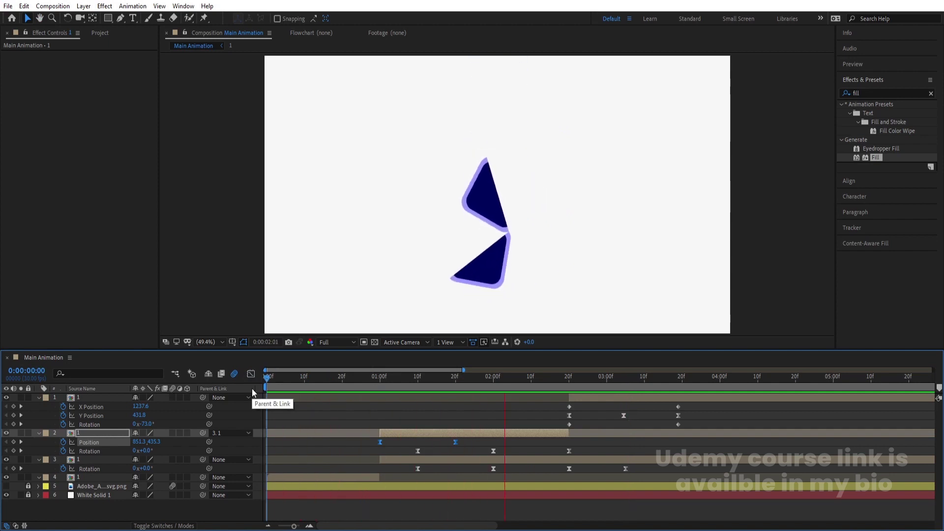
key("space")
key("space")
key("space")
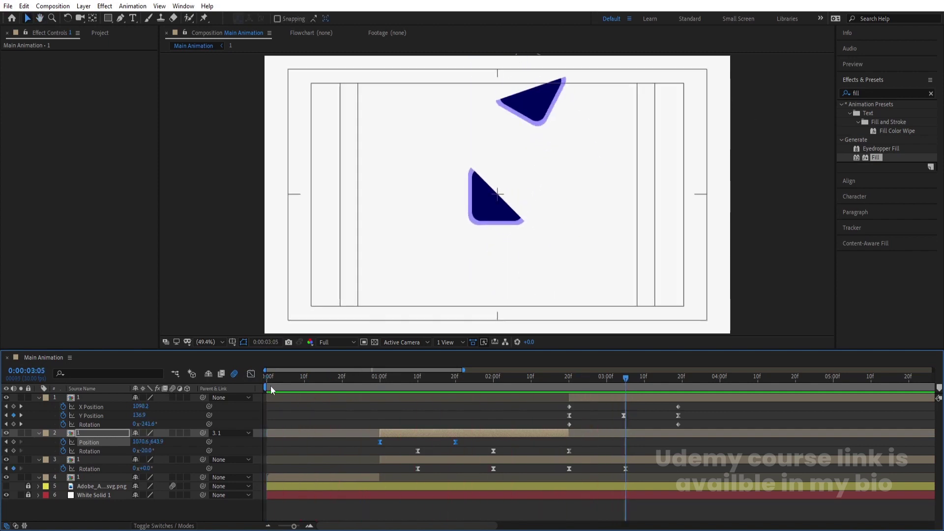
key("space")
key("space")
At 0:00:01:00, draw a straight diagonal line with the Pen tool from beyond the square's lower-right corner to beyond its upper-left corner
mouse_move(374, 379)
left_mouse_down()
mouse_move(360, 380)
mouse_move(402, 386)
mouse_move(382, 377)
left_mouse_up()
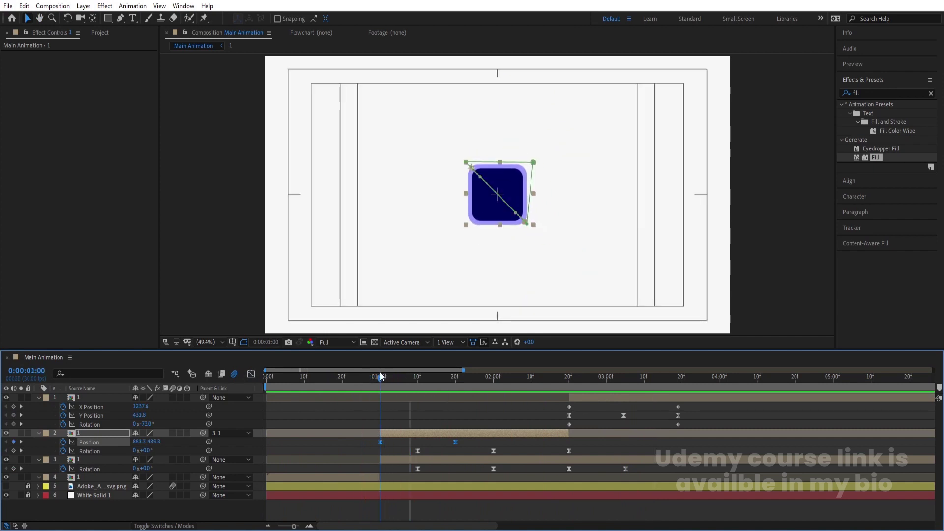
left_click(429, 219)
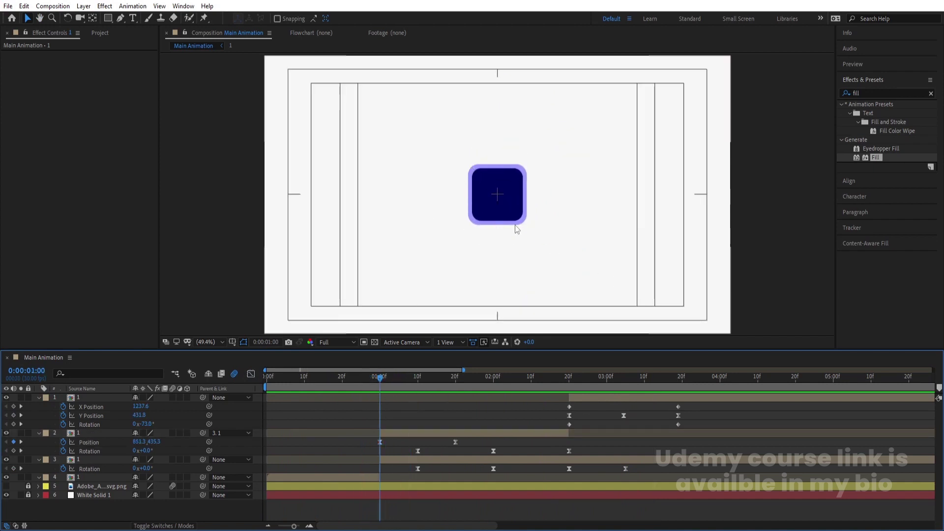
left_click(120, 18)
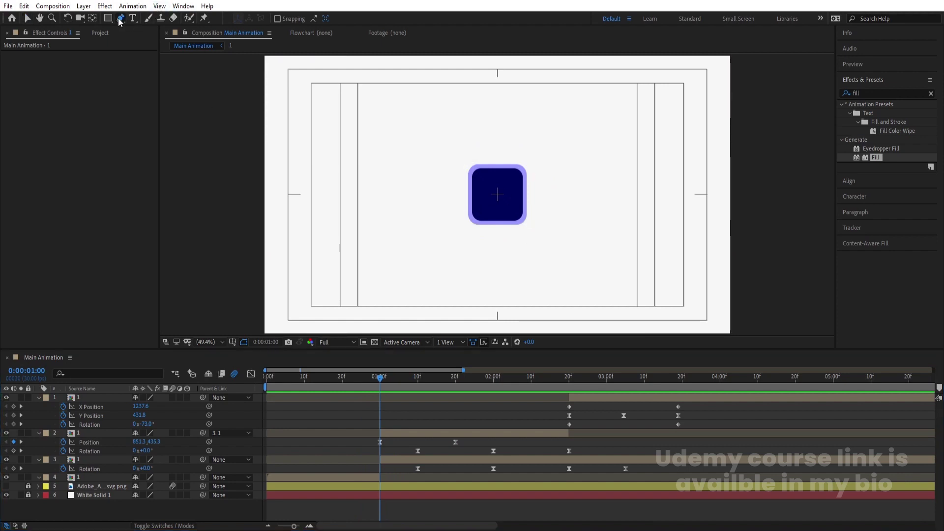
left_click(537, 234)
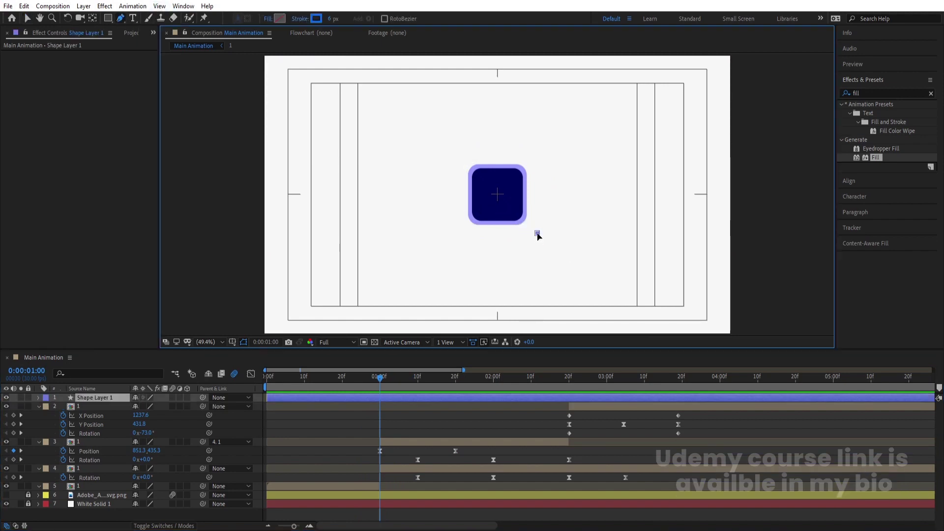
left_click(461, 156)
left_click_drag(461, 158, 458, 158)
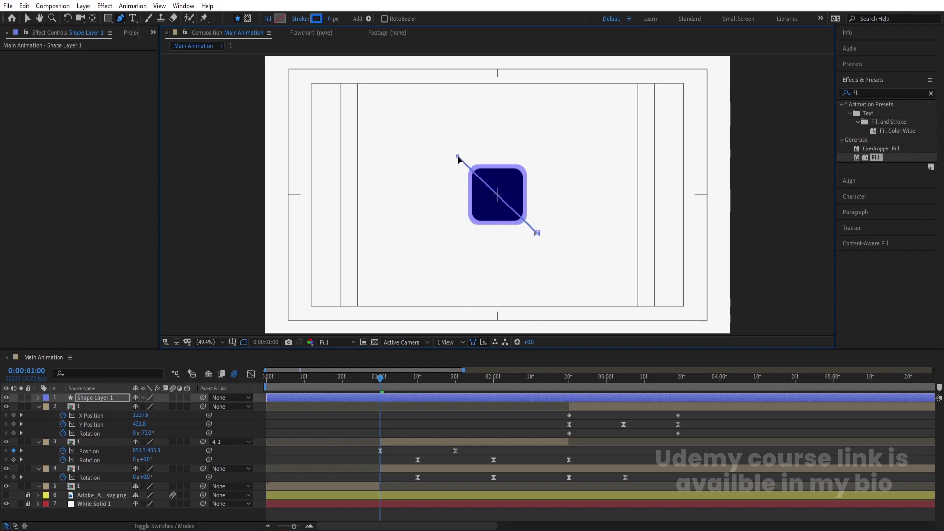
Change the diagonal line's stroke colour to purple 7700FD
left_click(320, 19)
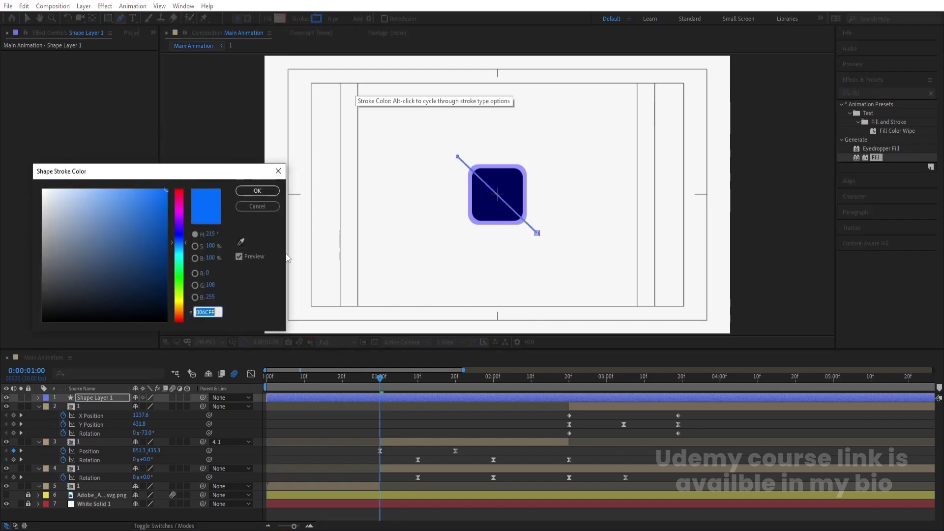
left_click(241, 241)
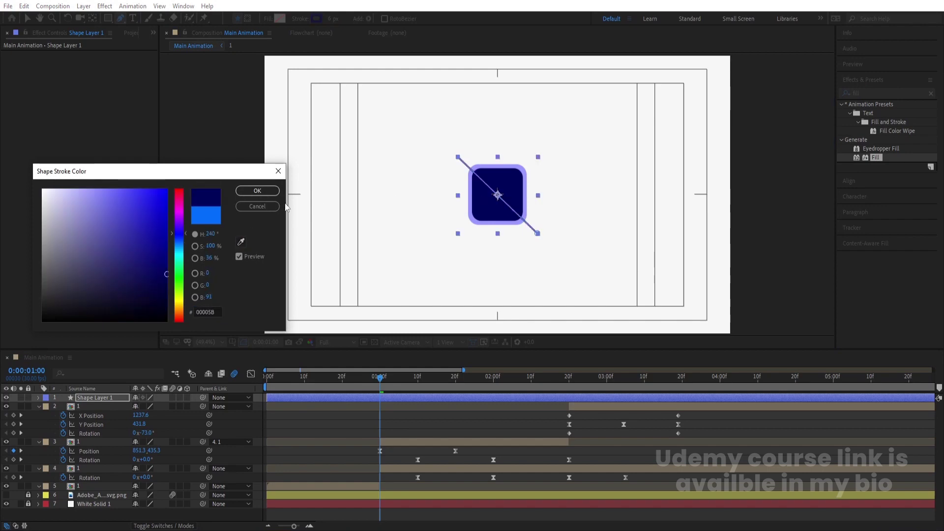
mouse_move(159, 240)
left_mouse_down()
mouse_move(170, 218)
mouse_move(178, 224)
left_mouse_up()
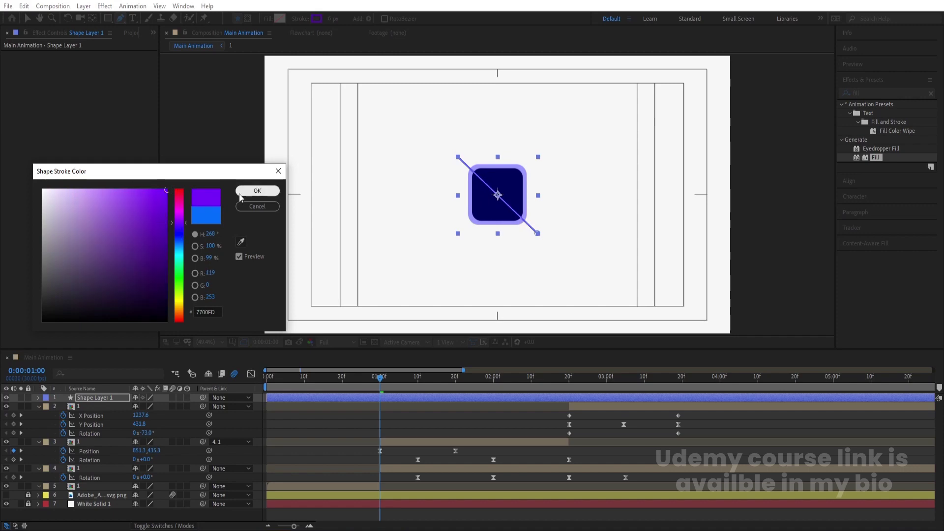
left_click(257, 191)
left_click(407, 418)
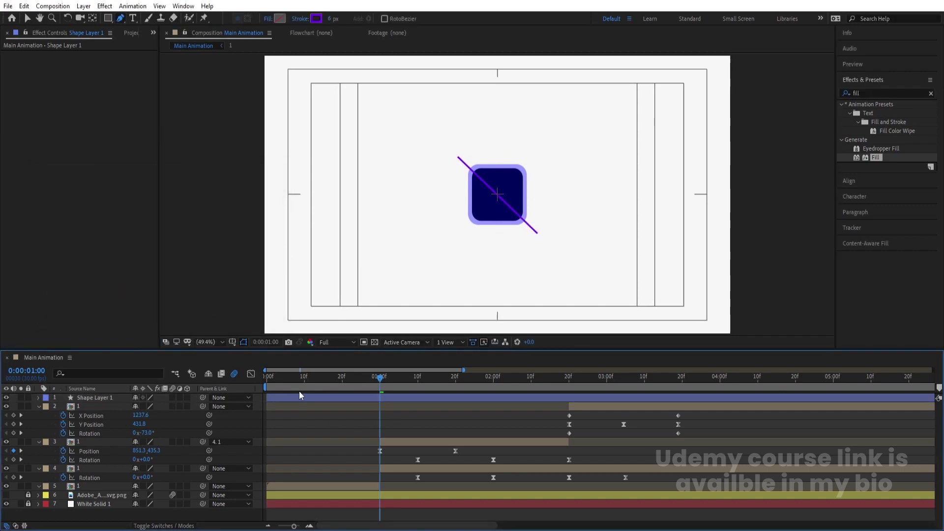
Trim the start of Shape Layer 1 to 0:00:01:00
left_click(340, 400)
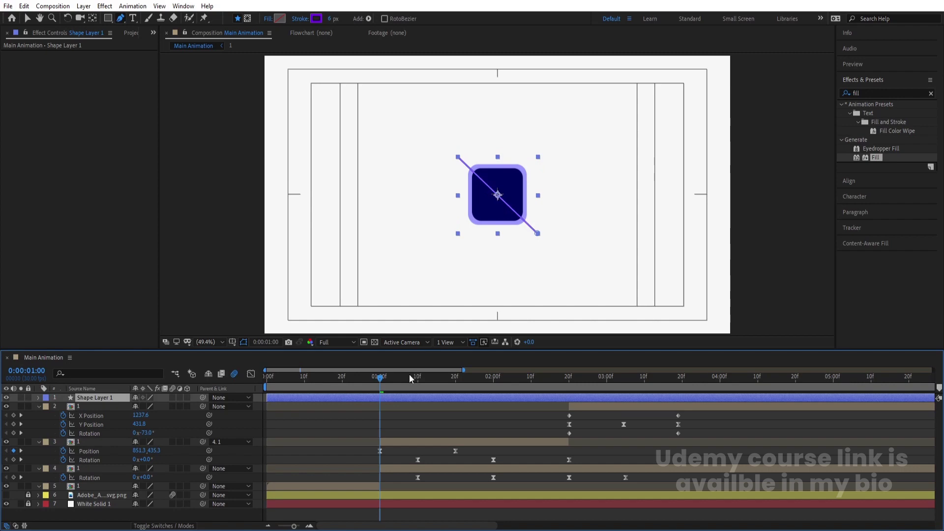
key("equal")
mouse_move(377, 381)
left_mouse_down()
mouse_move(364, 385)
mouse_move(382, 387)
left_mouse_up()
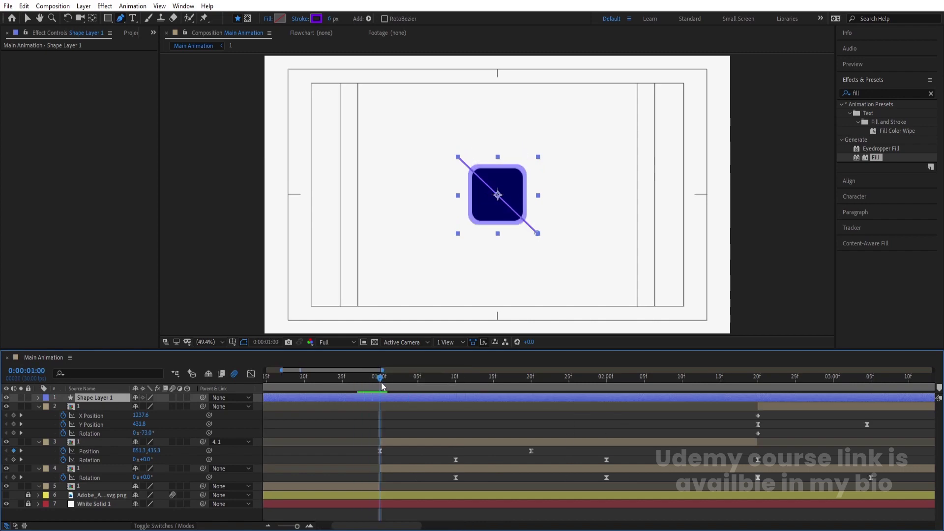
key("alt+bracketleft")
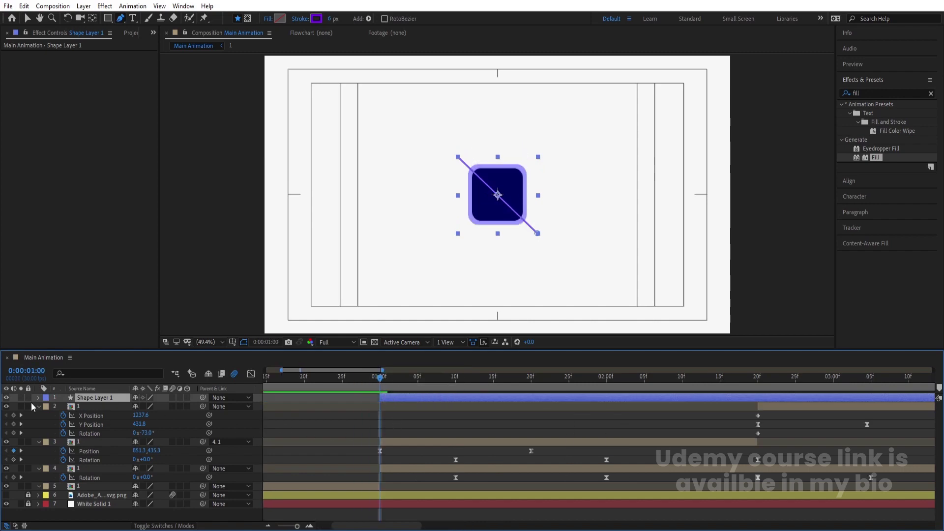
Add Trim Paths to Shape Layer 1 and expand its settings
left_click(37, 397)
left_click(195, 408)
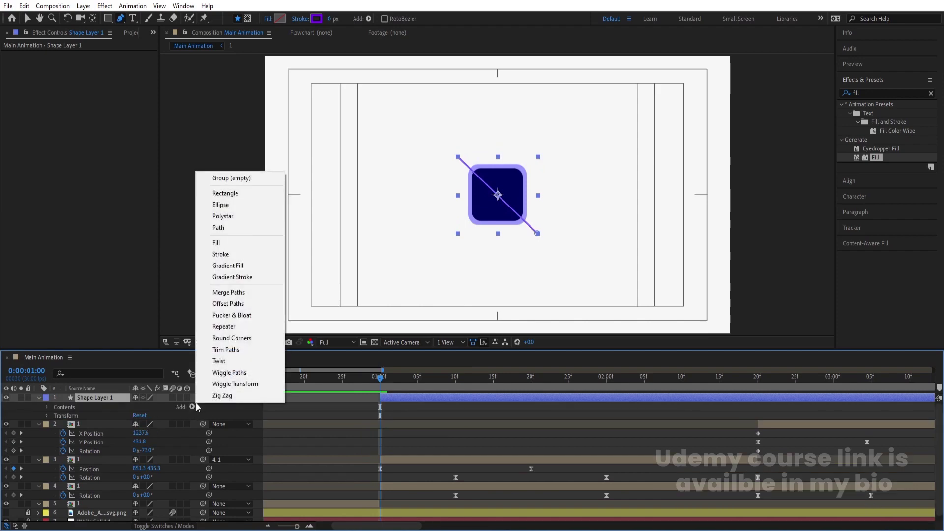
left_click(220, 361)
left_click(55, 425)
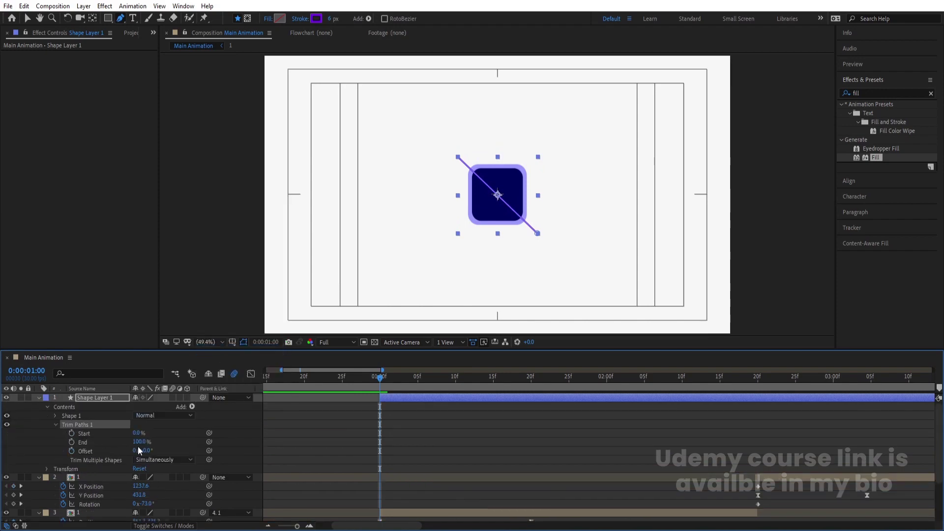
Set Trim Paths Start to 100% with End kept at 100%, and add keyframes for both at 0:00:01:00
left_click_drag(142, 442, 39, 443)
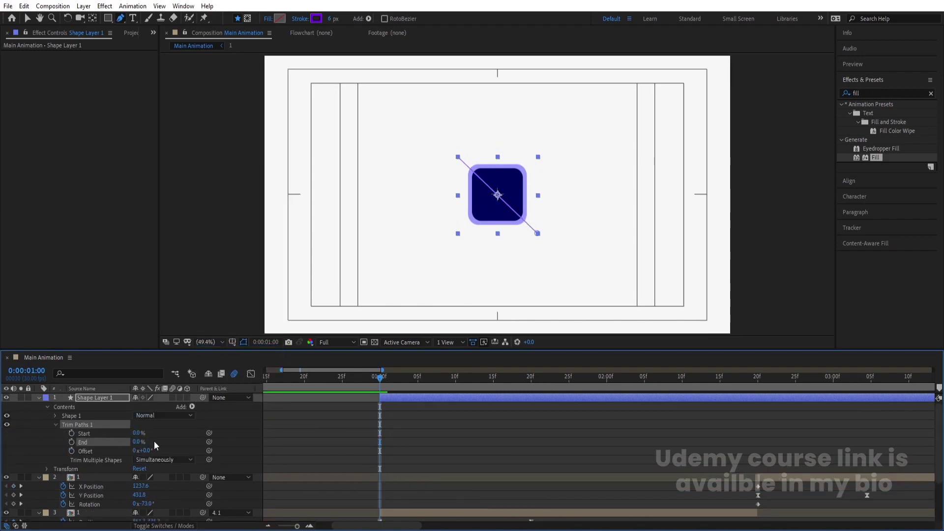
key("ctrl+z")
left_click_drag(135, 432, 148, 431)
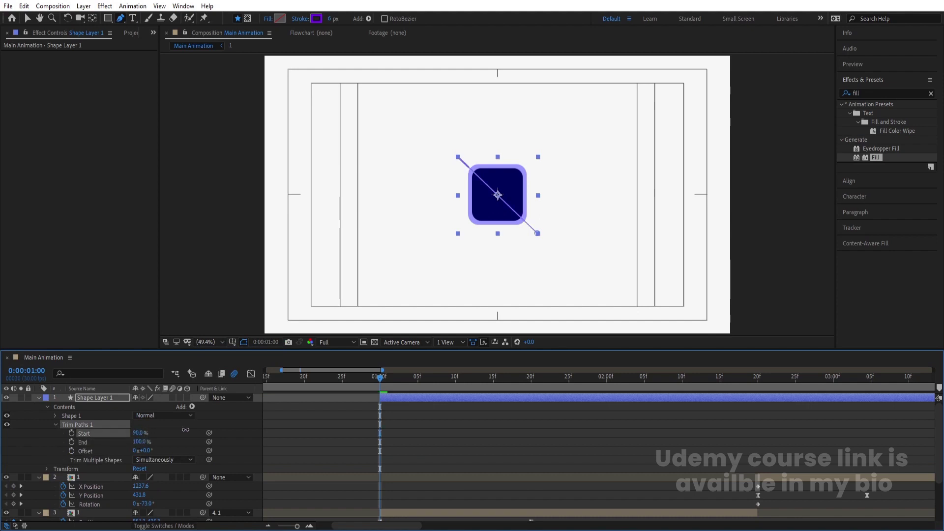
left_click(72, 441)
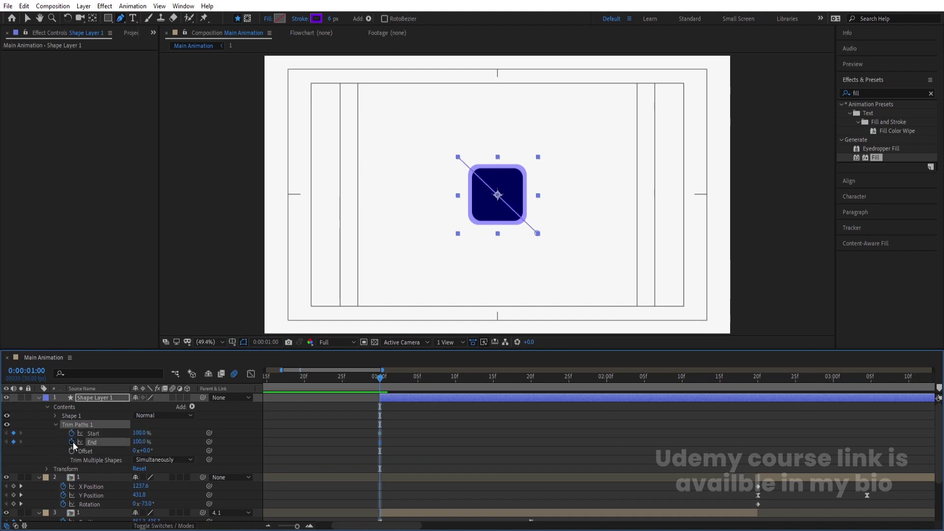
Set Trim Paths Start and End to 0% at 0:00:01:06
key("space")
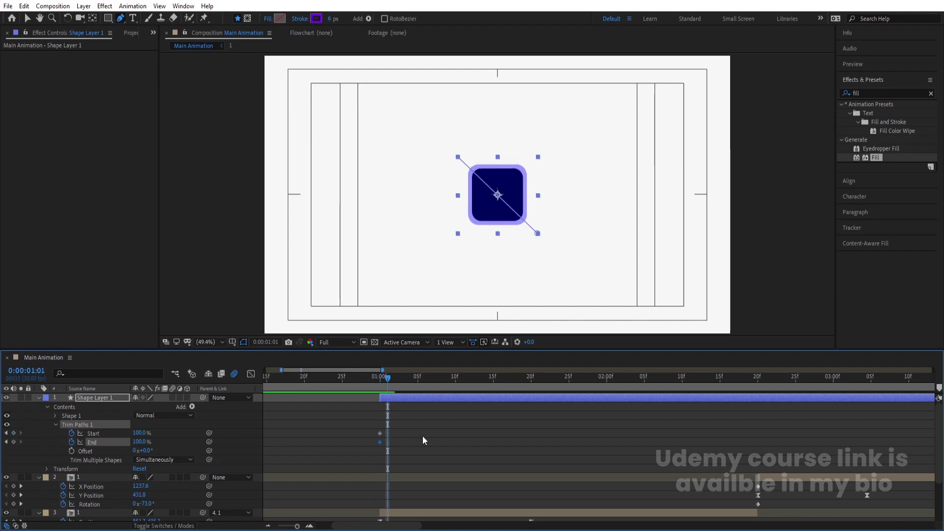
key("Page_Down")
left_click(423, 435)
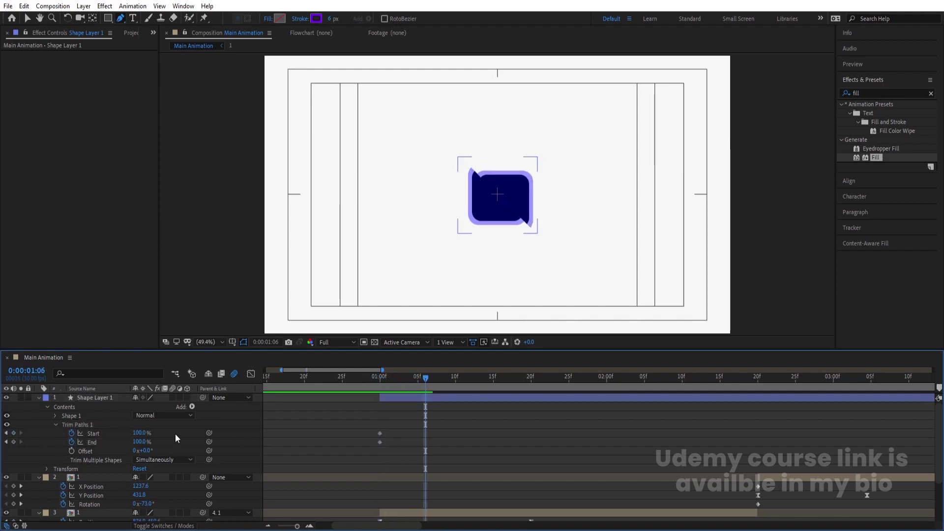
left_click_drag(142, 442, 93, 433)
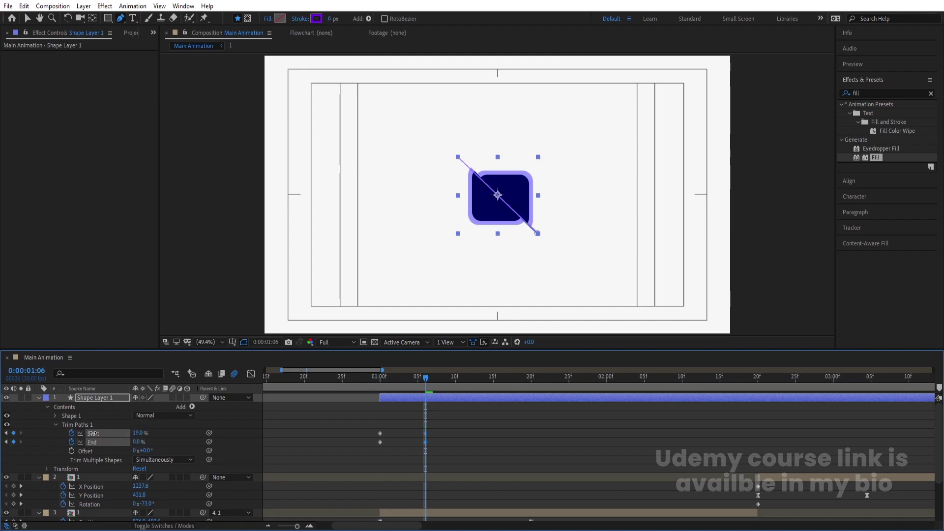
left_click(44, 434)
Offset the Trim Paths End keyframes two frames later to 0:00:01:02 and 0:00:01:08, previewing the slash from 0:00:00:29
left_click_drag(365, 448, 432, 441)
left_click(373, 378)
key("space")
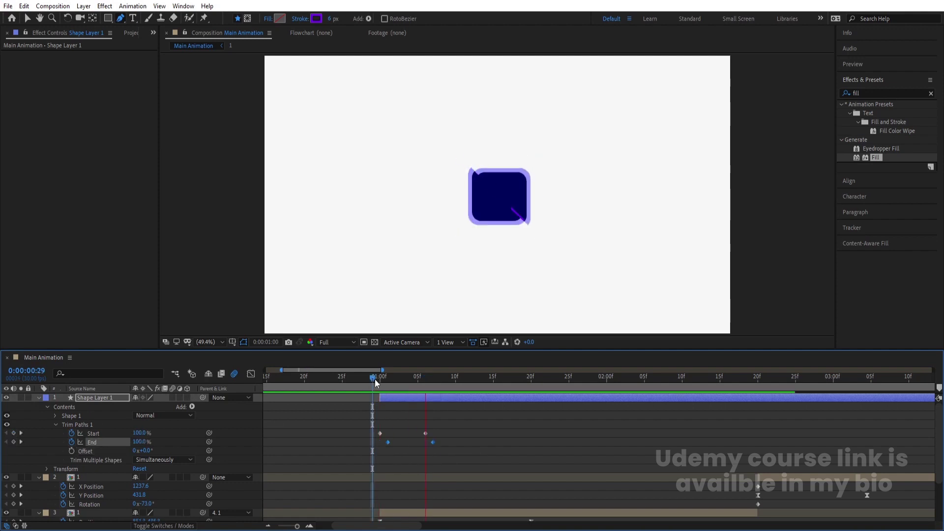
key("space")
left_click_drag(434, 442, 441, 441)
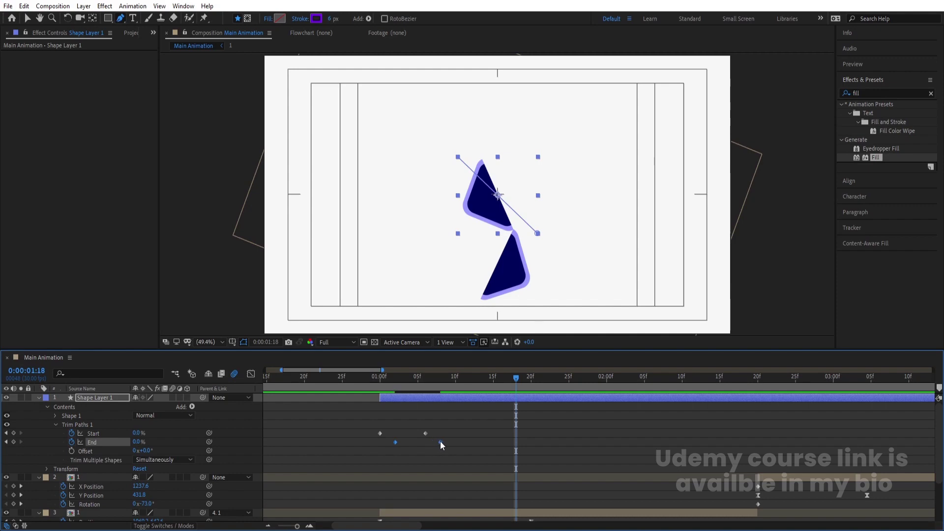
Preview the line slash across the square from just before 0:00:01:00
left_click(373, 379)
key("space")
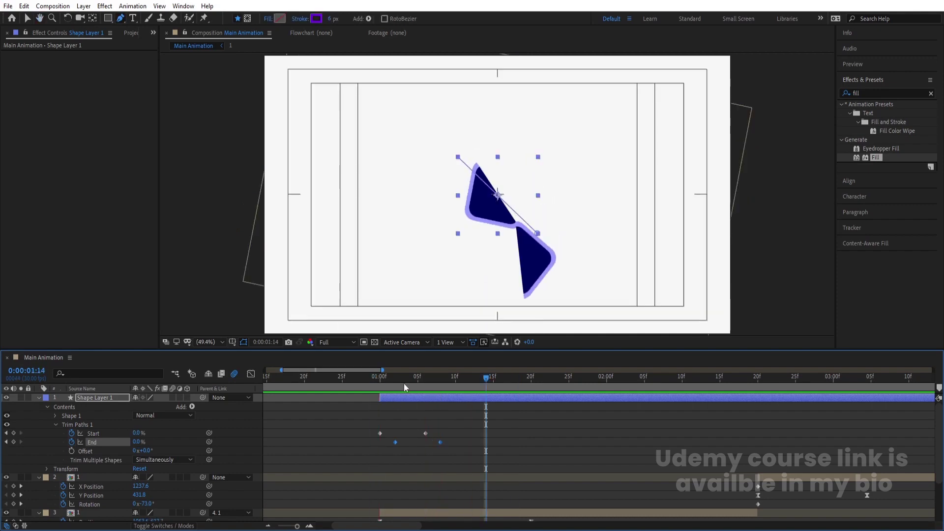
left_click_drag(402, 382, 374, 382)
key("space")
key("space")
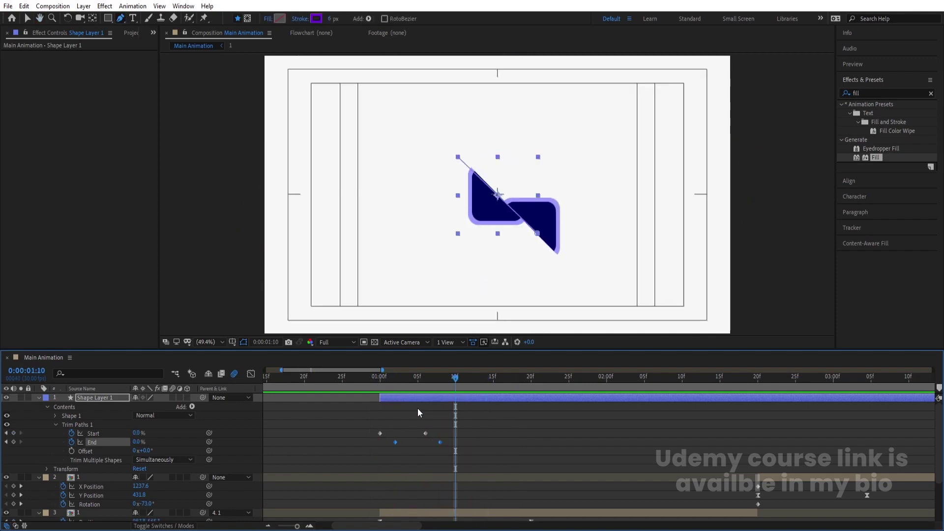
Extend both ends of the slash line diagonally well beyond the square, and preview the longer slash
left_click(451, 402)
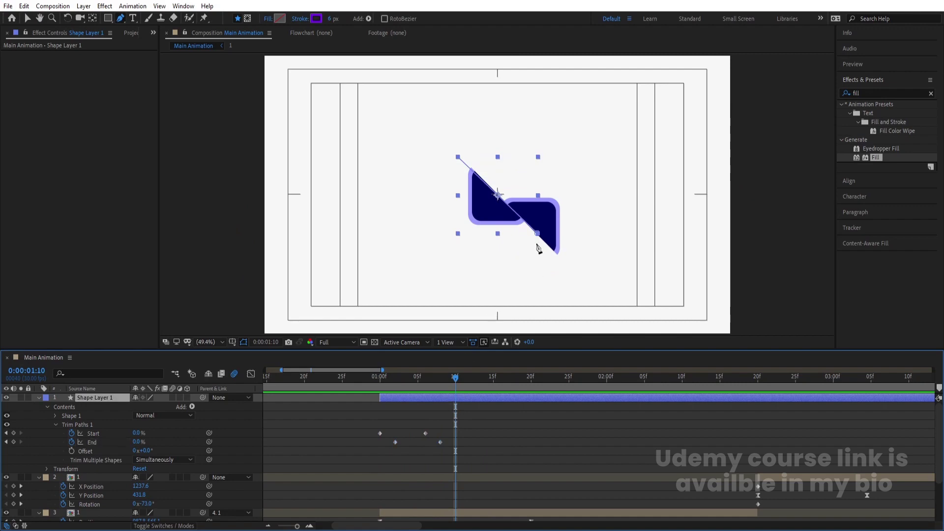
left_click_drag(539, 237, 607, 304)
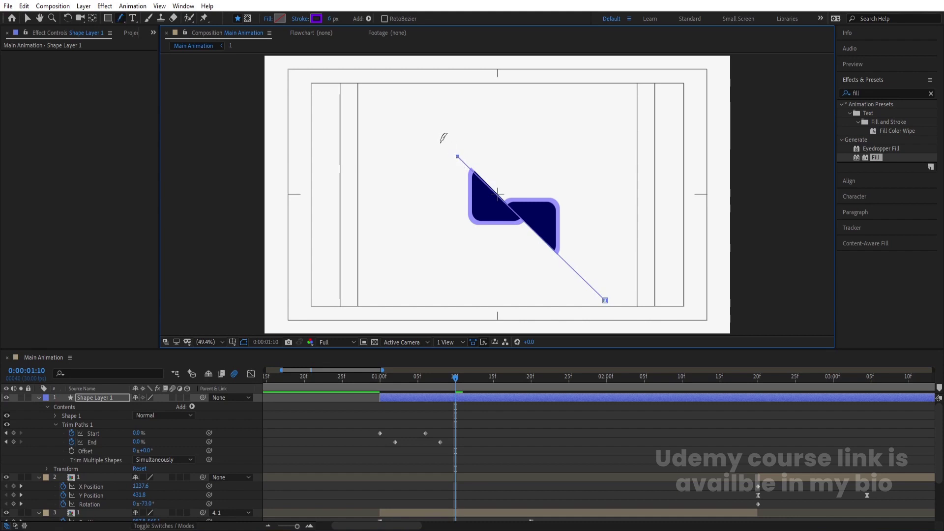
left_click(27, 19)
left_click_drag(428, 120, 408, 105)
left_click(388, 372)
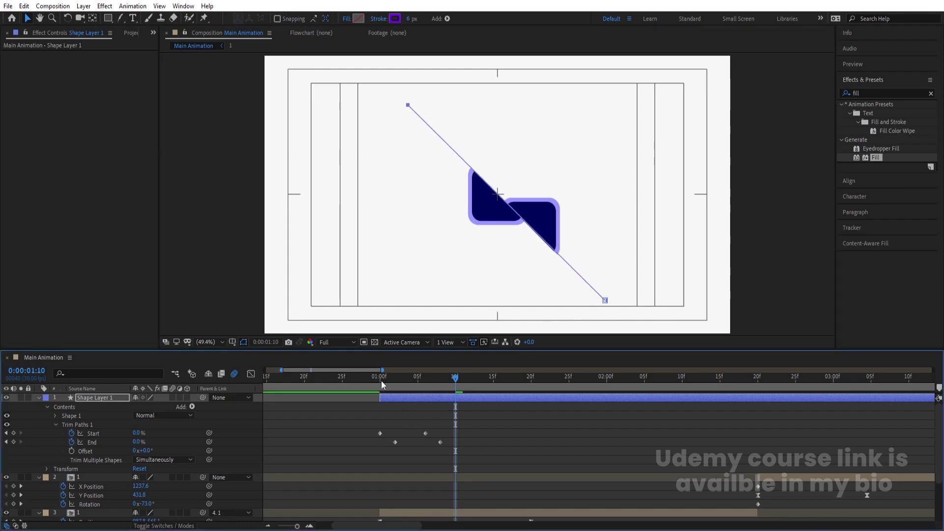
left_click(364, 380)
key("space")
key("space")
key("space")
key("space")
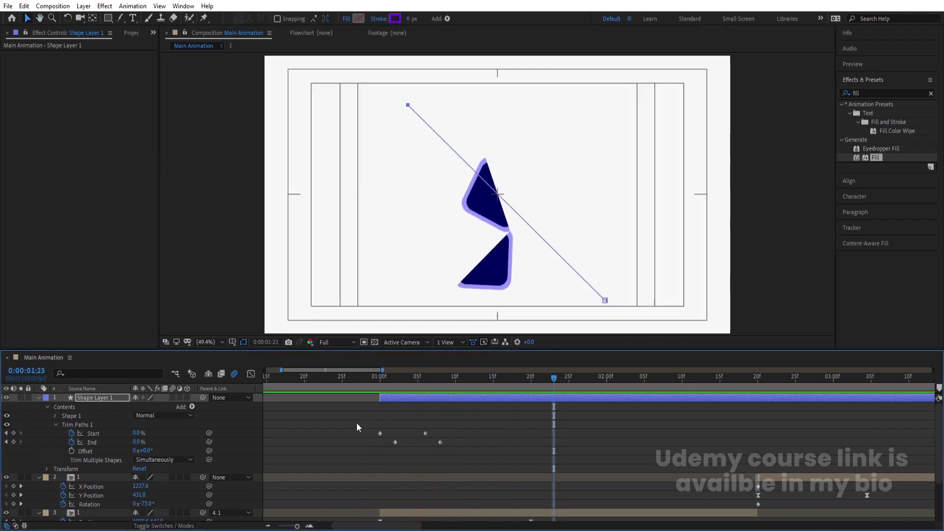
Apply Easy Ease to all Trim Paths Start and End keyframes and preview the slash from 0:00:00:29
left_click_drag(355, 422, 477, 450)
key("F9")
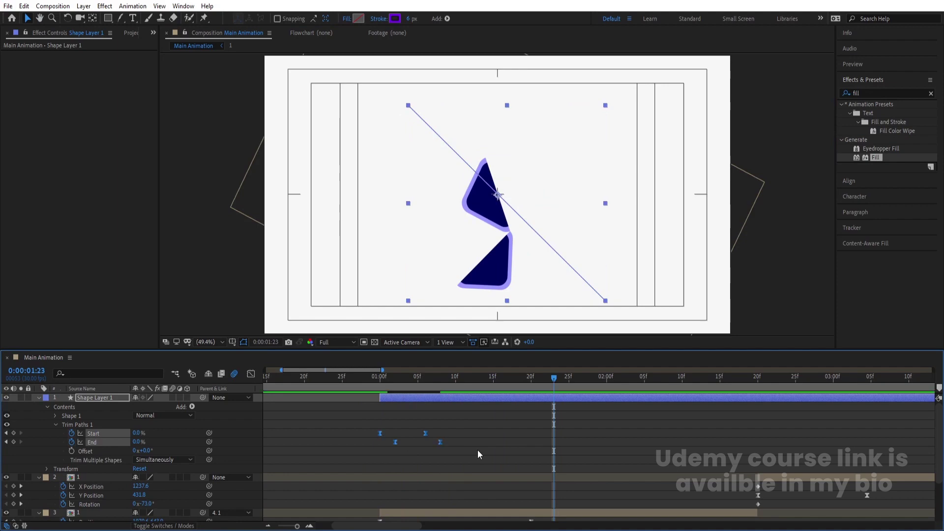
left_click(382, 379)
key("space")
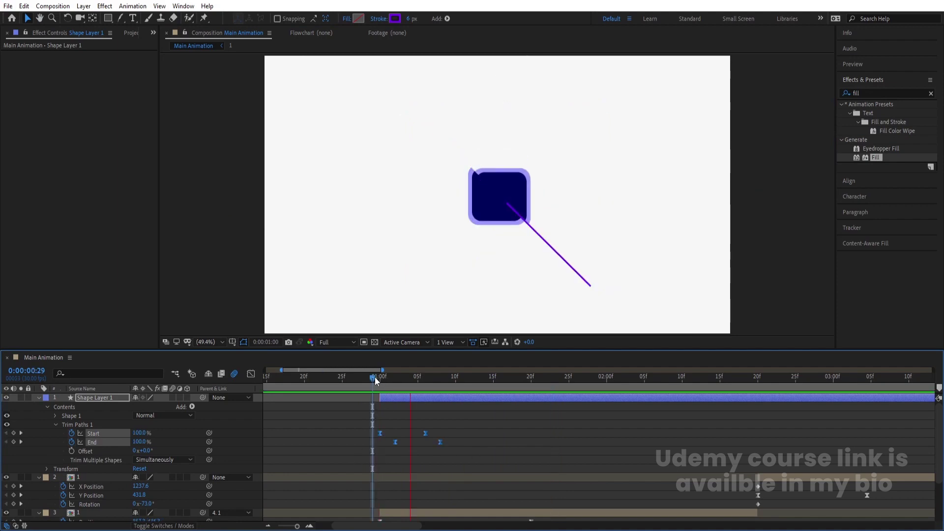
key("space")
Play the whole animation from its beginning to review the drop, slash, swing and jump
key("Home")
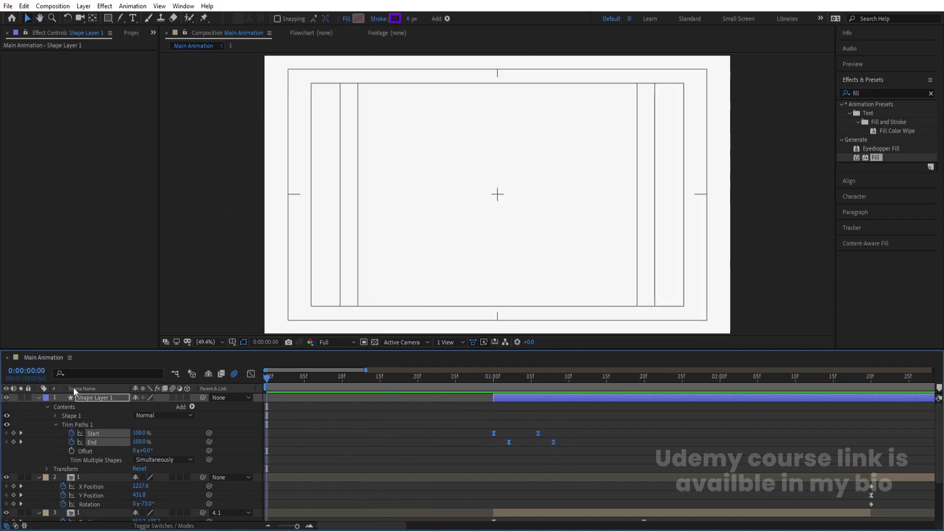
key("space")
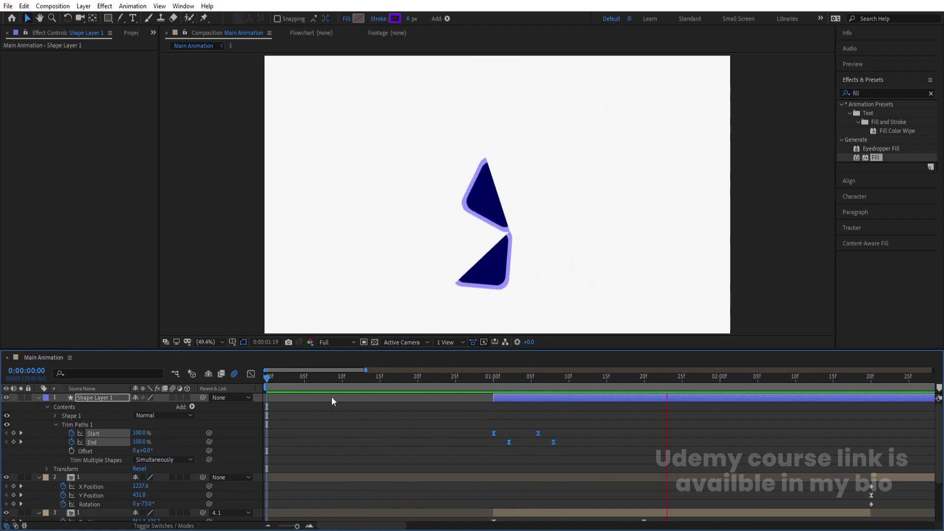
key("space")
key("space")
key("space")
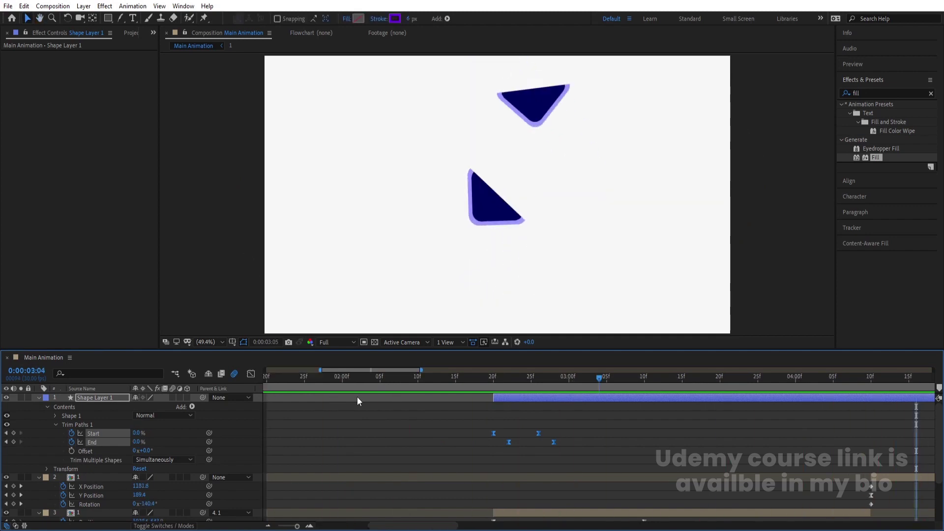
key("minus")
key("minus")
key("minus")
key("Home")
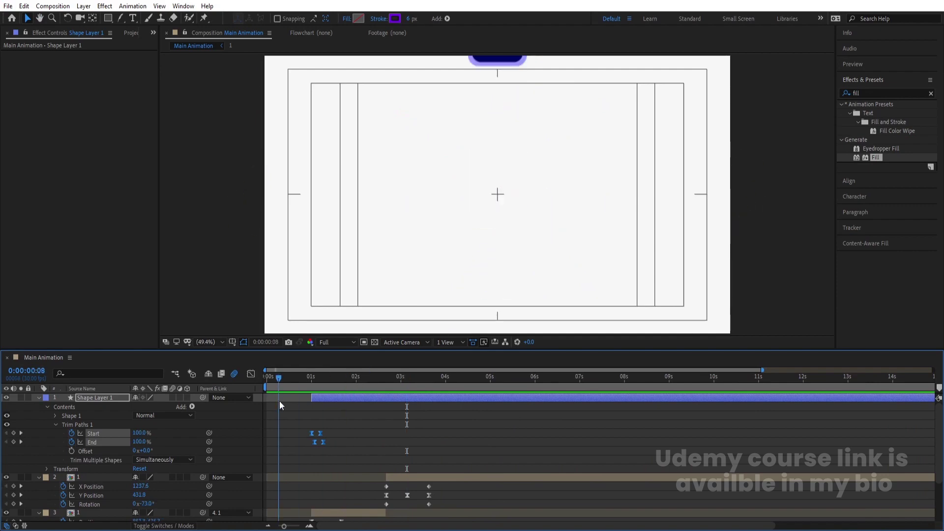
key("space")
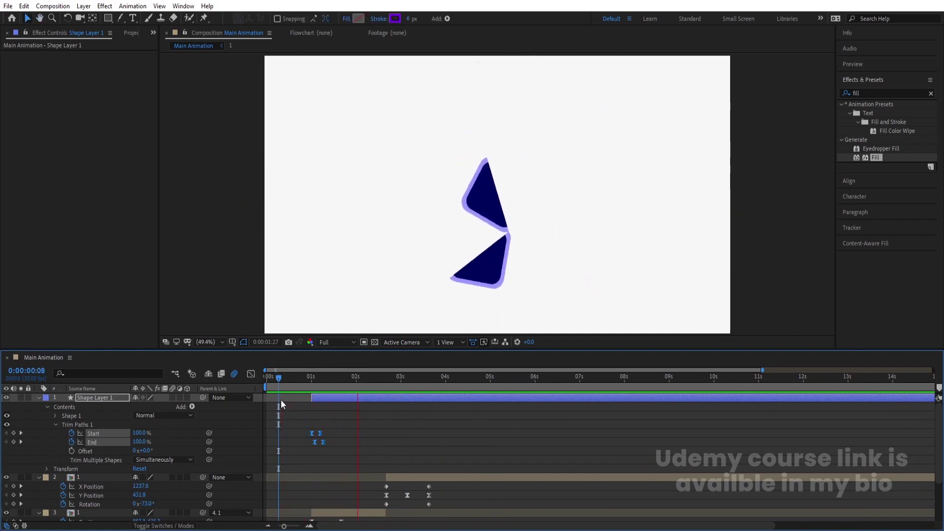
key("space")
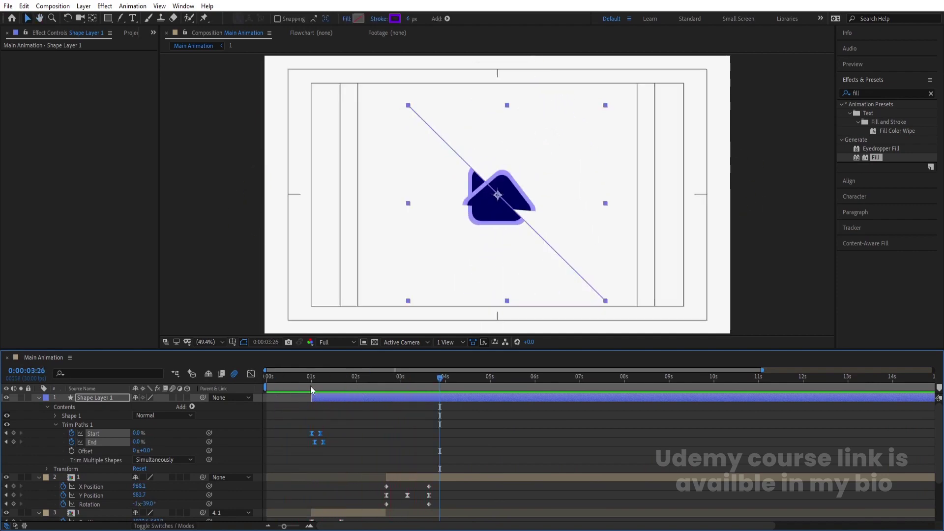
key("Home")
key("space")
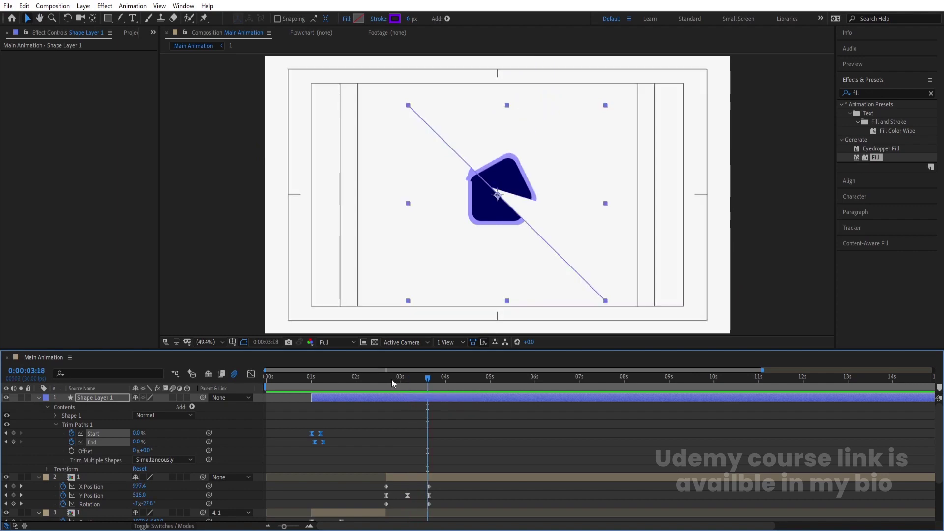
Place the current time at 0:00:03:19 and collapse the properties of all layers
key("Page_Down")
left_click(406, 423)
key("u")
key("u")
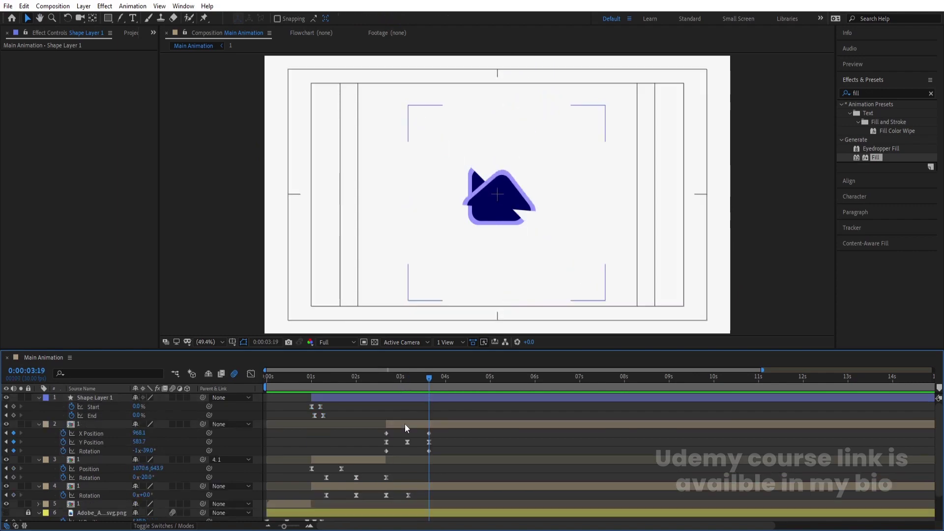
key("u")
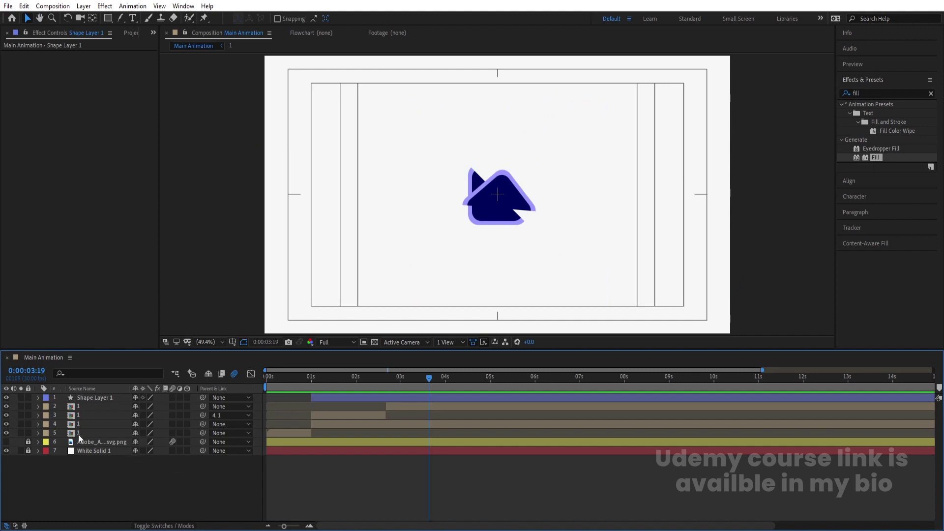
Pre-compose Shape Layer 1 and the four square layers named 1 into a composition named Part1
left_click(80, 433)
left_click(91, 398, "shift")
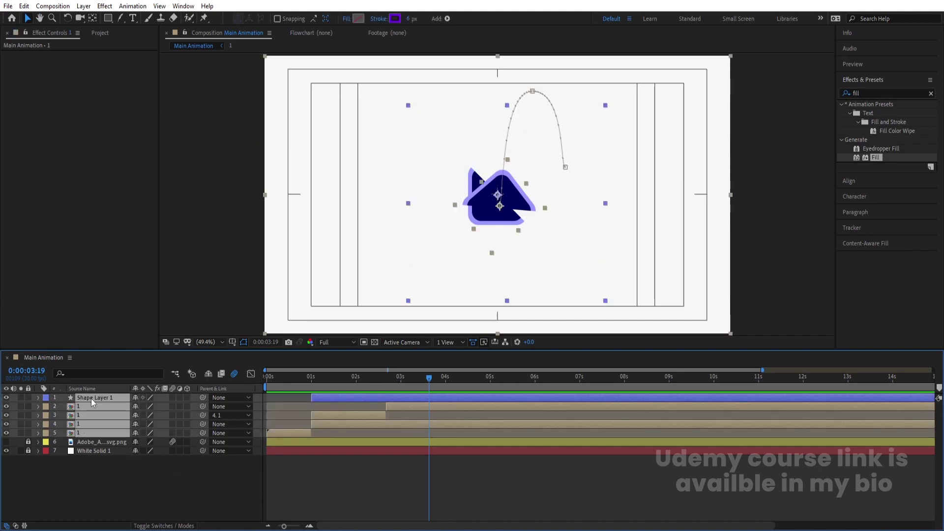
key("ctrl+shift+c")
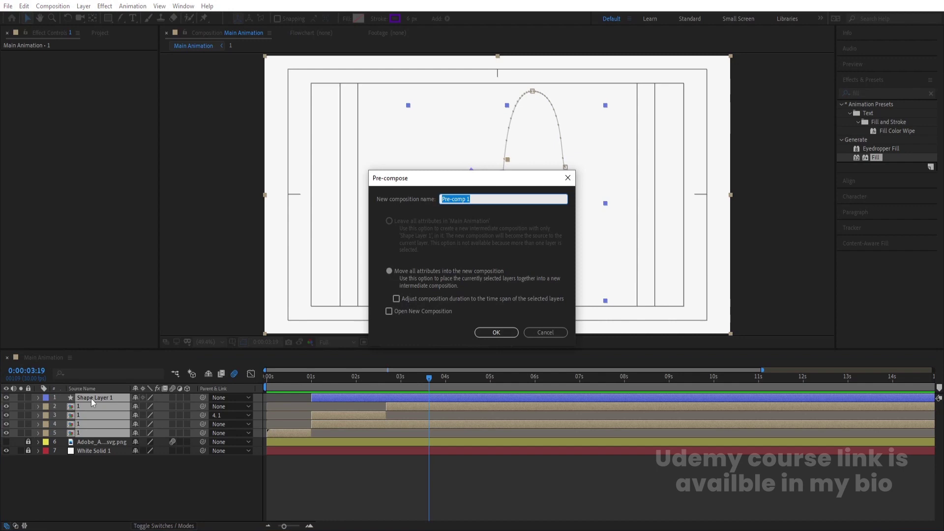
type("Part1")
key("Return")
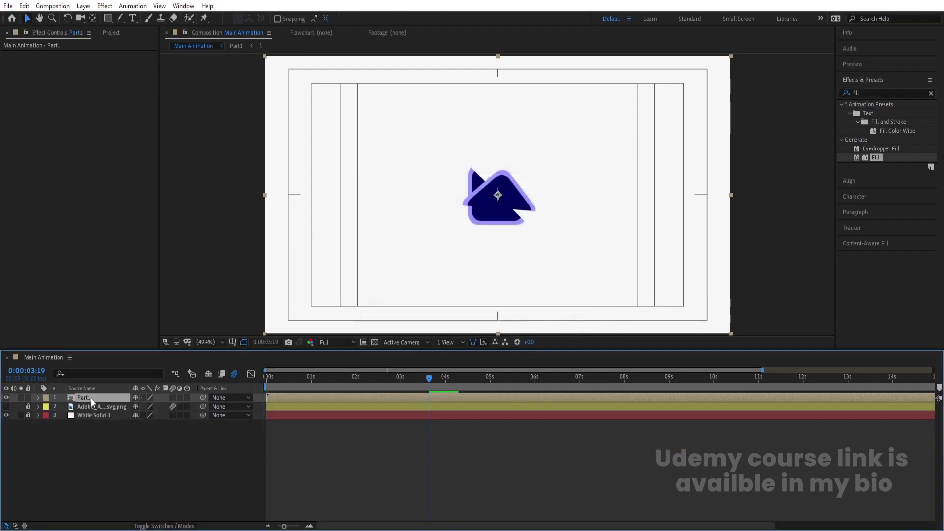
Duplicate the Part1 layer, freeze the upper copy's frame at 0:00:03:19, and shift that copy to start at 0:00:03:19
key("ctrl+d")
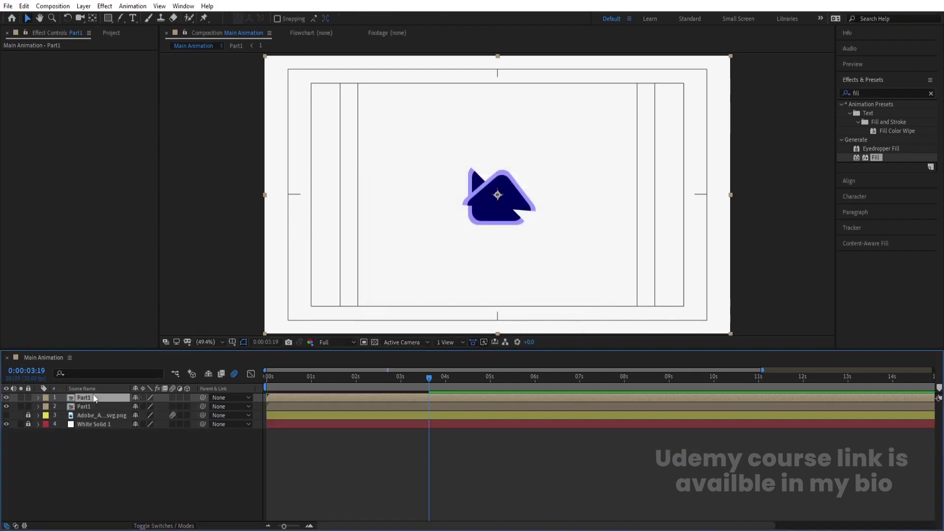
right_click(95, 398)
mouse_move(172, 166)
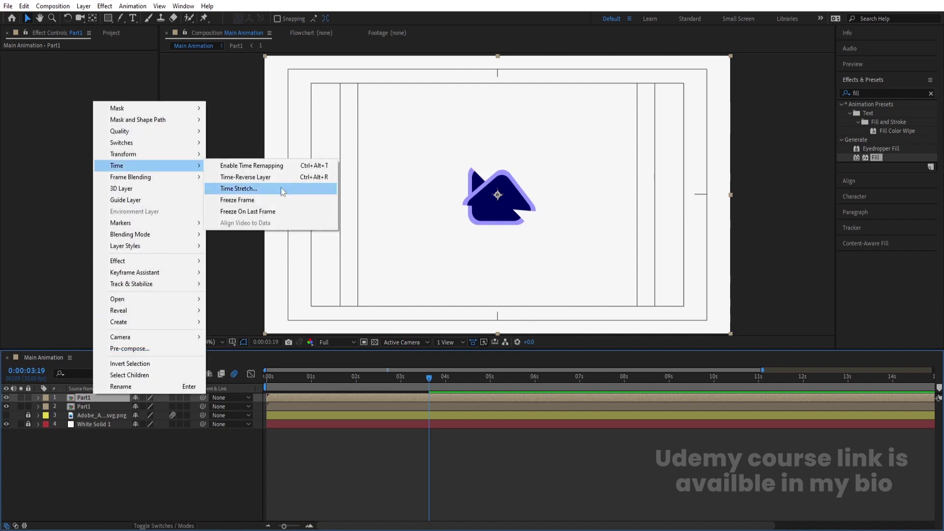
left_click(280, 199)
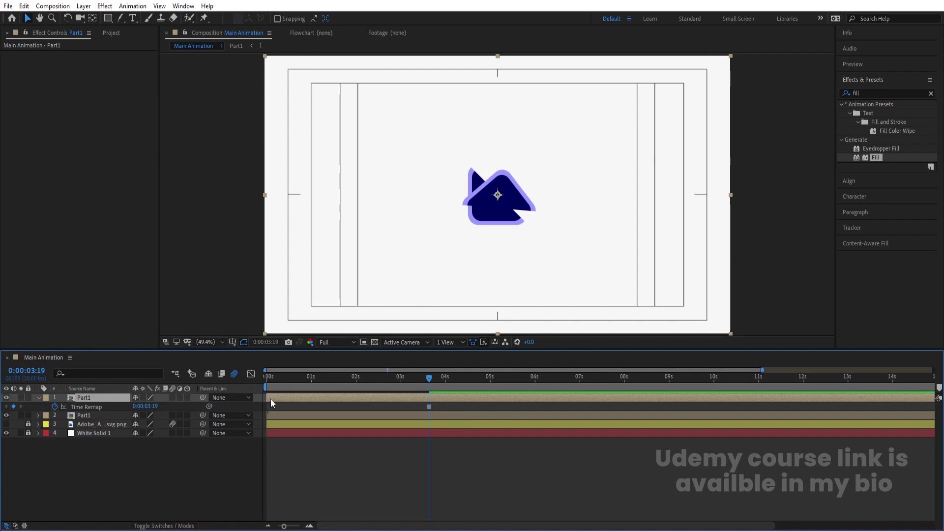
left_click_drag(271, 399, 433, 425)
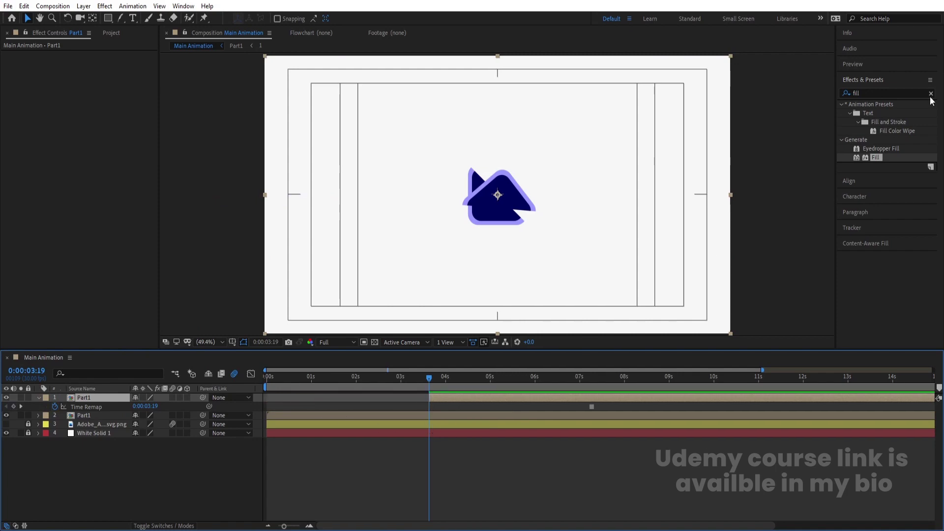
Find the CC Pixel Polly effect and apply it to the frozen Part1 layer
left_click(863, 93)
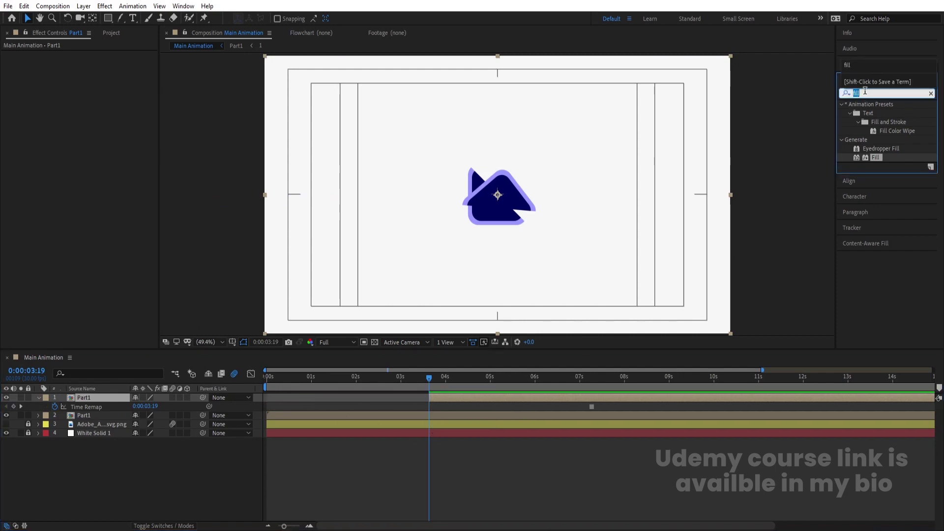
type("pix")
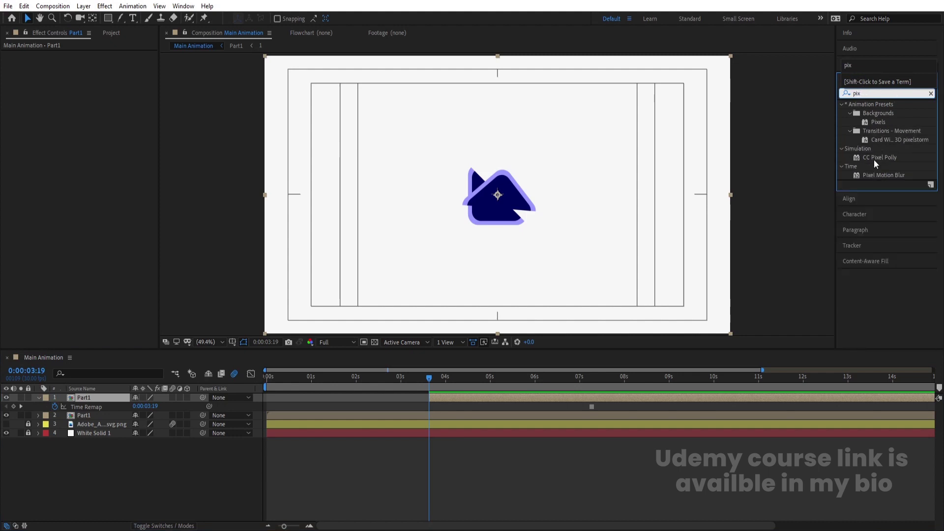
double_click(871, 157)
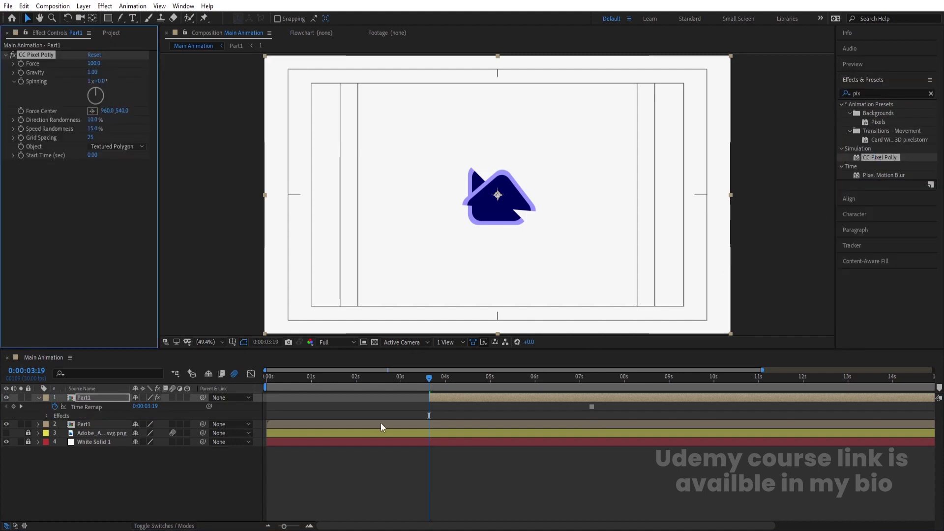
Cut the lower, animated Part1 layer so it ends at 0:00:03:19
left_click(103, 425)
key("Num_Lock")
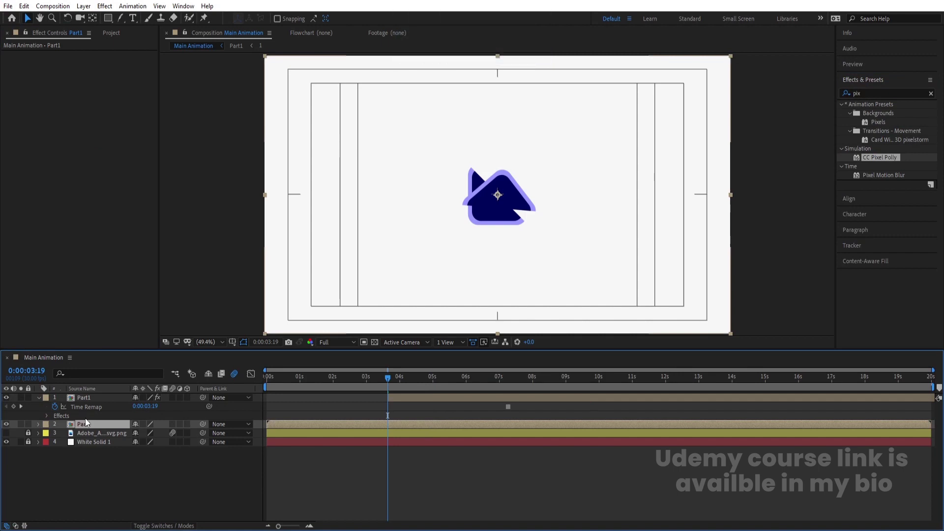
key("ctrl+shift+d")
key("ctrl+z")
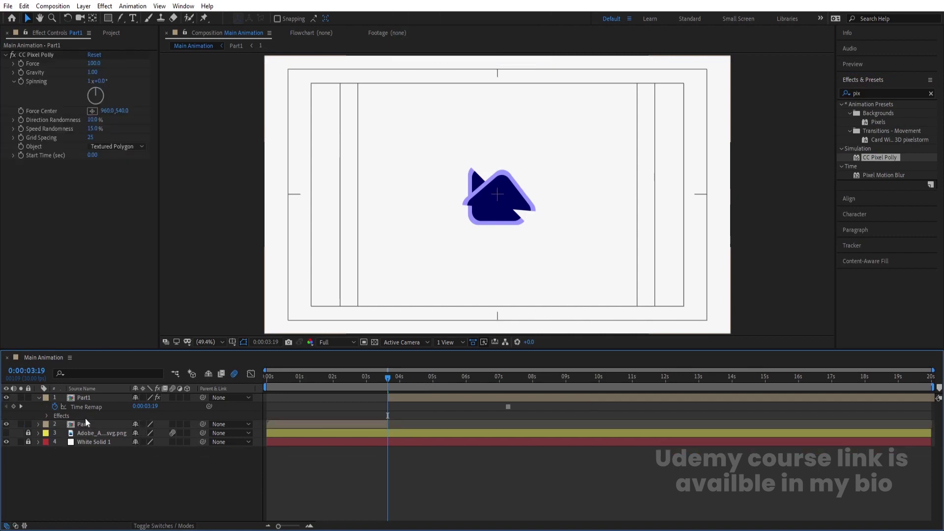
Preview the jump and shatter from 0:00:02:23, and stop on the scattered pieces at 0:00:04:04
key("space")
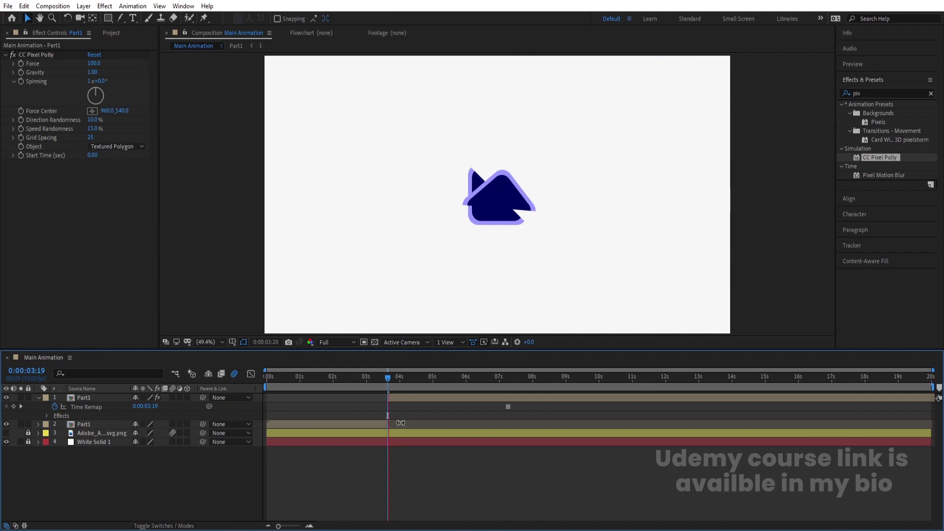
left_click(360, 390)
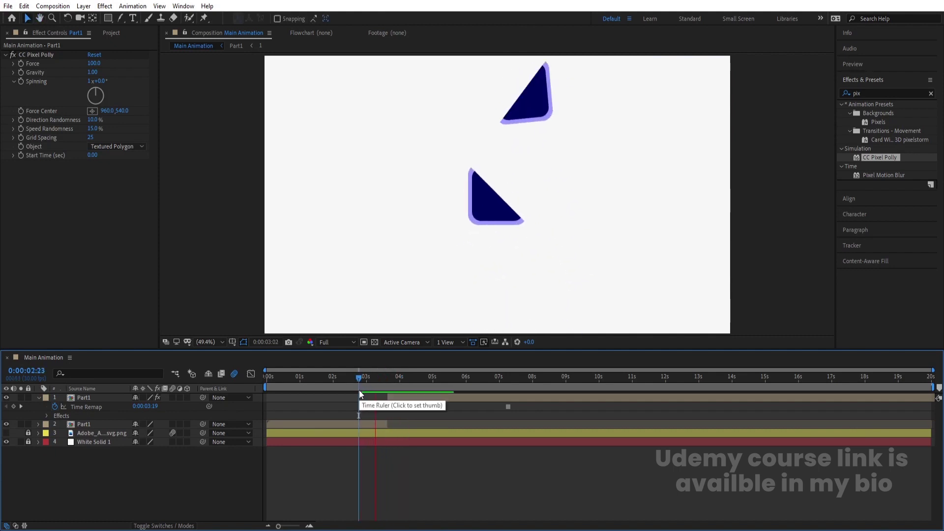
left_click(397, 377)
key("space")
key("space")
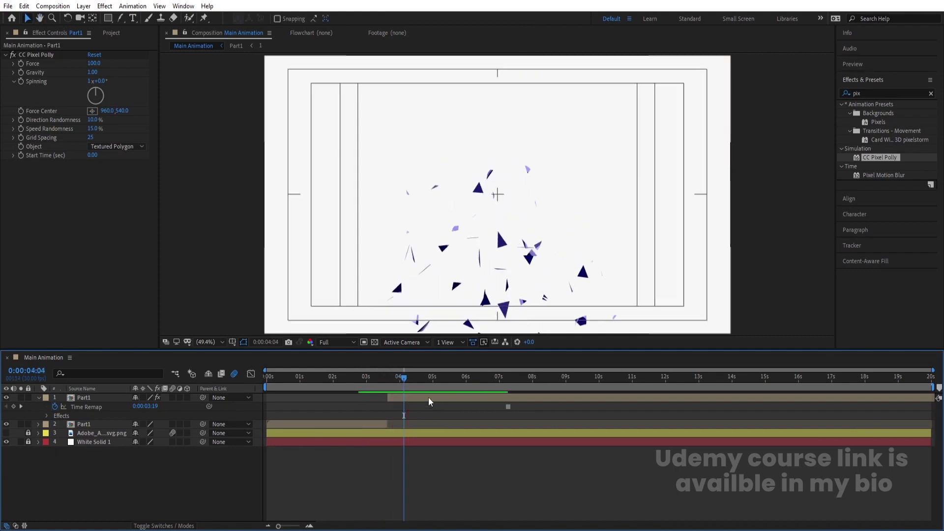
Set the CC Pixel Polly Force to 200 on the frozen Part1 layer
left_click(426, 395)
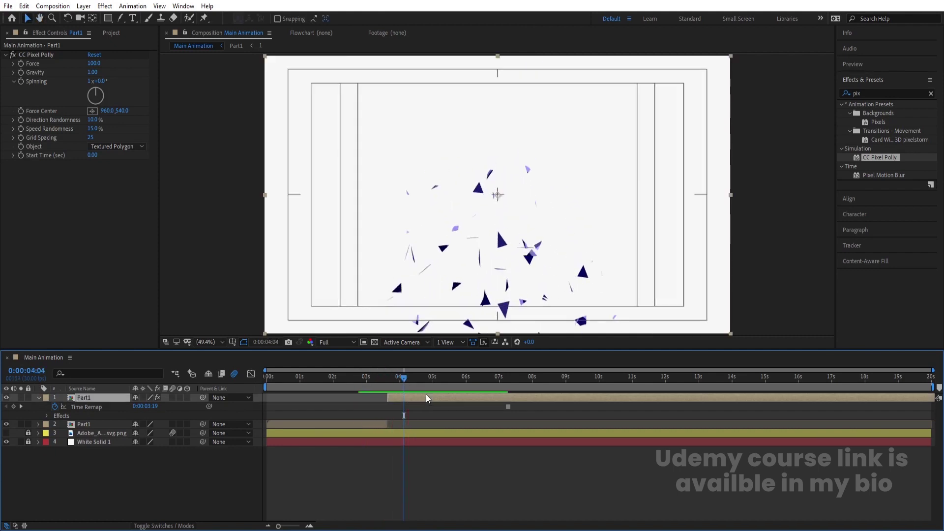
left_click(94, 64)
type("20")
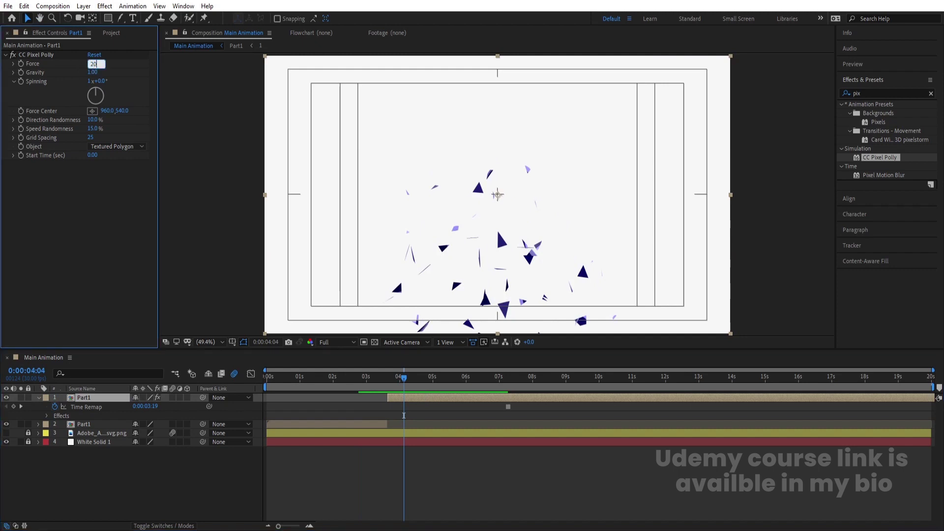
type("0")
key("Return")
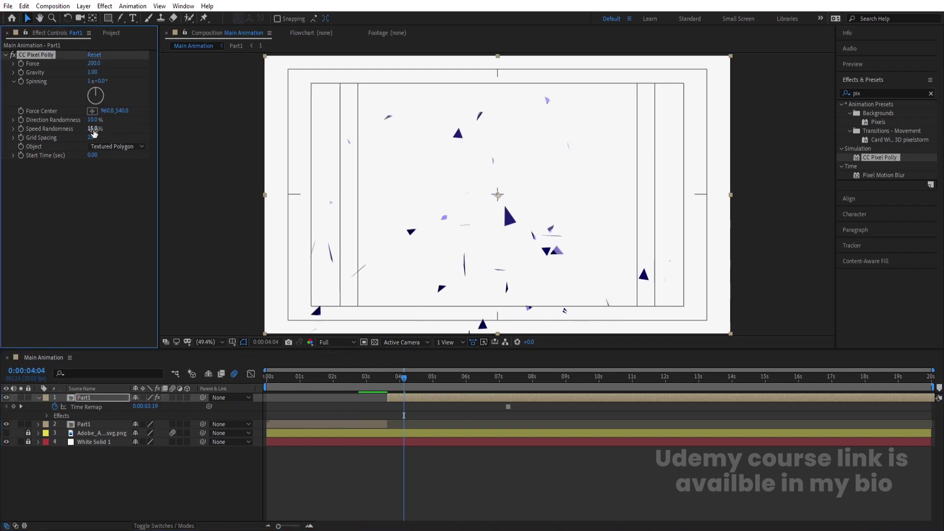
Set the CC Pixel Polly Grid Spacing to 15 and preview the shatter from 0:00:03:17
left_click(91, 138)
type("15")
key("Return")
left_click(386, 380)
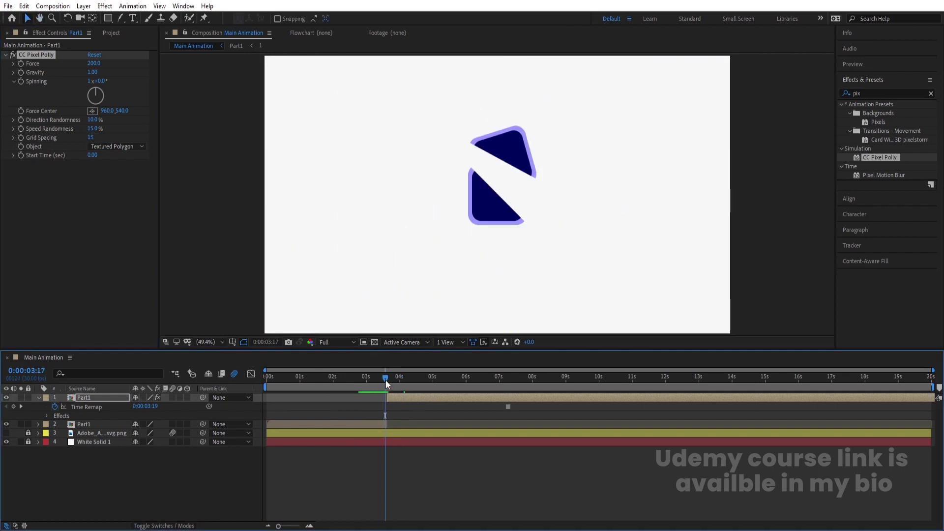
key("space")
Lower the CC Pixel Polly Force Center to 960.0, 675.0 and preview the scattering pieces
key("space")
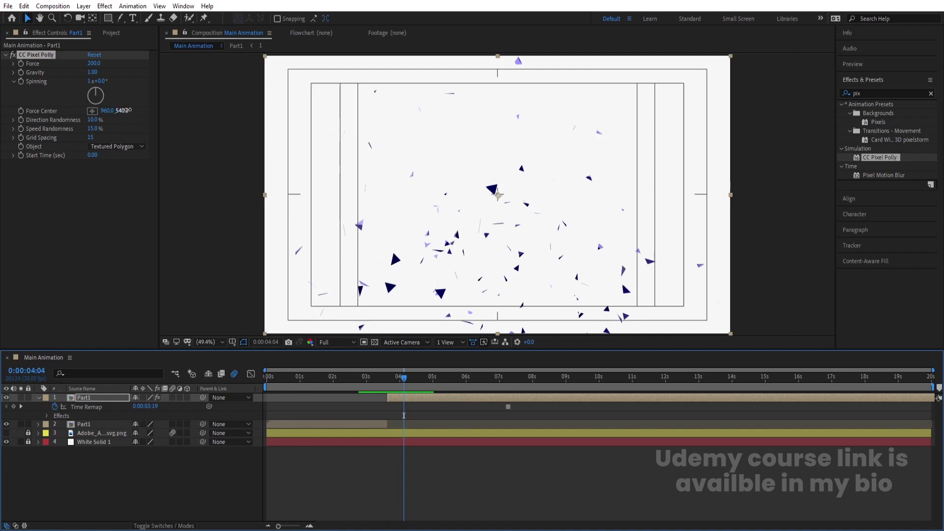
left_click_drag(123, 110, 179, 125)
key("space")
key("space")
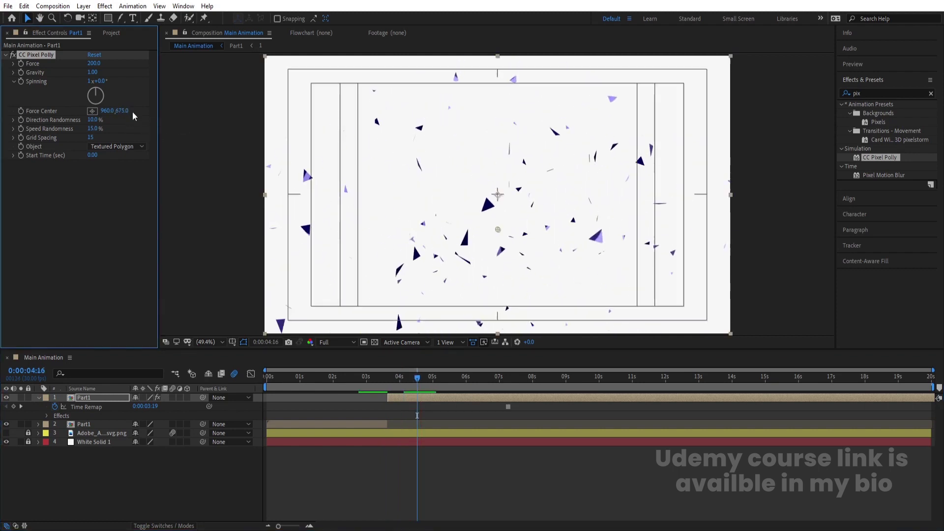
Set the CC Pixel Polly Grid Spacing to 8 and preview the shatter from just before the collision
left_click(92, 138)
key("Return")
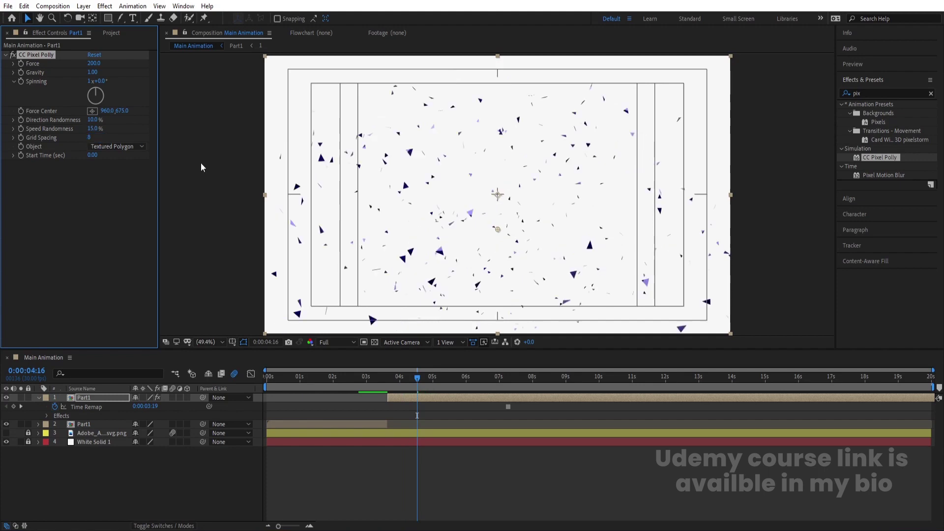
left_click_drag(417, 378, 379, 377)
key("space")
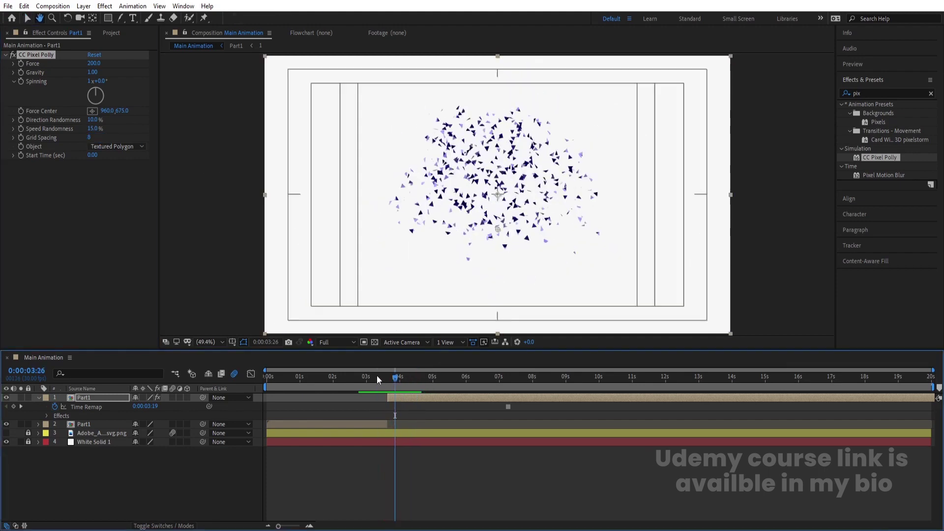
key("space")
Raise the CC Pixel Polly Direction Randomness to 62% and check the scattered pieces at 0:00:04:23
left_click_drag(94, 120, 120, 121)
key("space")
left_click(426, 383)
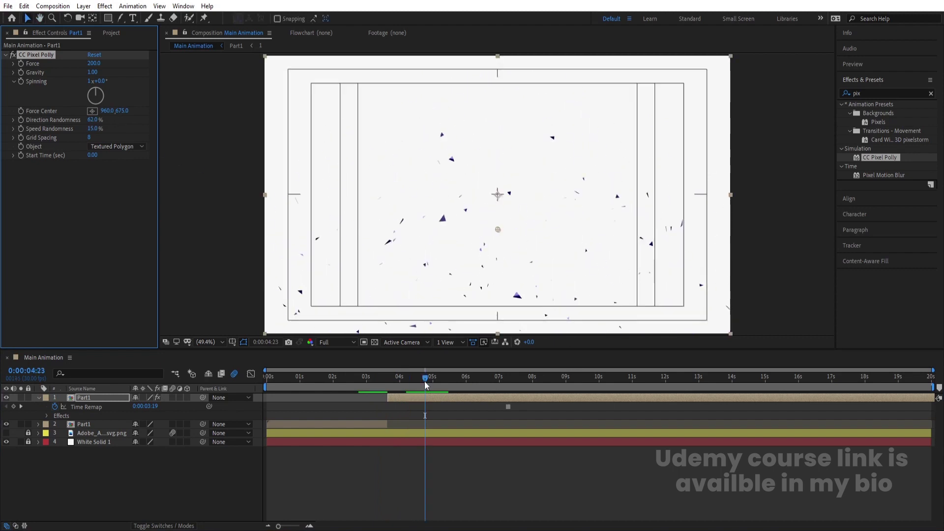
Set the CC Pixel Polly Grid Spacing to 3 and preview the finer shatter from before the collision
left_click(89, 138)
key("Return")
left_click(363, 380)
key("space")
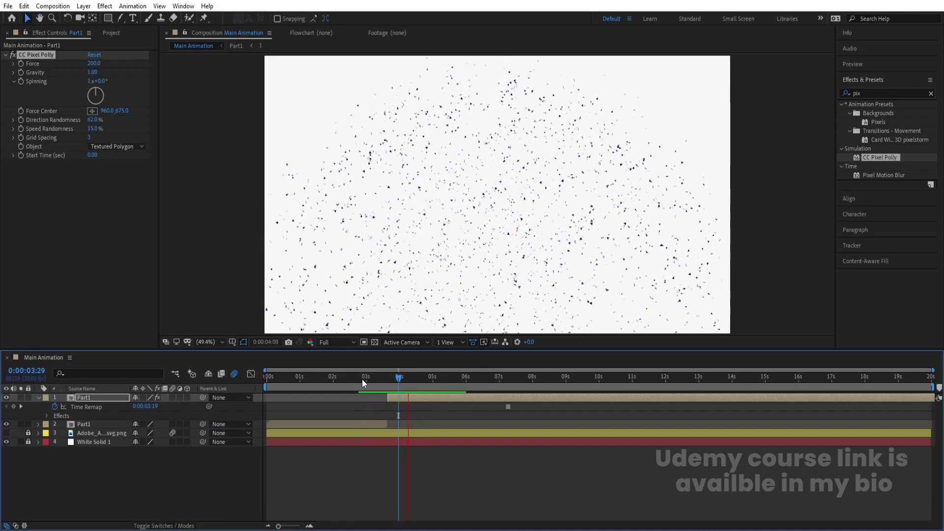
Set the CC Pixel Polly Gravity to 0.70 and preview the shatter from 0:00:03:02
left_click(90, 72)
key("Return")
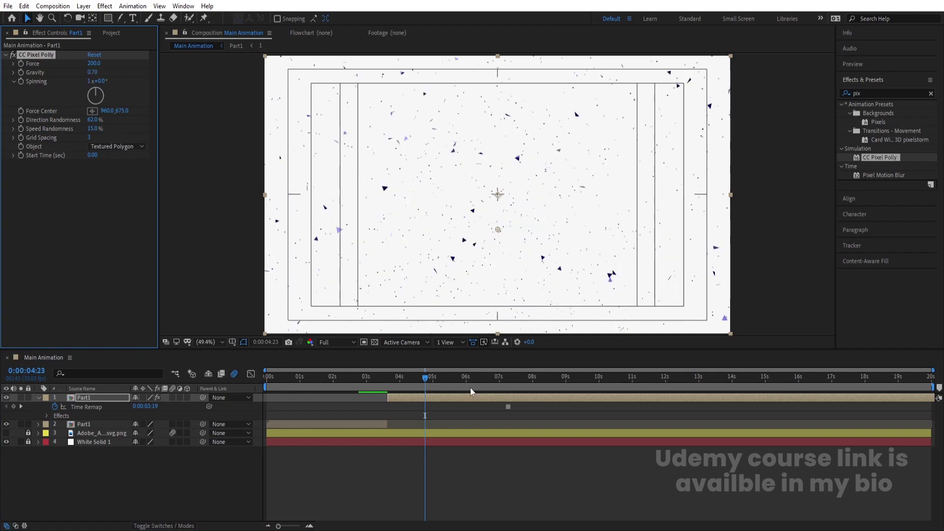
left_click_drag(427, 383, 369, 382)
key("space")
key("space")
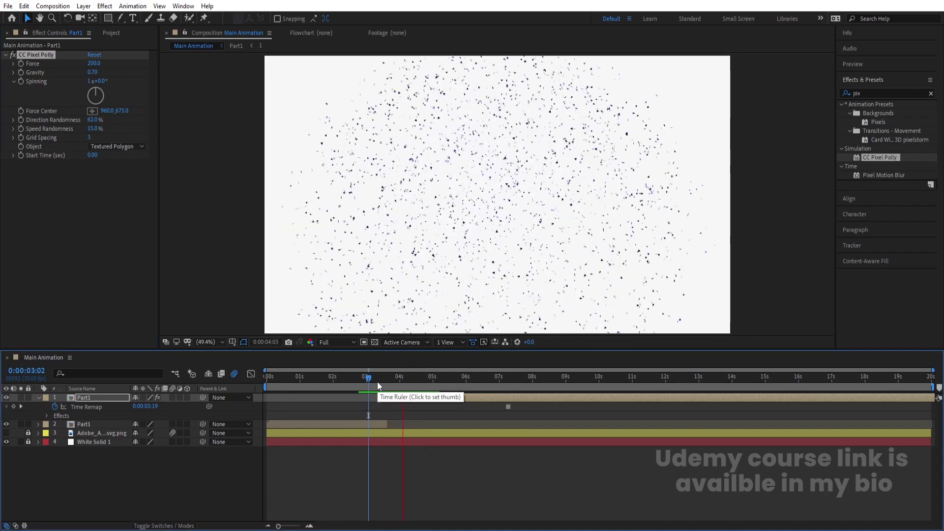
key("space")
Go to 0:00:03:23 in the shatter, then make the After Effects icon layer visible and unlock it
left_click_drag(422, 378, 392, 377)
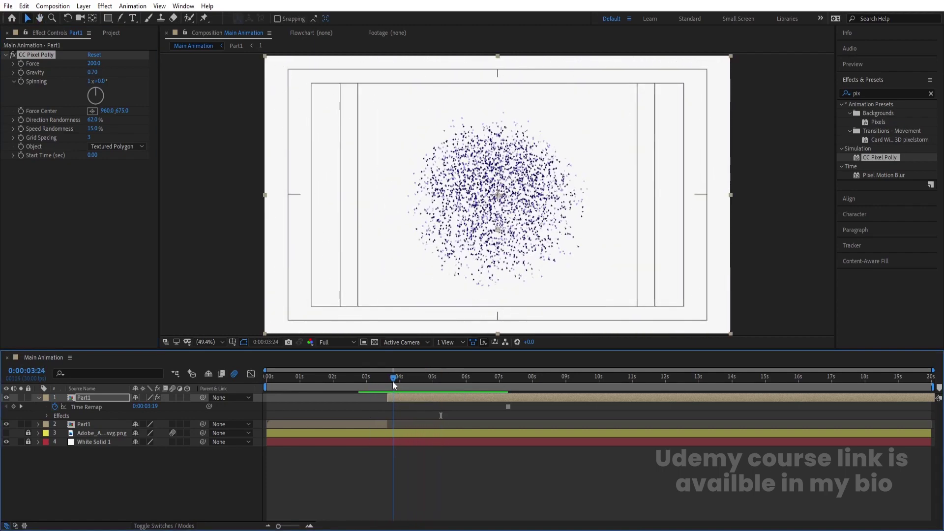
left_click(7, 433)
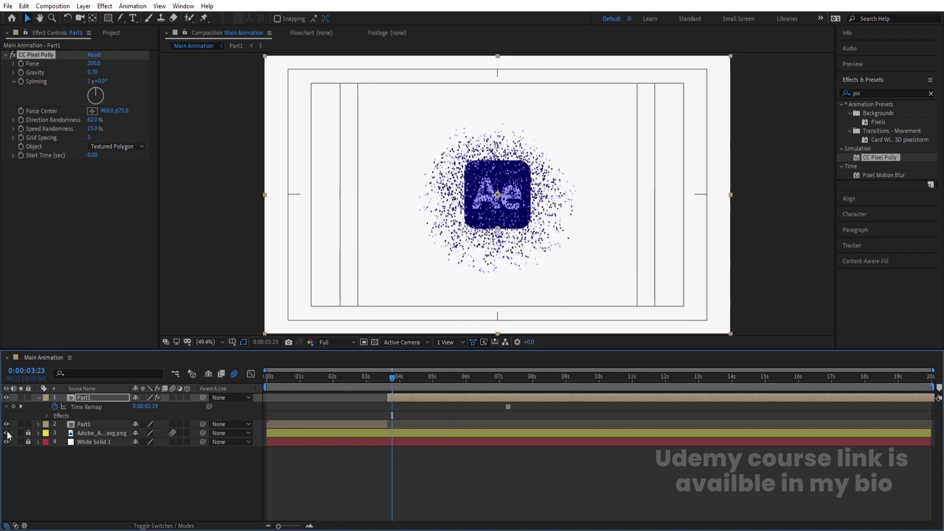
left_click(27, 432)
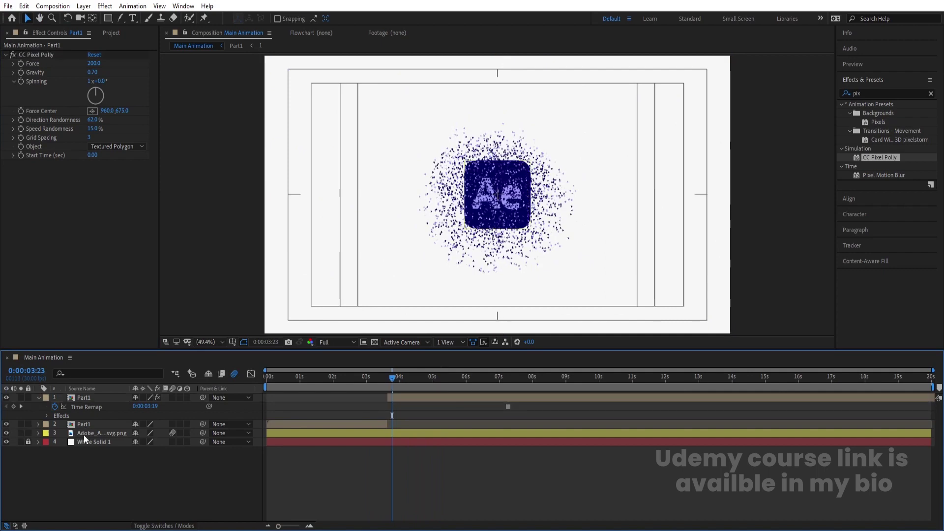
Trim the After Effects icon layer so it starts at 0:00:03:19, together with the frozen Part1 layer
left_click(88, 435)
key("alt+bracketleft")
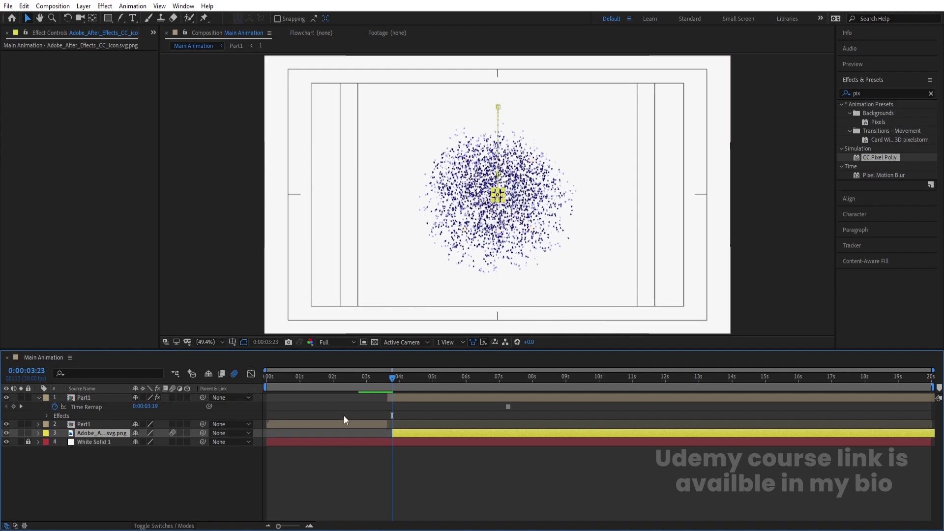
key("equal")
key("equal")
left_click_drag(392, 378, 375, 376)
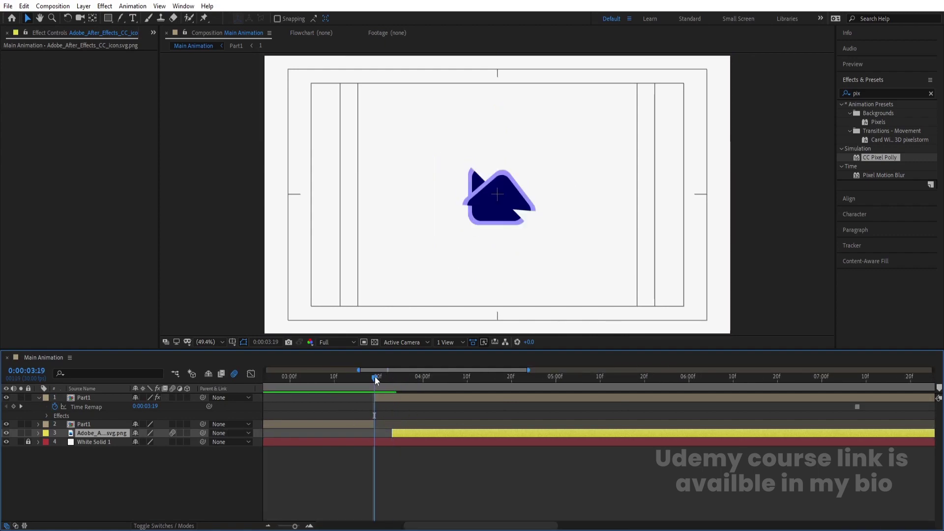
key("alt+bracketleft")
Preview the logo reveal from 0:00:03:19, and play the whole animation from the beginning
key("space")
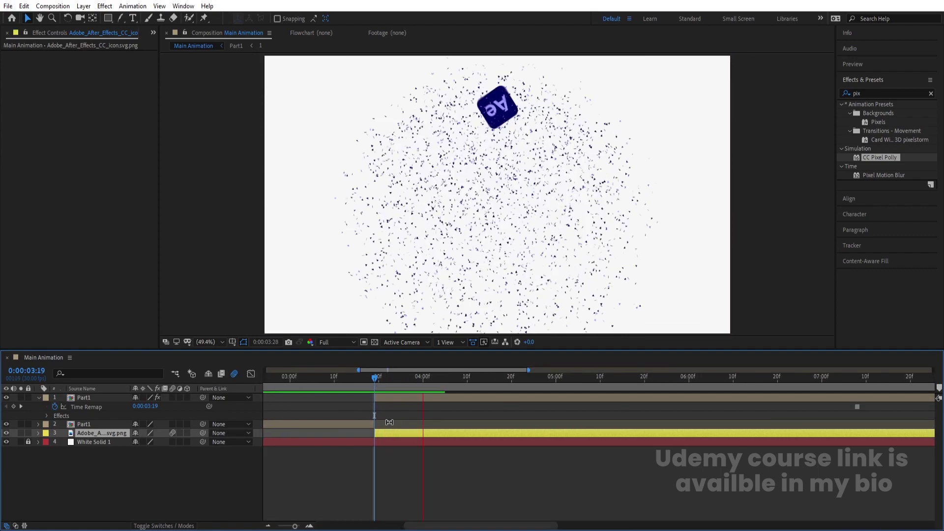
key("space")
key("minus")
key("minus")
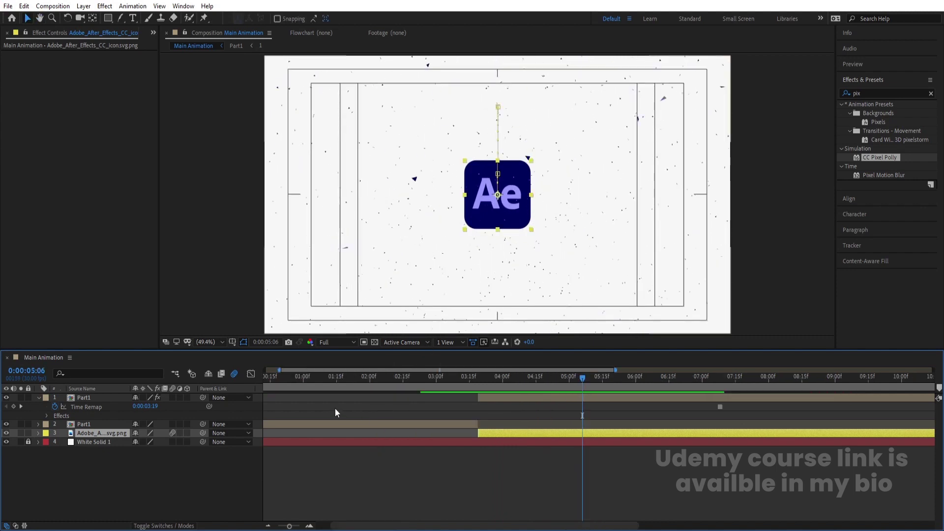
key("Home")
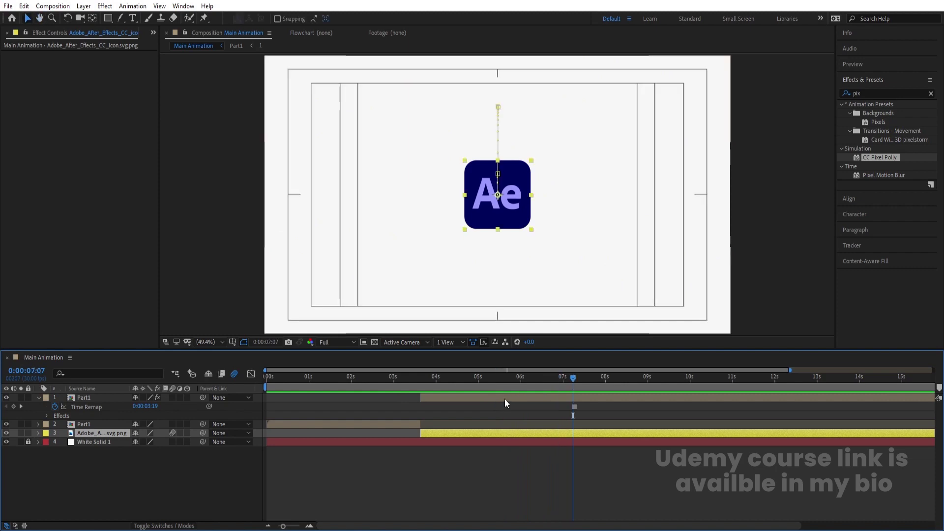
key("space")
End the work area at 0:00:07:08 and preview the full logo animation within it
key("space")
key("j")
key("n")
key("space")
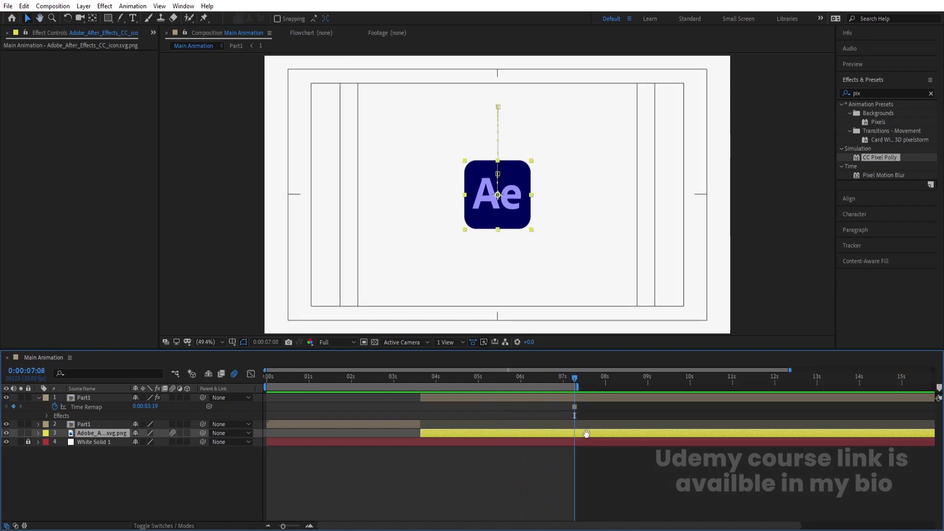
key("space")
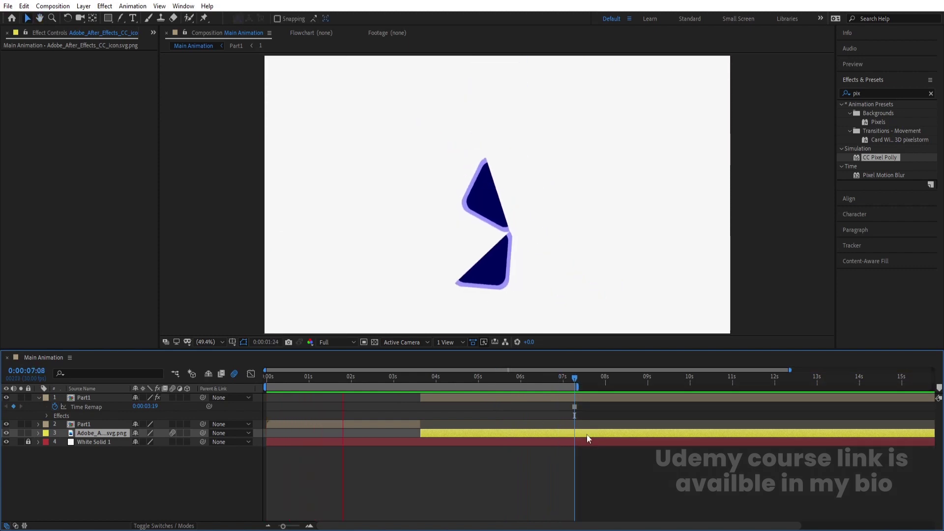